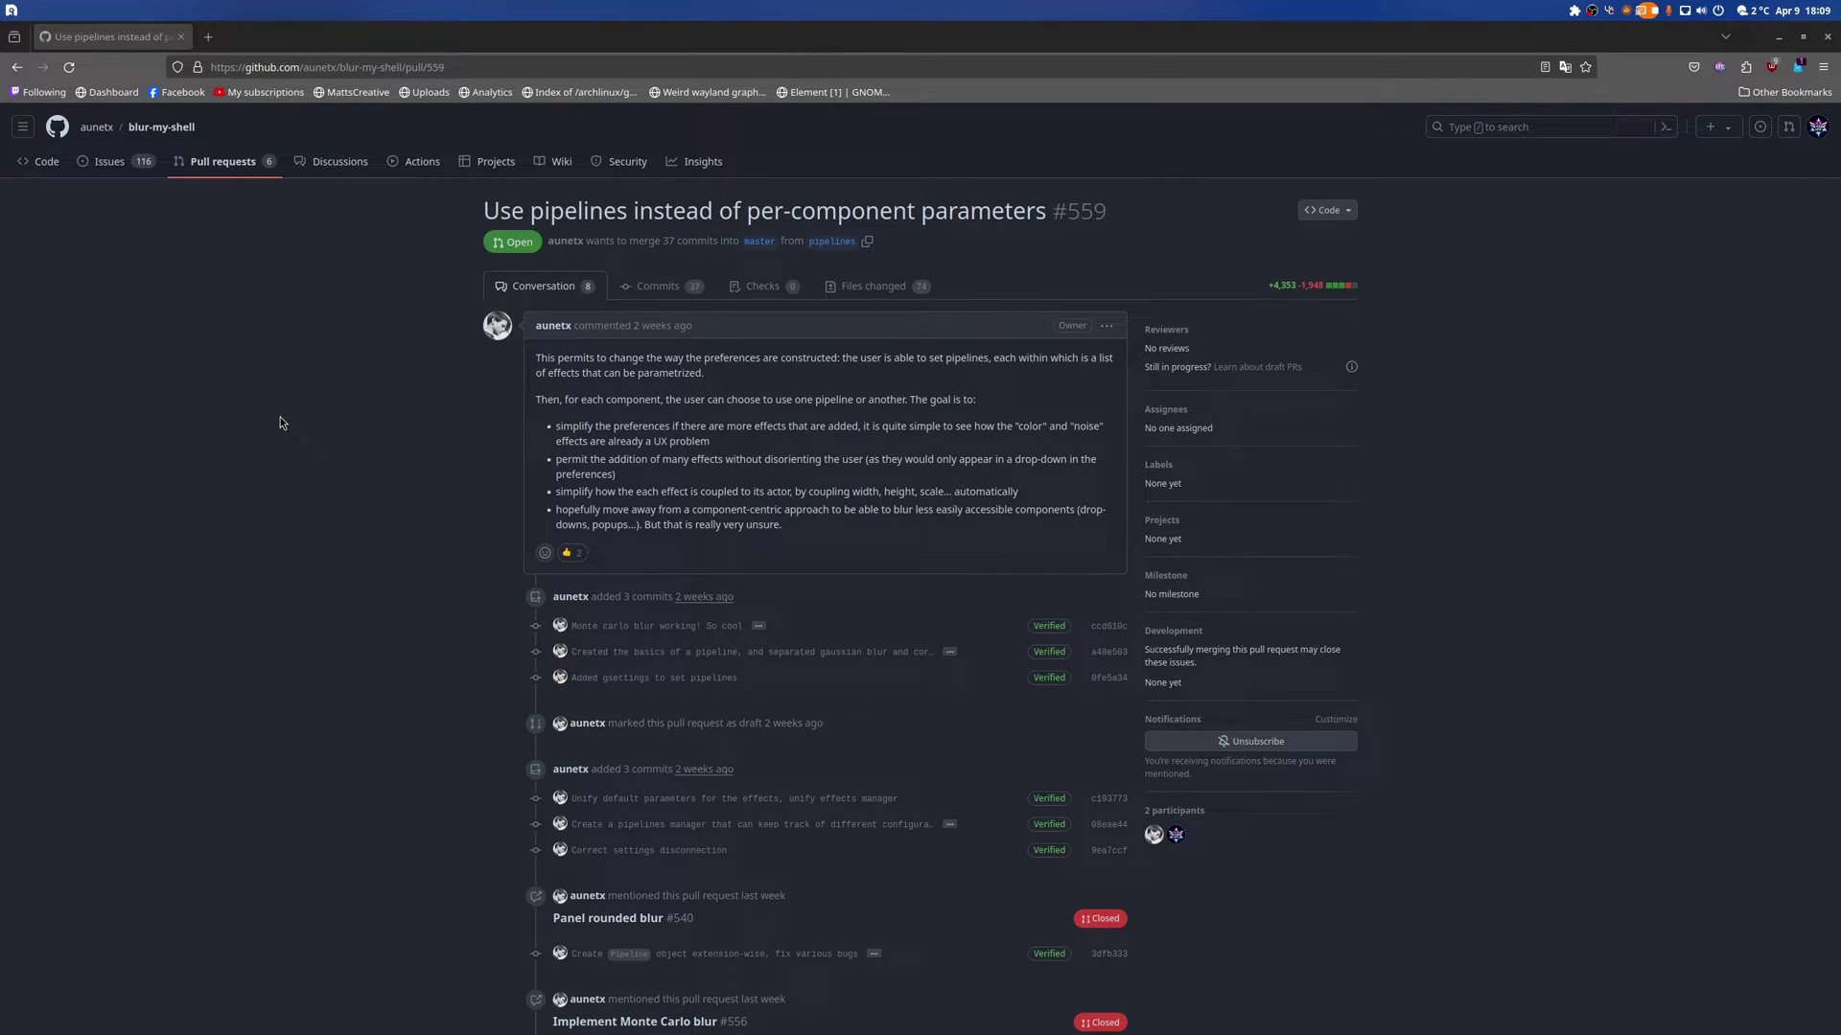
# Close the browser and open Blur my Shell's settings from the extension list
pyautogui.scroll(-2, 1209, 365)
pyautogui.scroll(2, 1208, 365)
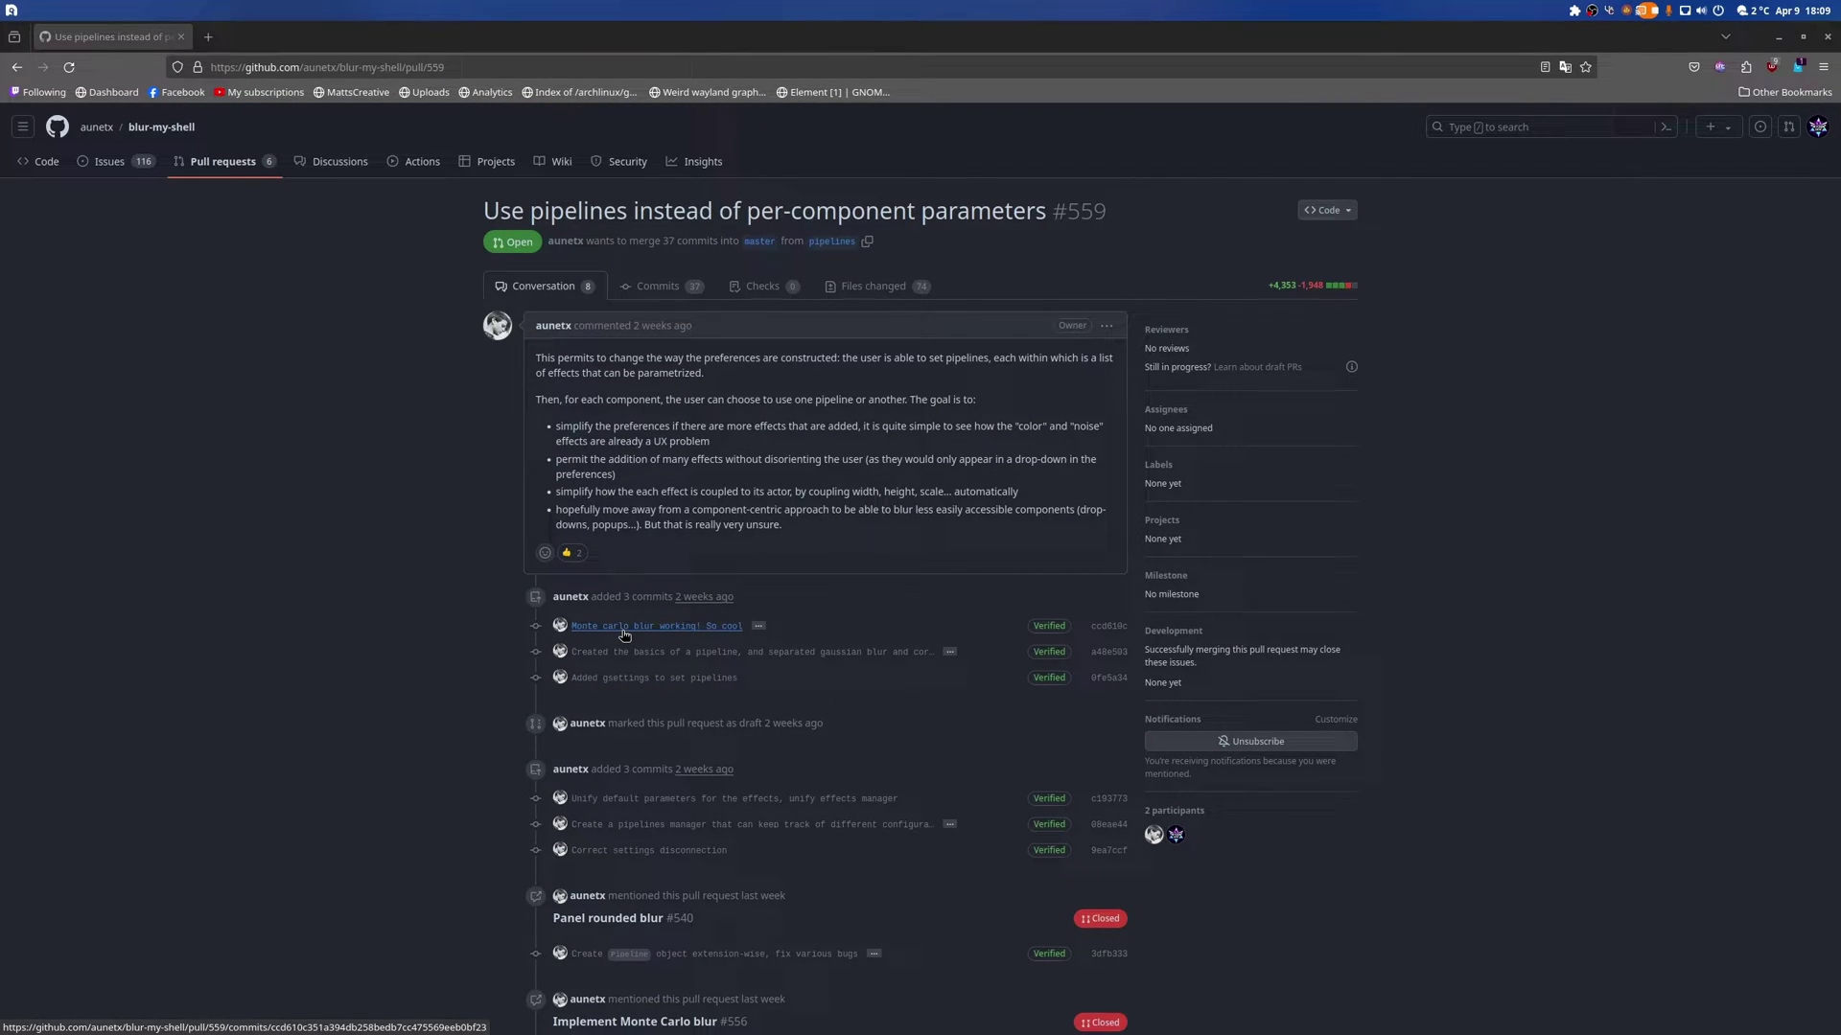
pyautogui.click(1827, 38)
pyautogui.click(1576, 13)
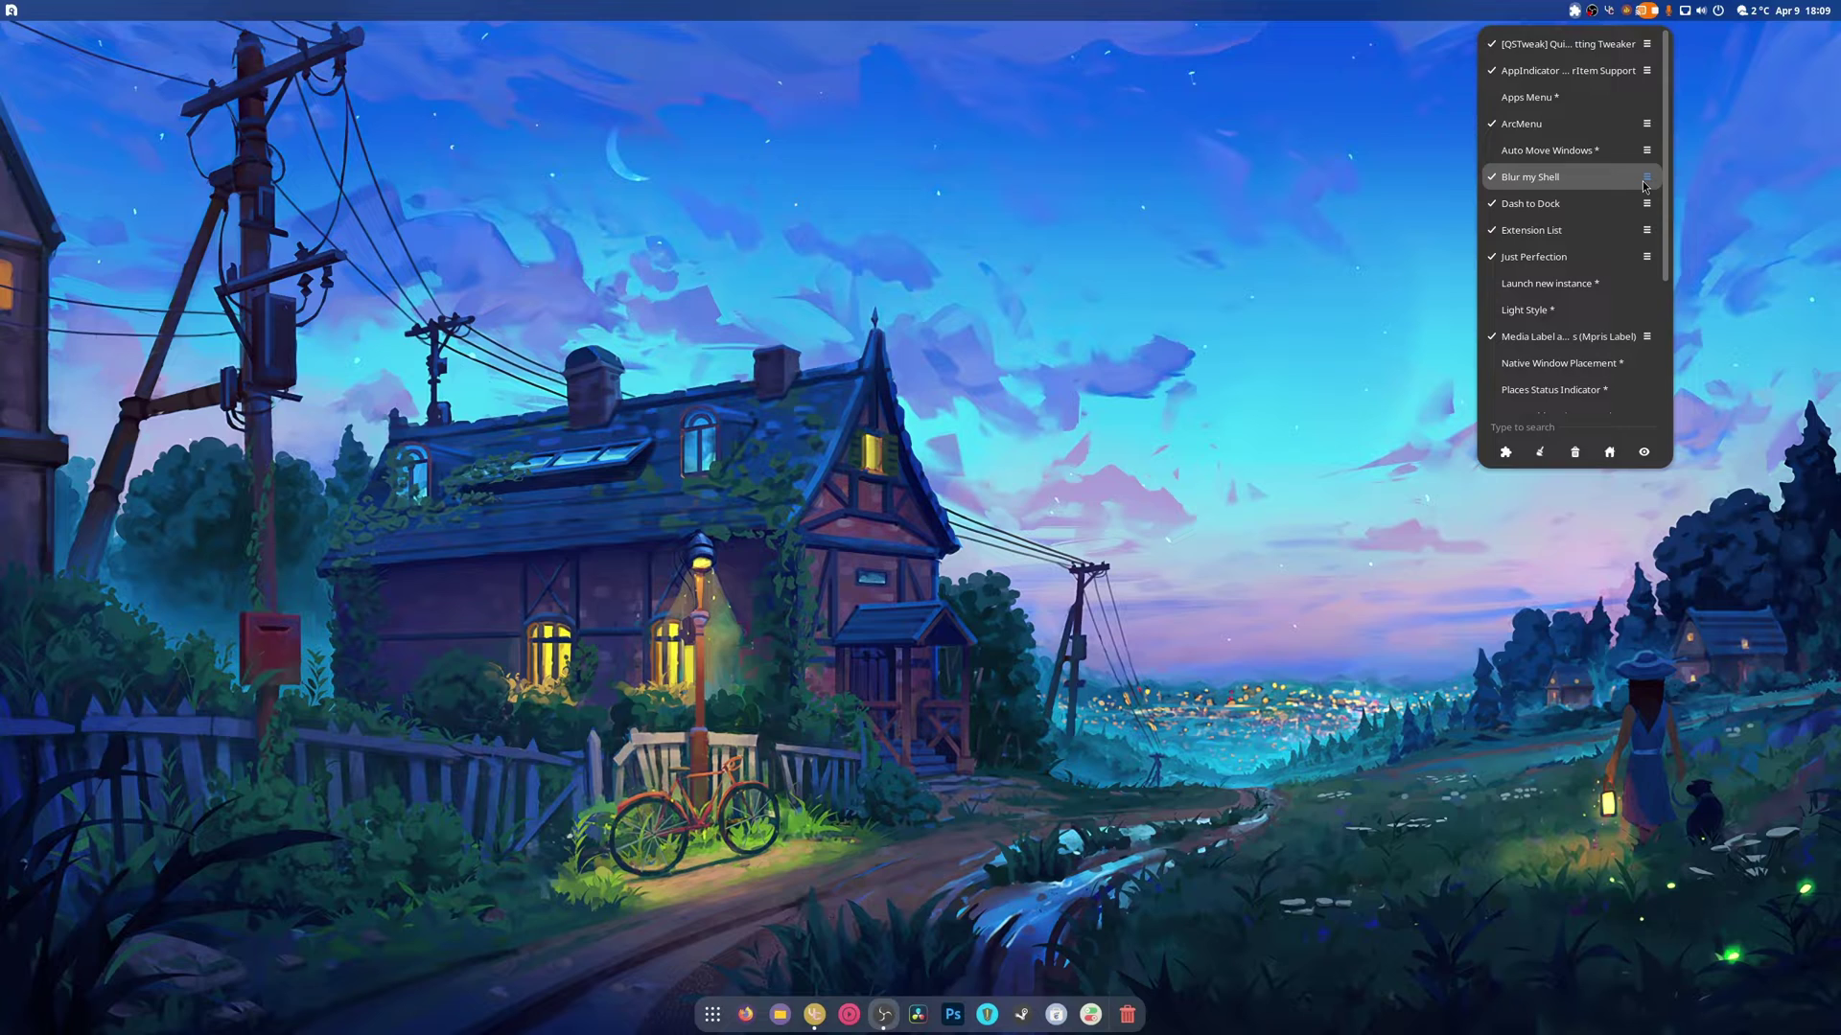
pyautogui.click(1647, 179)
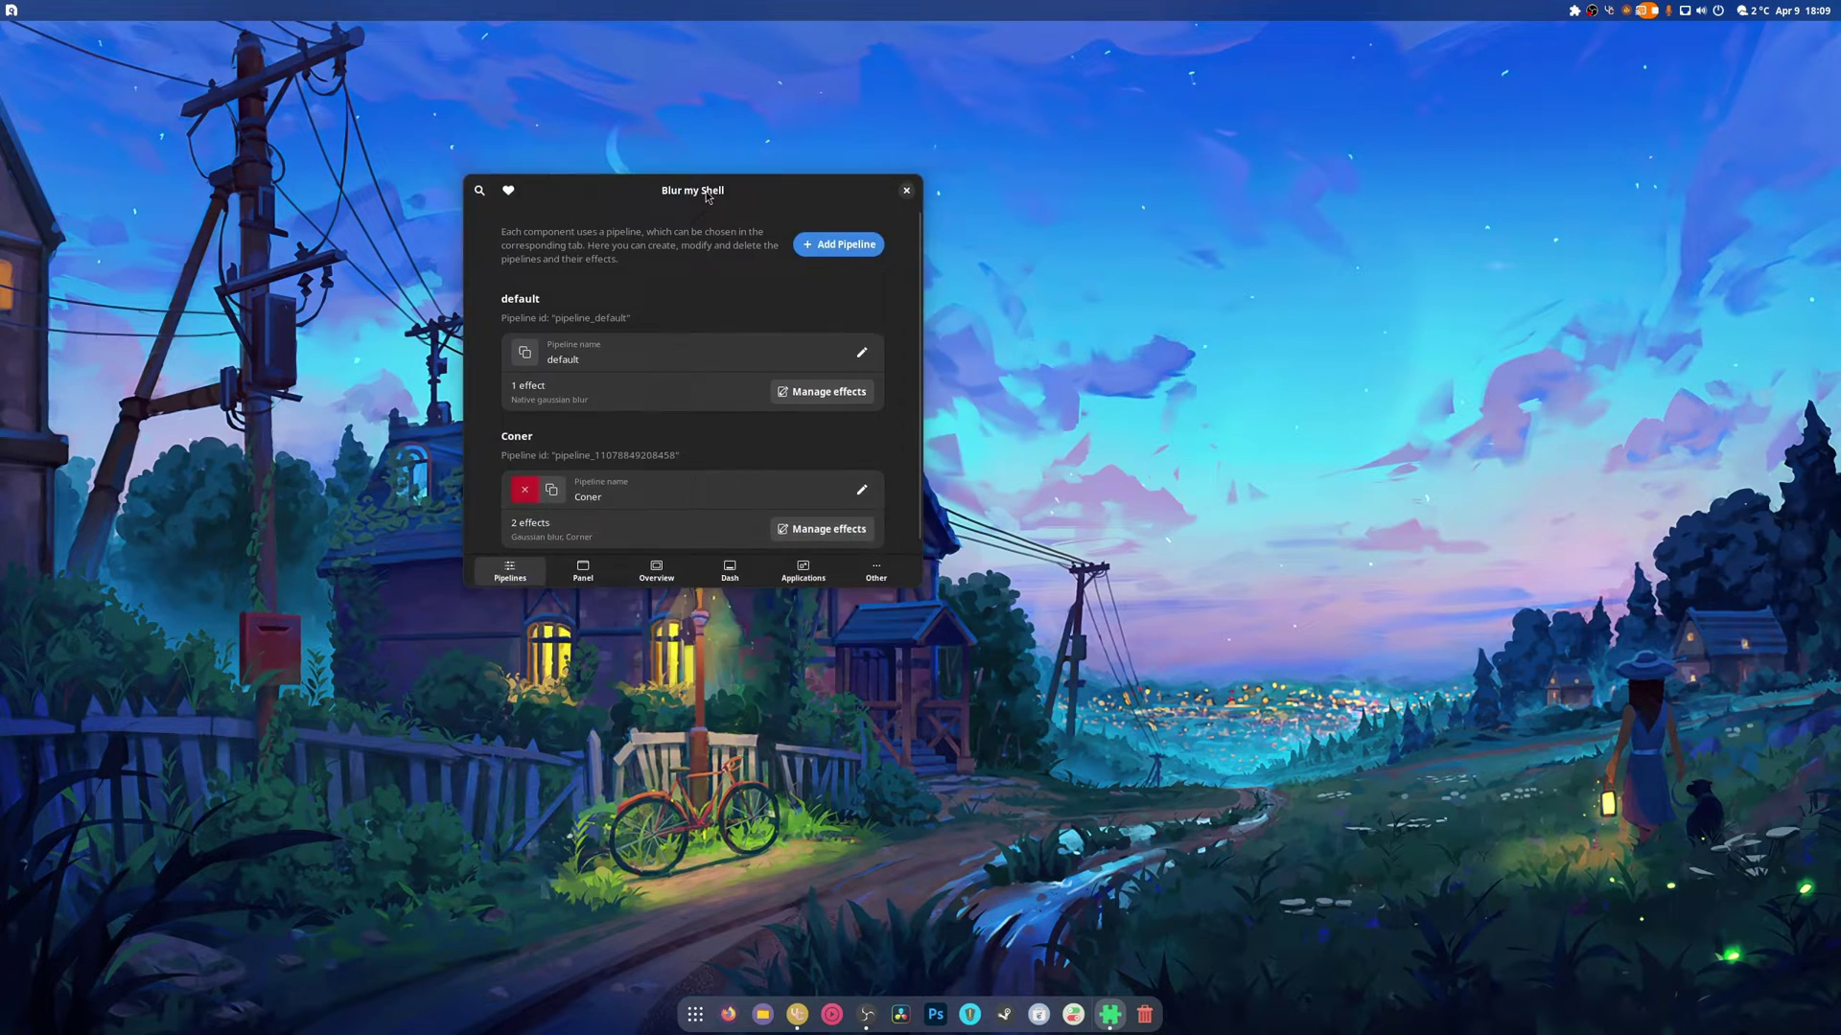
# Open the default pipeline's effects and expand, then collapse, the Native gaussian blur entry
pyautogui.scroll(-1, 737, 495)
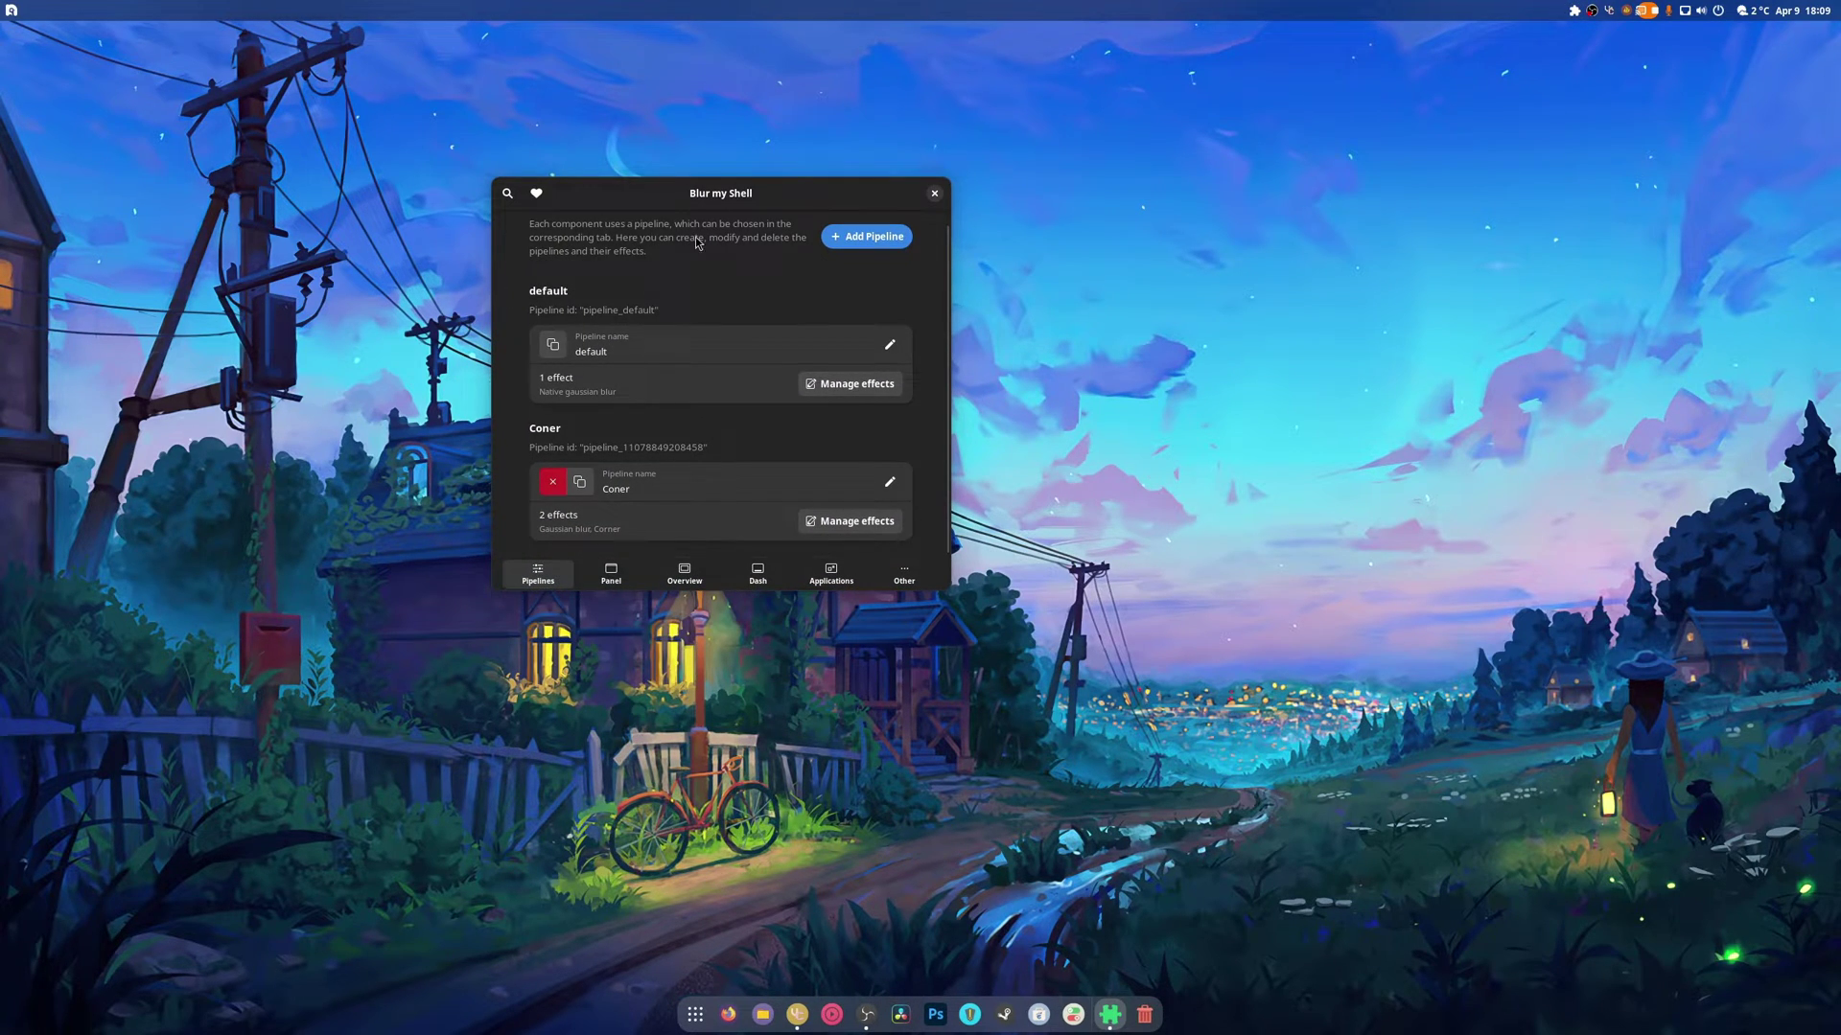
pyautogui.click(887, 347)
pyautogui.click(849, 383)
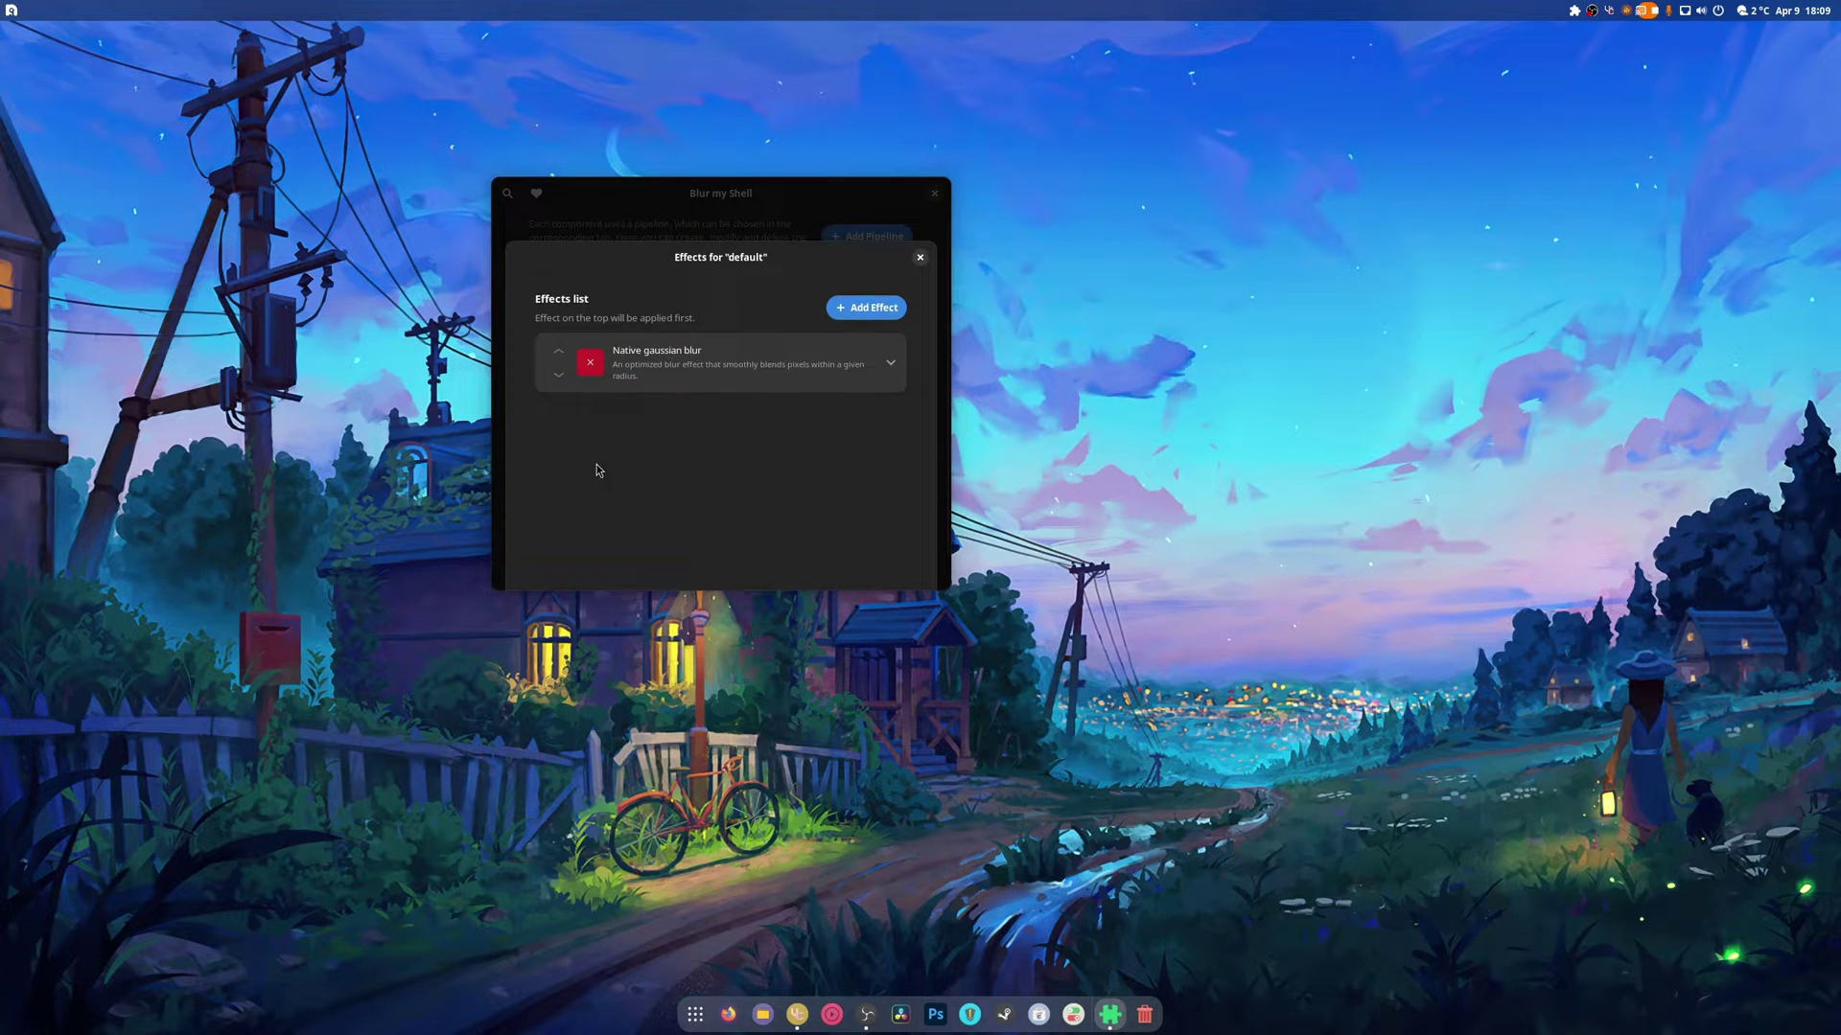
pyautogui.click(891, 369)
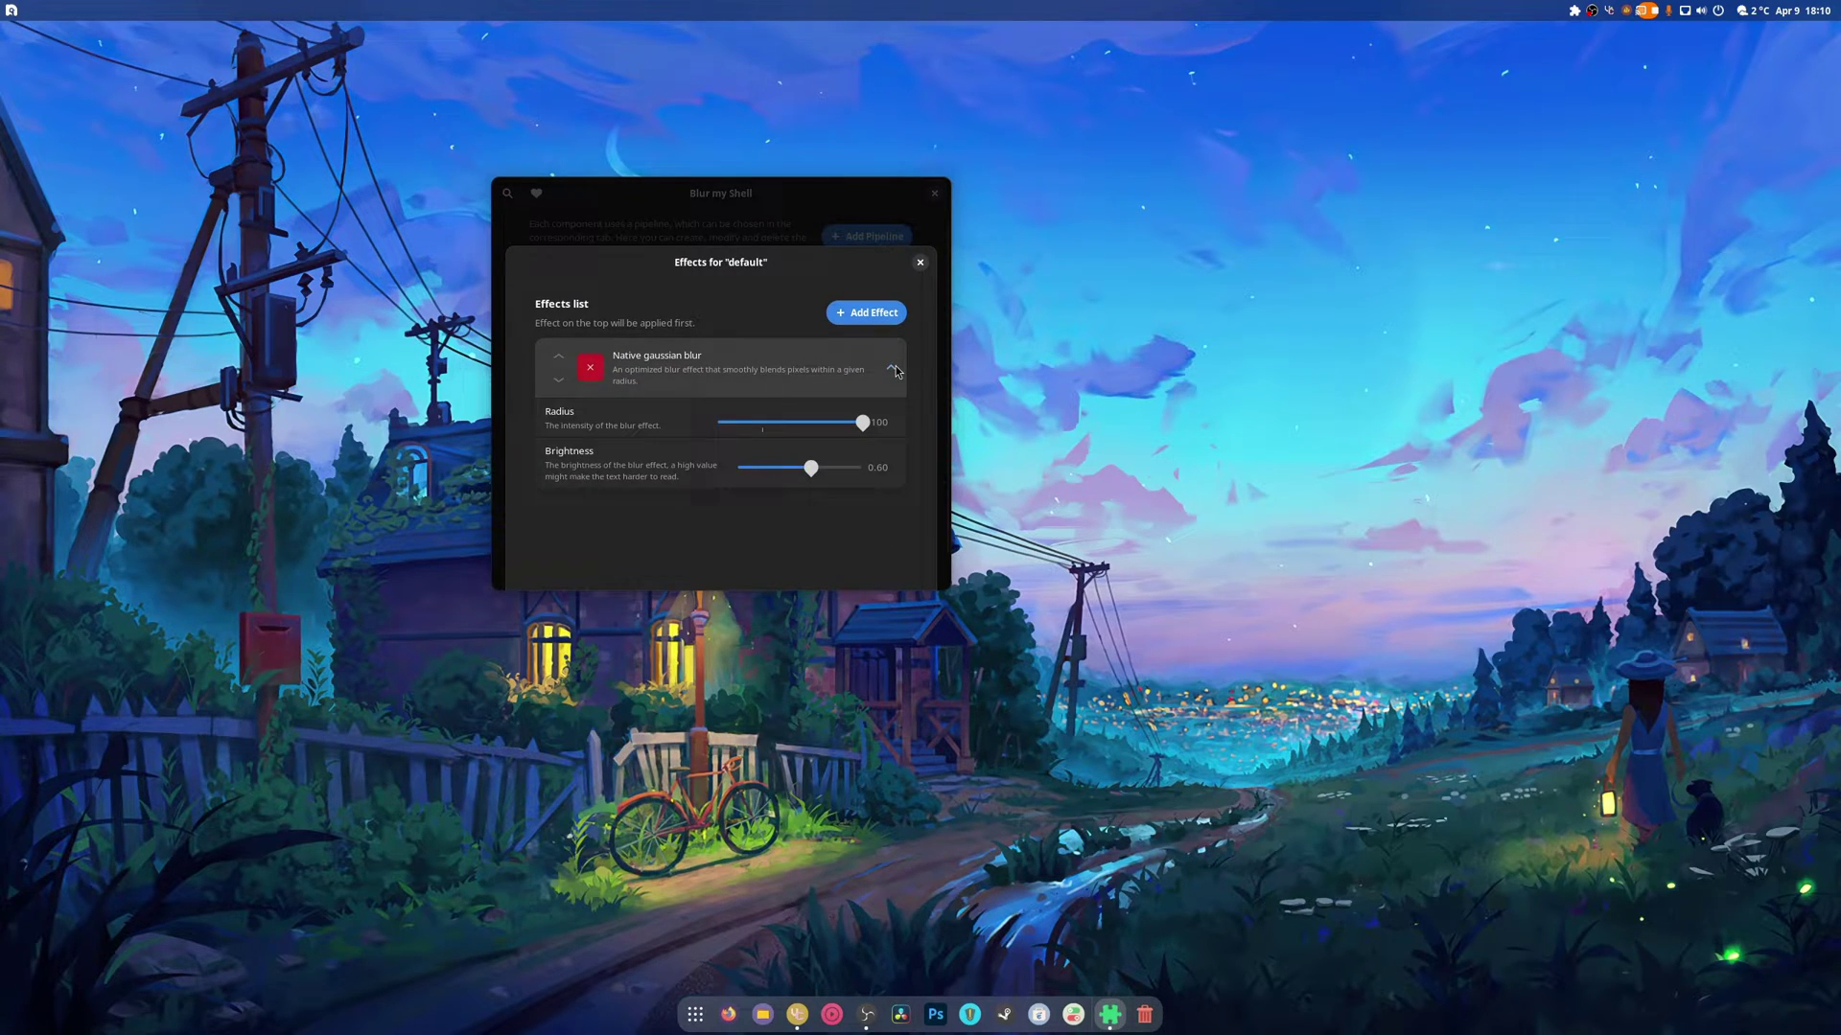
pyautogui.click(893, 369)
# Delete Native gaussian blur and add a Monte Carlo blur to the default pipeline
pyautogui.click(590, 370)
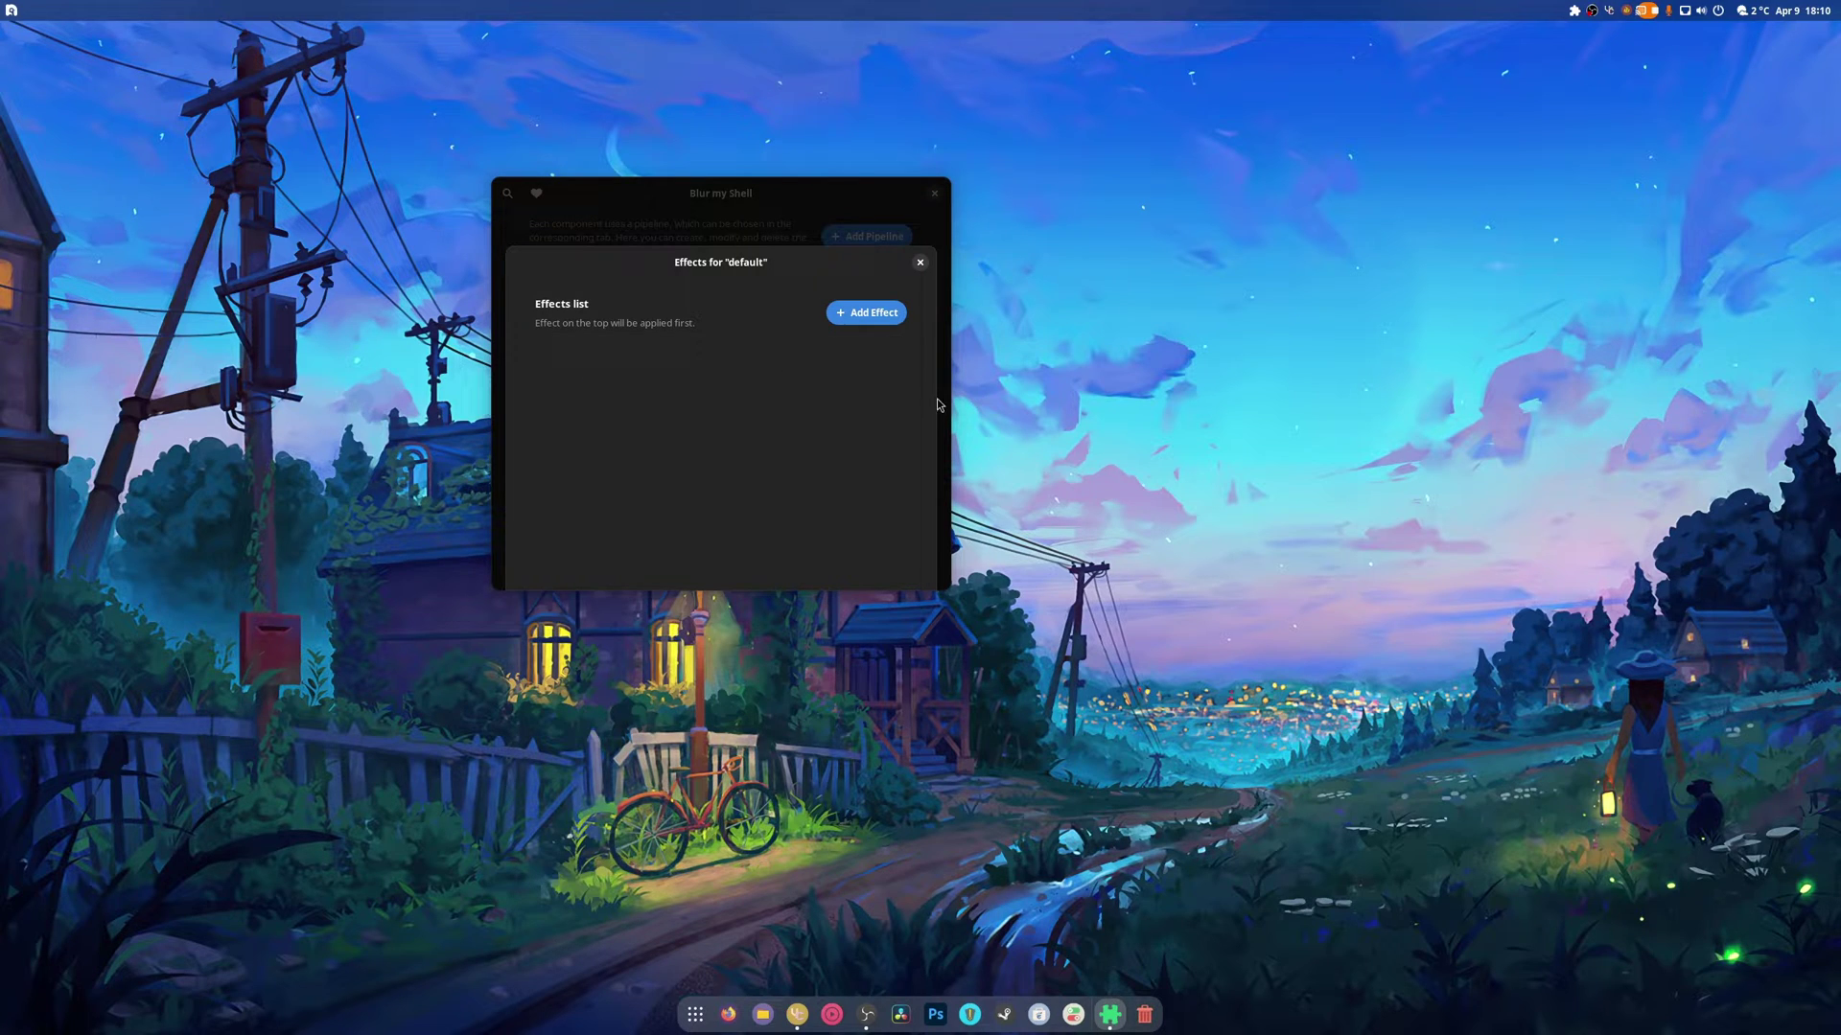
pyautogui.click(874, 314)
pyautogui.scroll(-2, 676, 424)
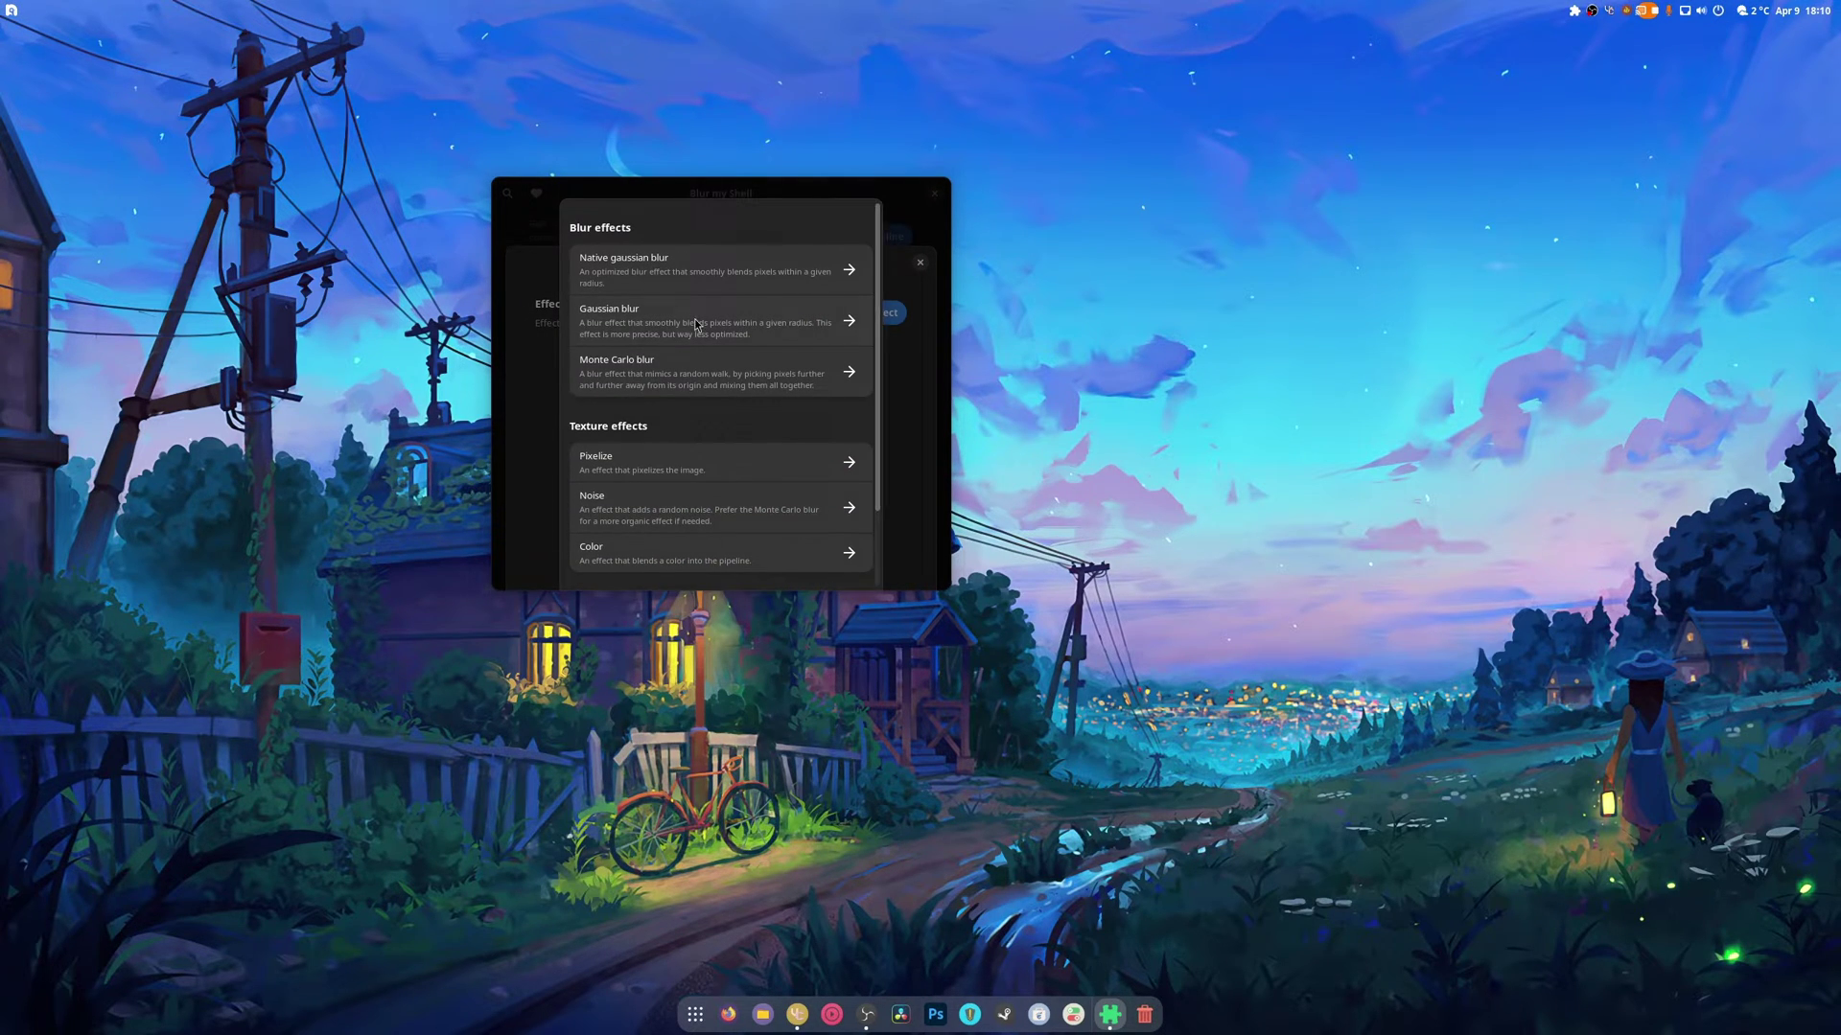
pyautogui.click(724, 387)
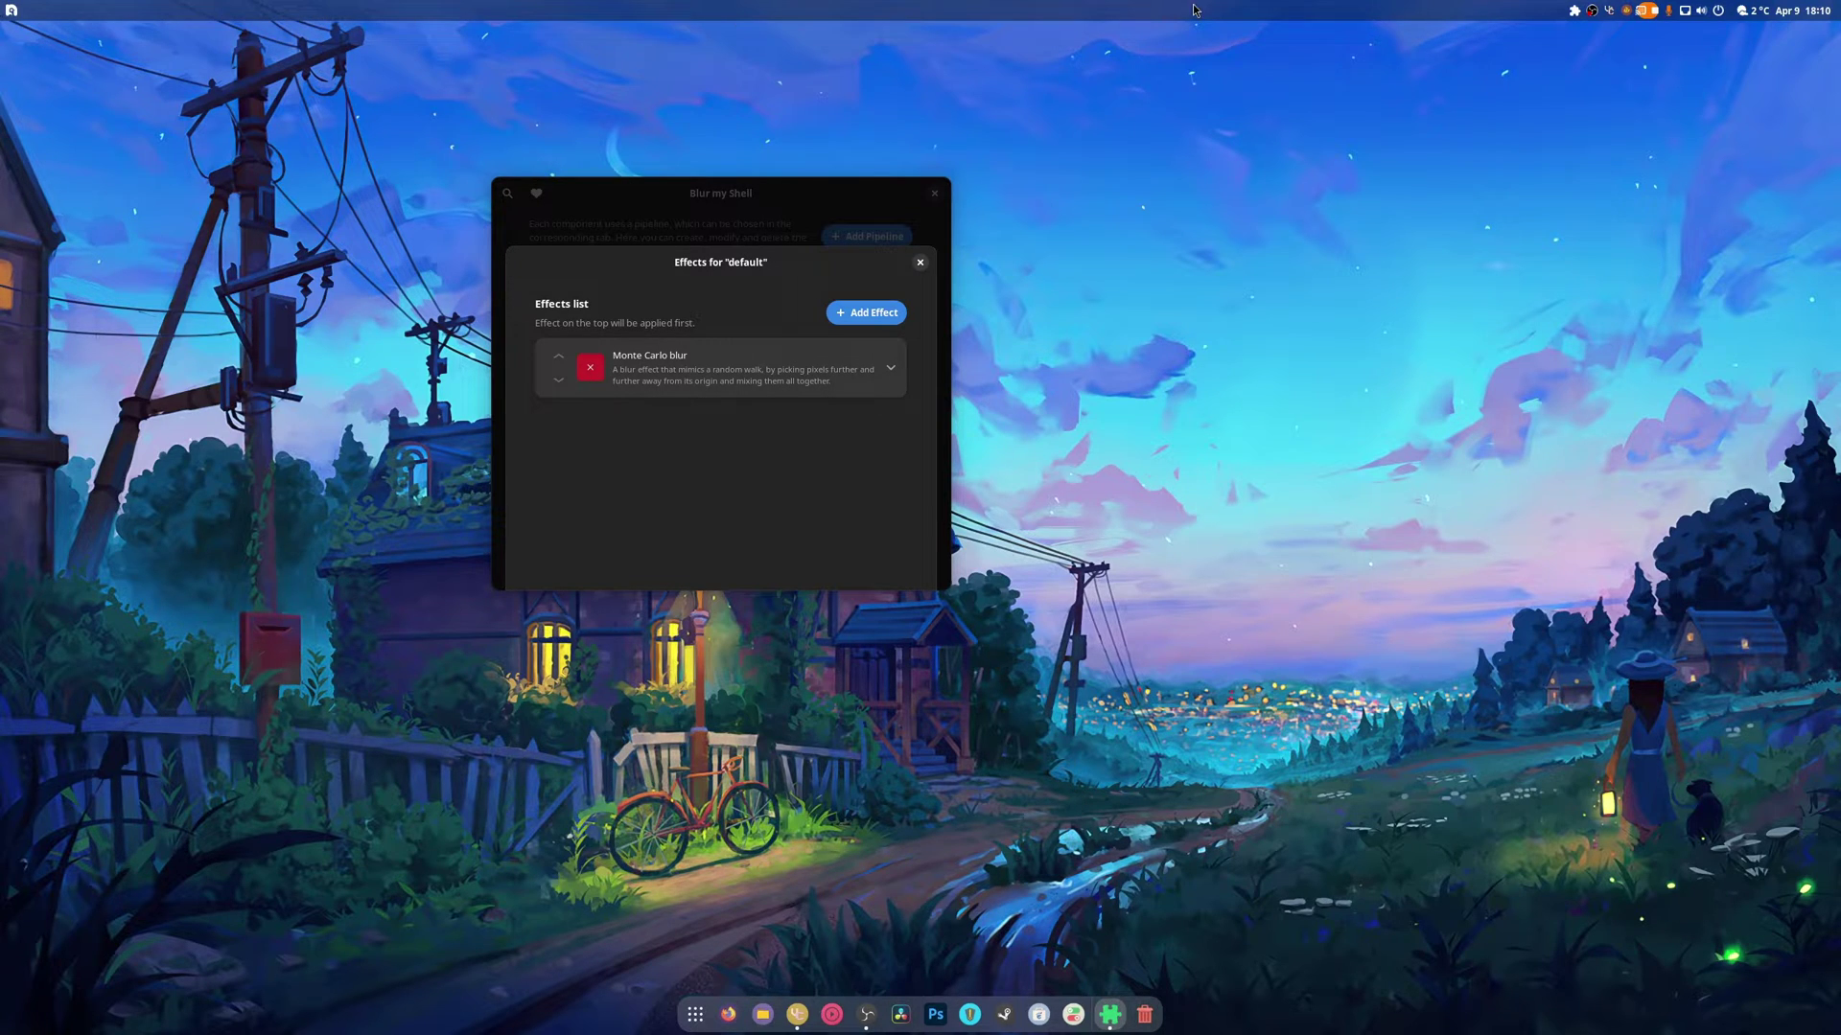
pyautogui.click(891, 368)
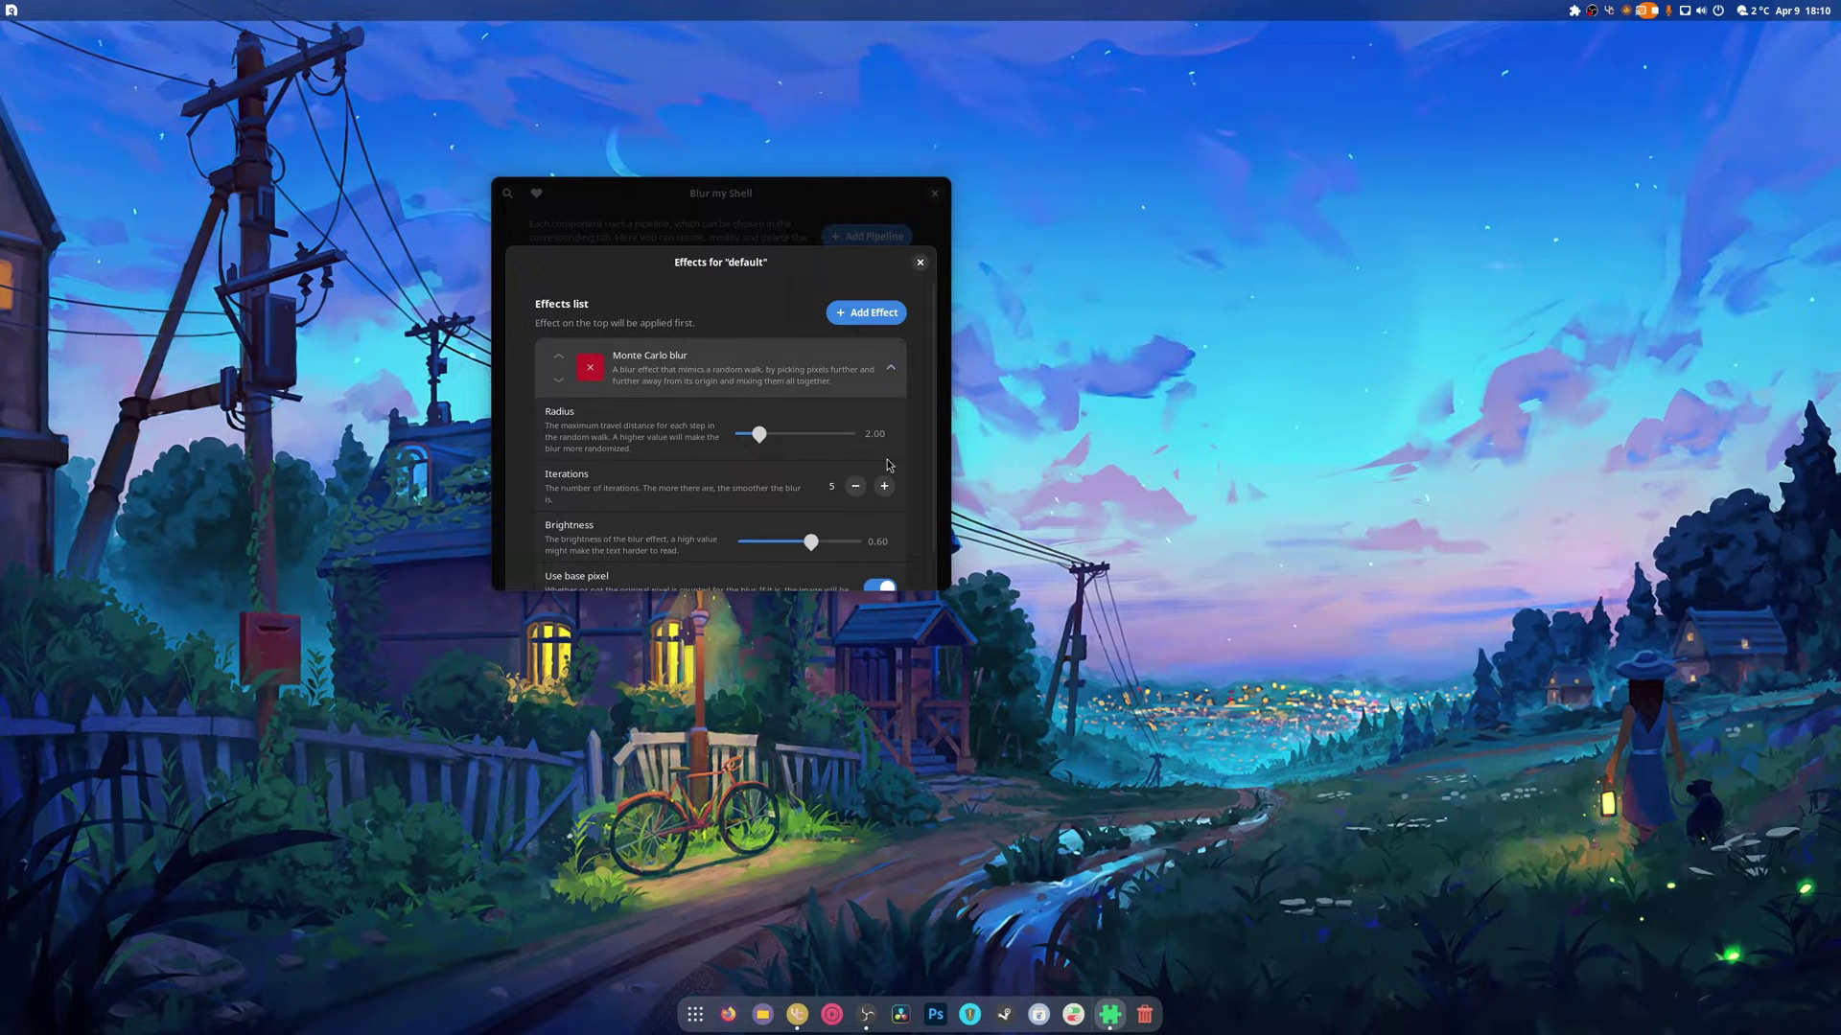
# Set the Monte Carlo blur to 26 iterations and brightness 0.98, keeping Use base pixel on
pyautogui.scroll(-1, 724, 513)
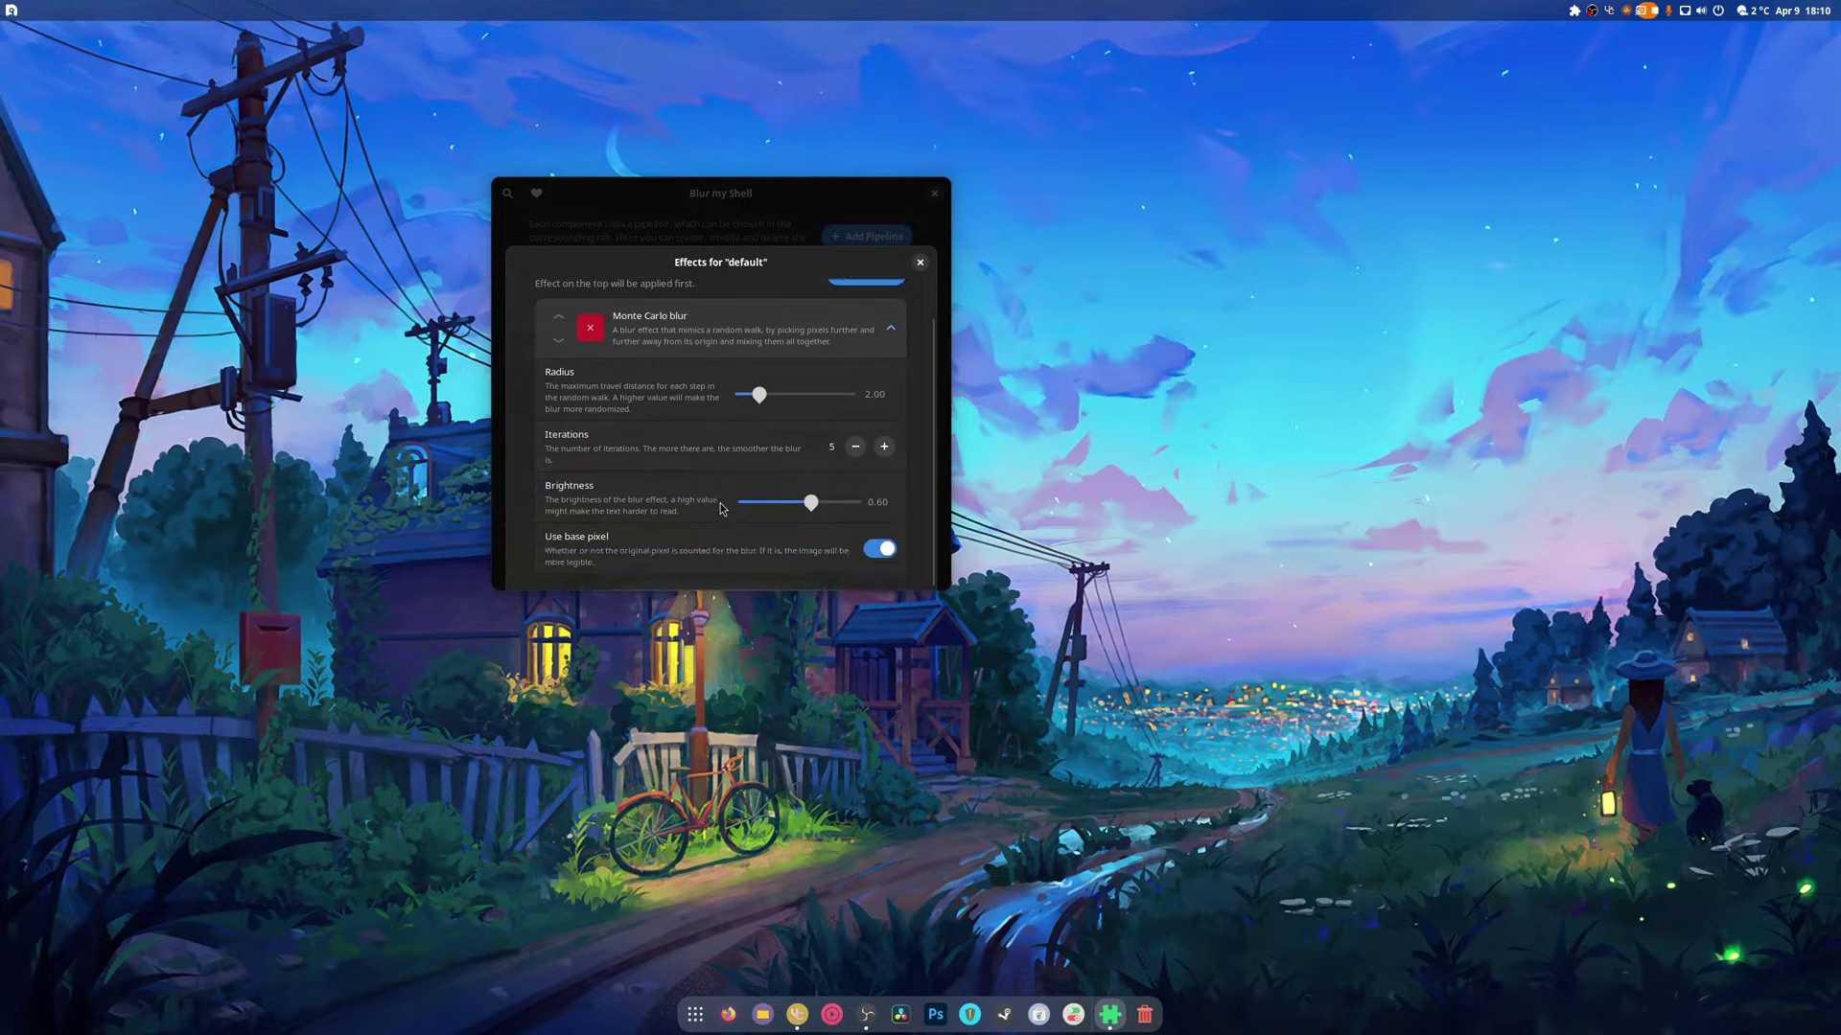
pyautogui.click(883, 448)
pyautogui.click(884, 448)
pyautogui.click(883, 448)
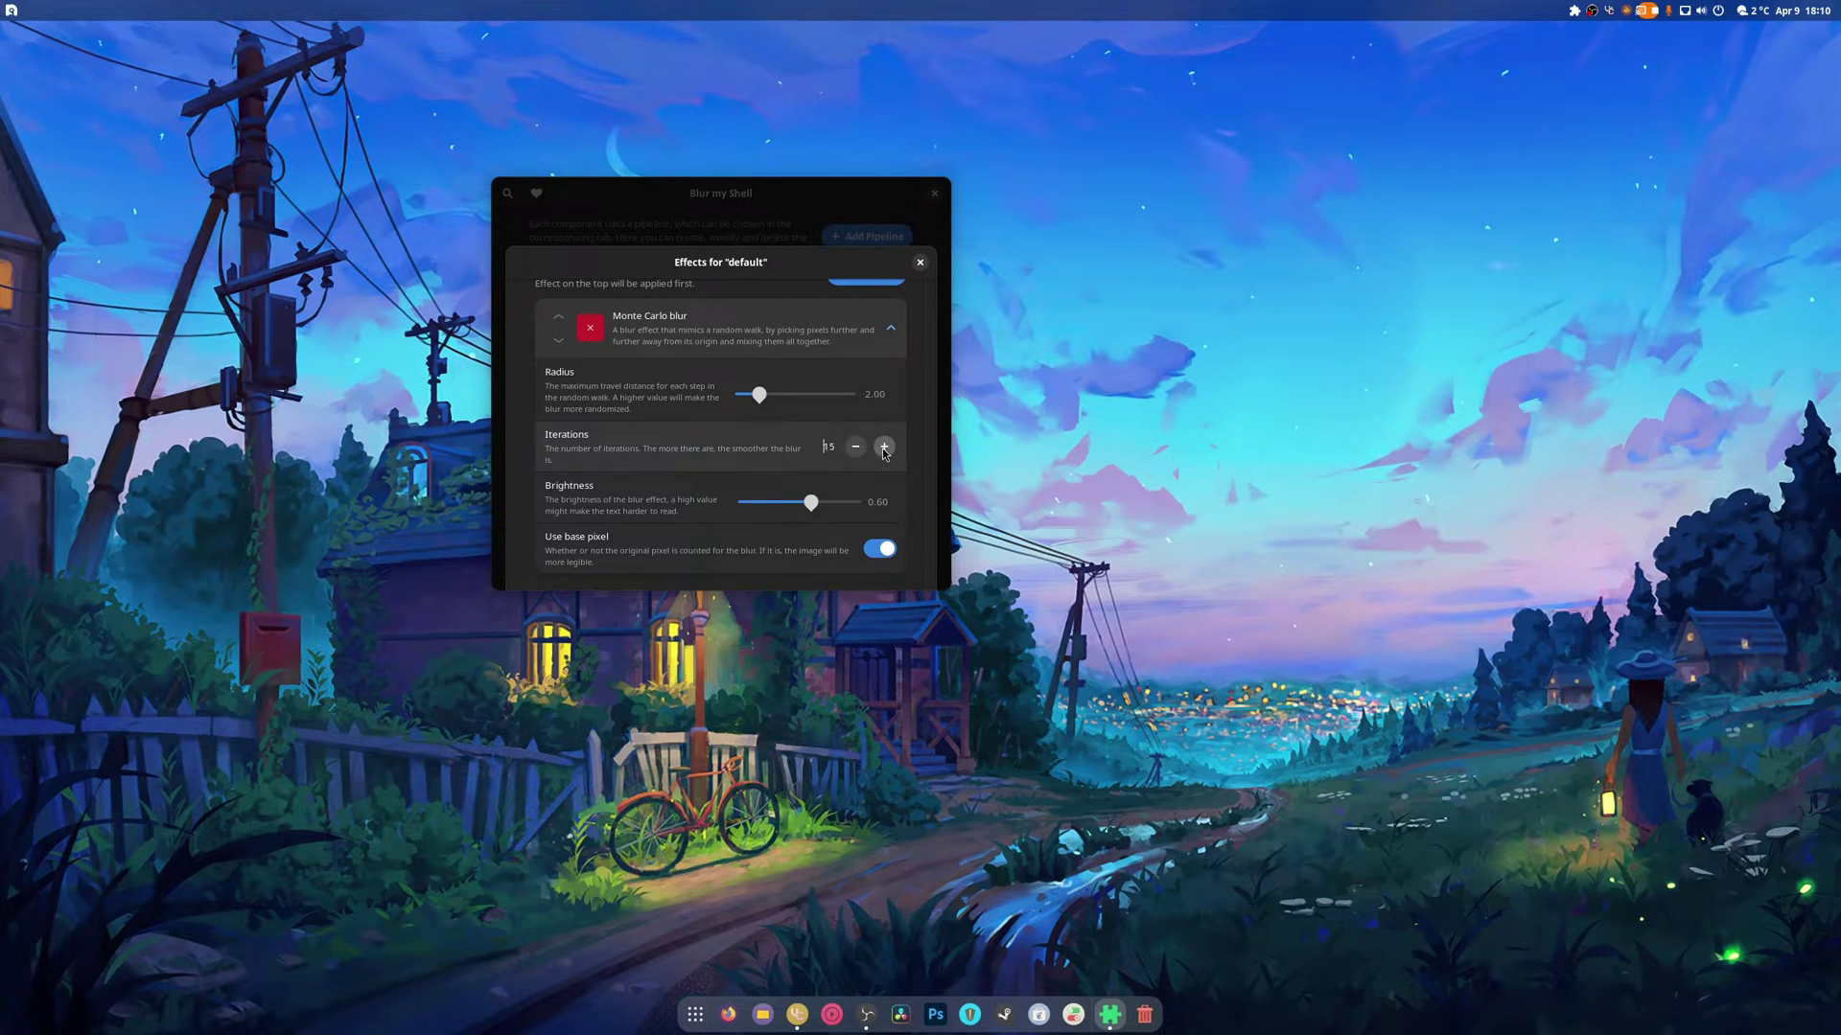
pyautogui.click(884, 448)
pyautogui.click(883, 448)
pyautogui.moveTo(811, 504); pyautogui.dragTo(861, 514)
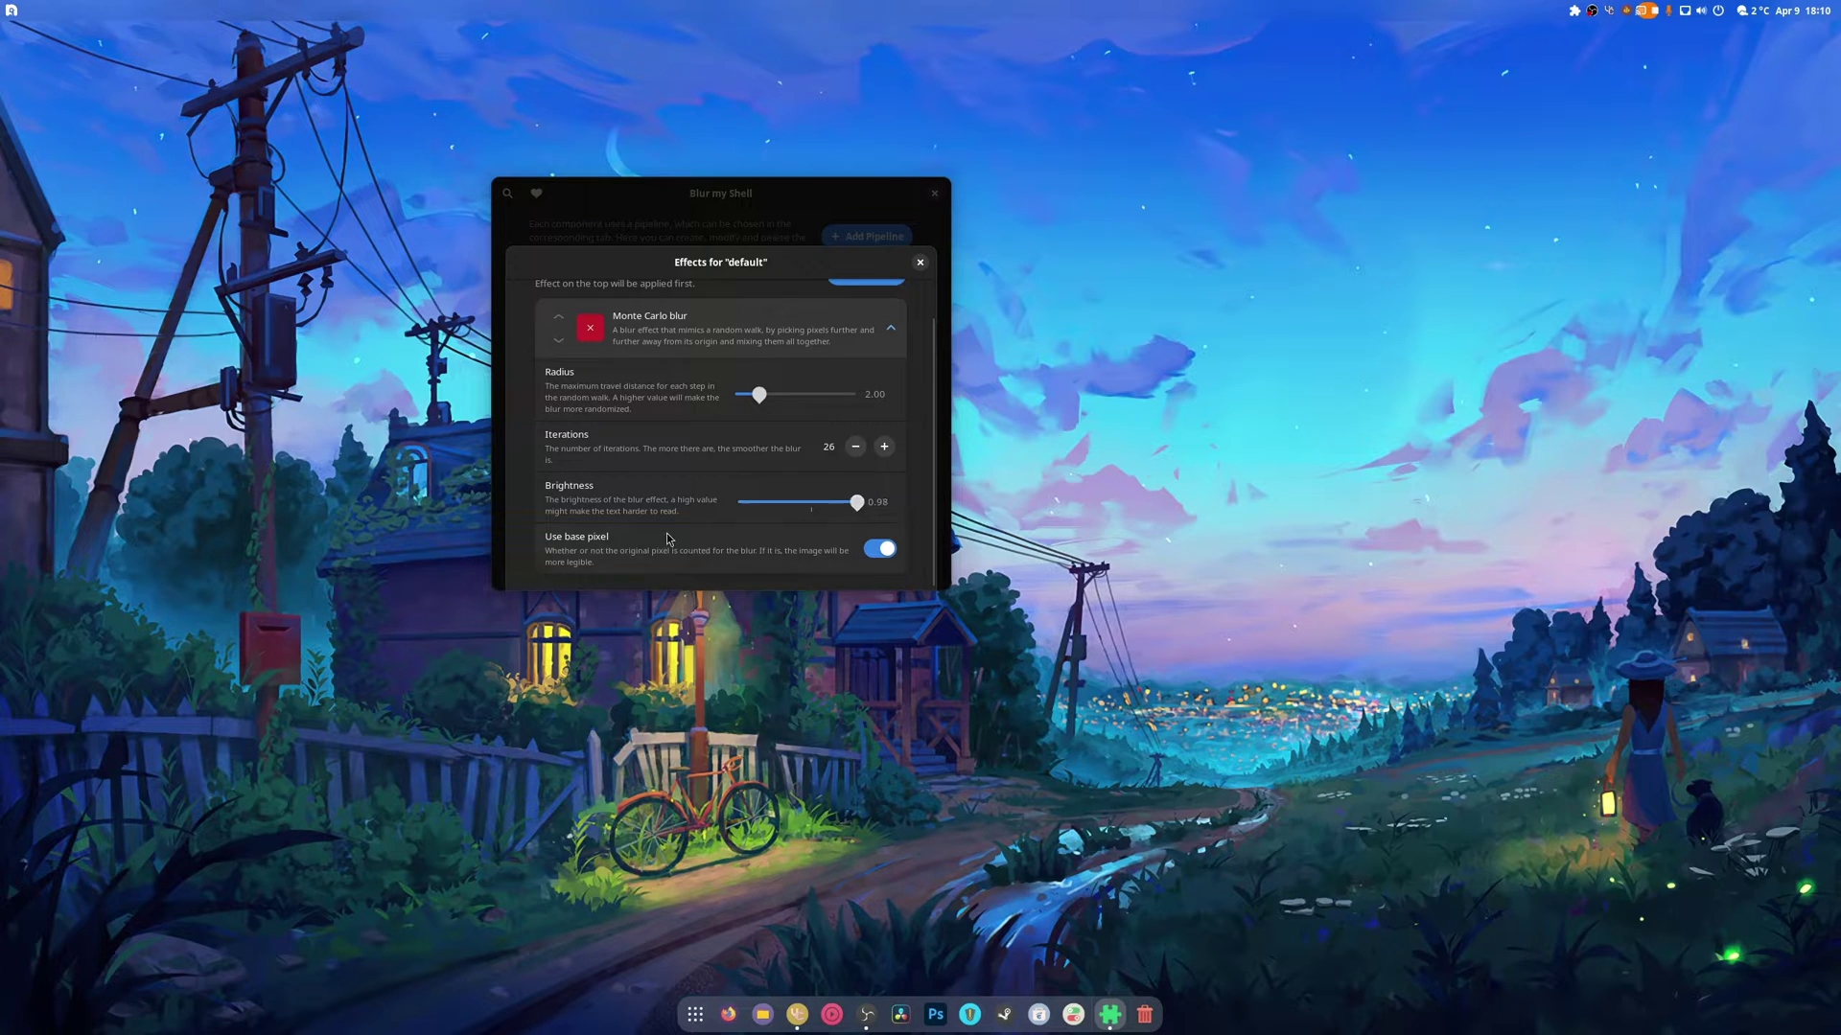
pyautogui.click(877, 551)
pyautogui.click(878, 551)
pyautogui.scroll(1, 547, 540)
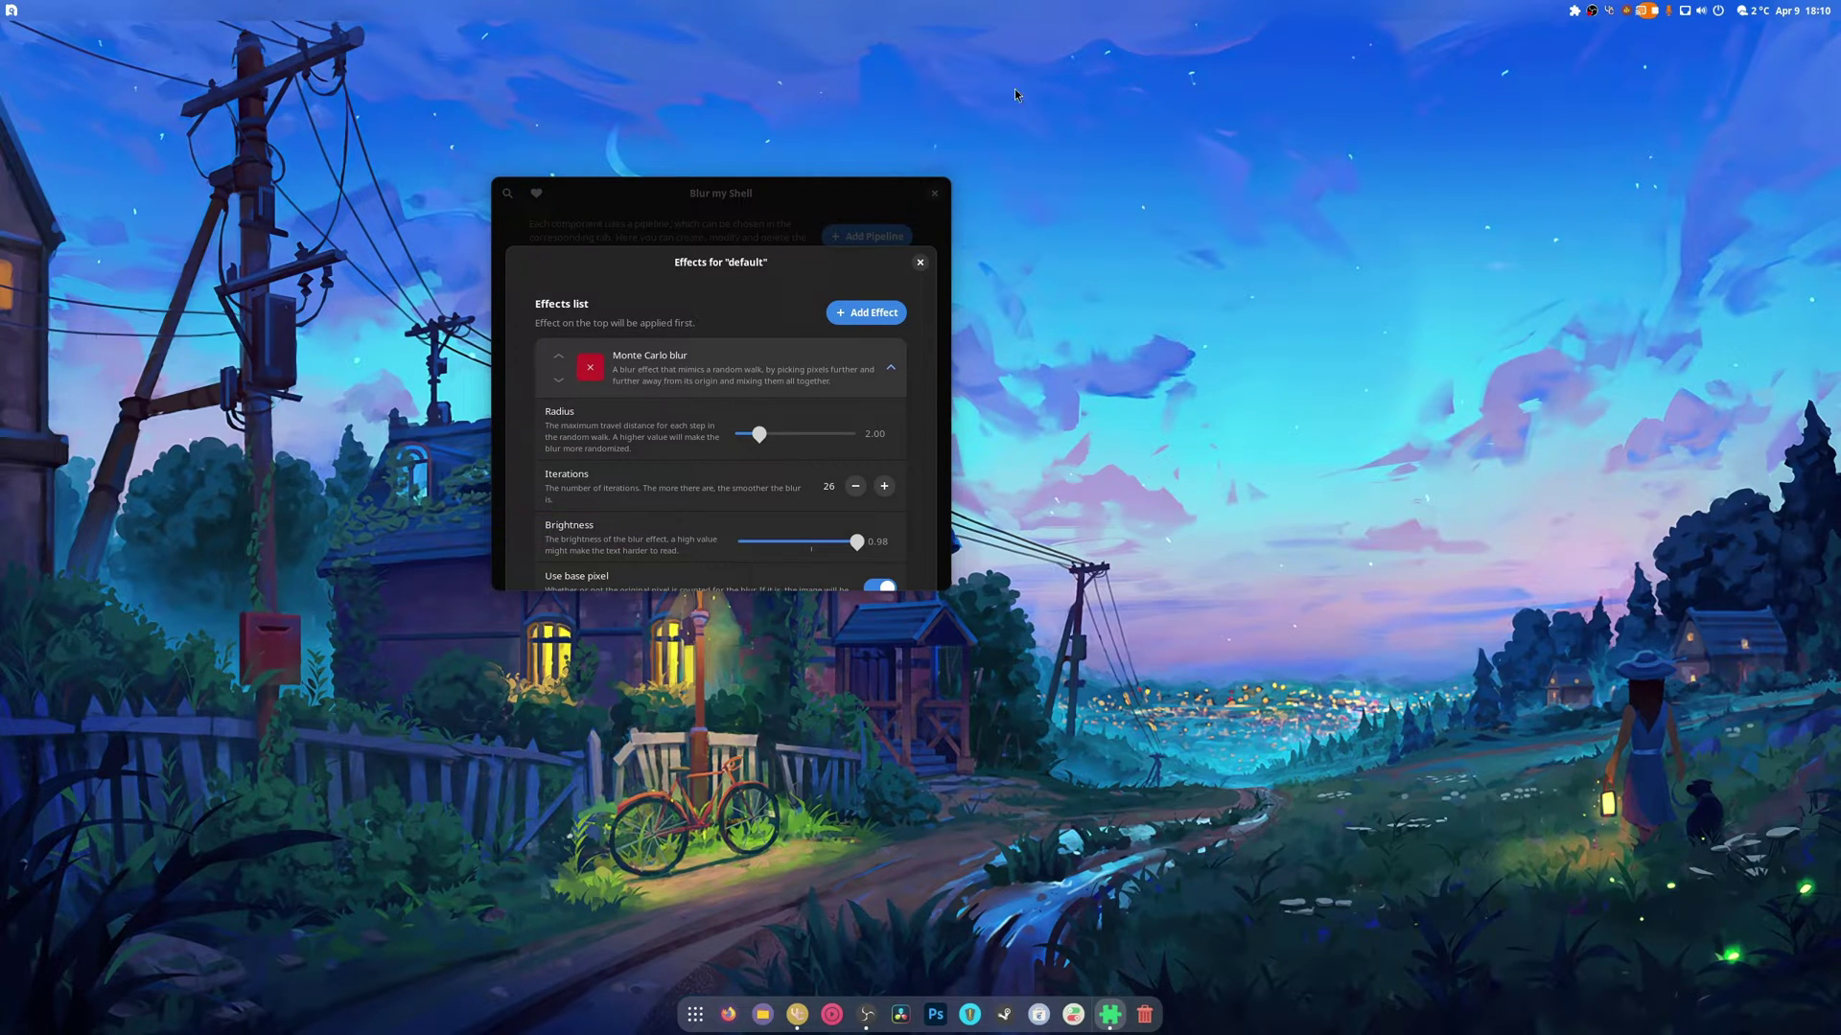
pyautogui.scroll(-1, 593, 506)
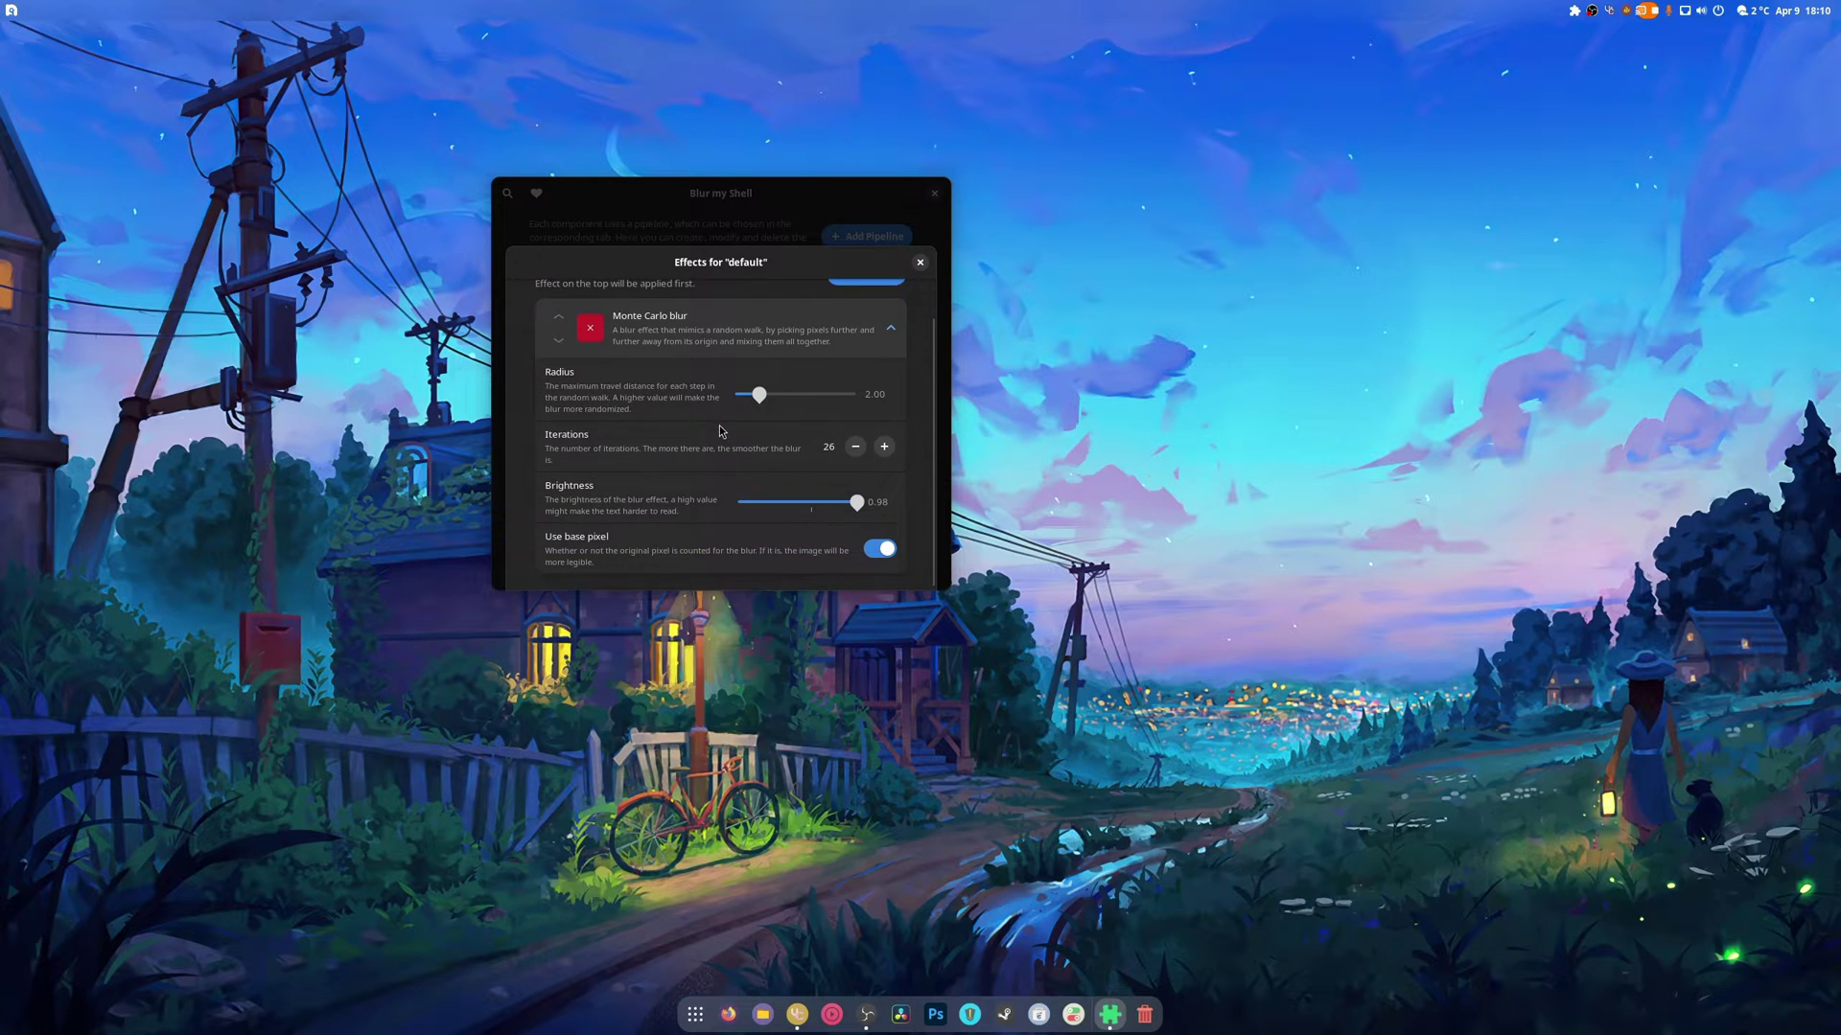
pyautogui.scroll(1, 717, 432)
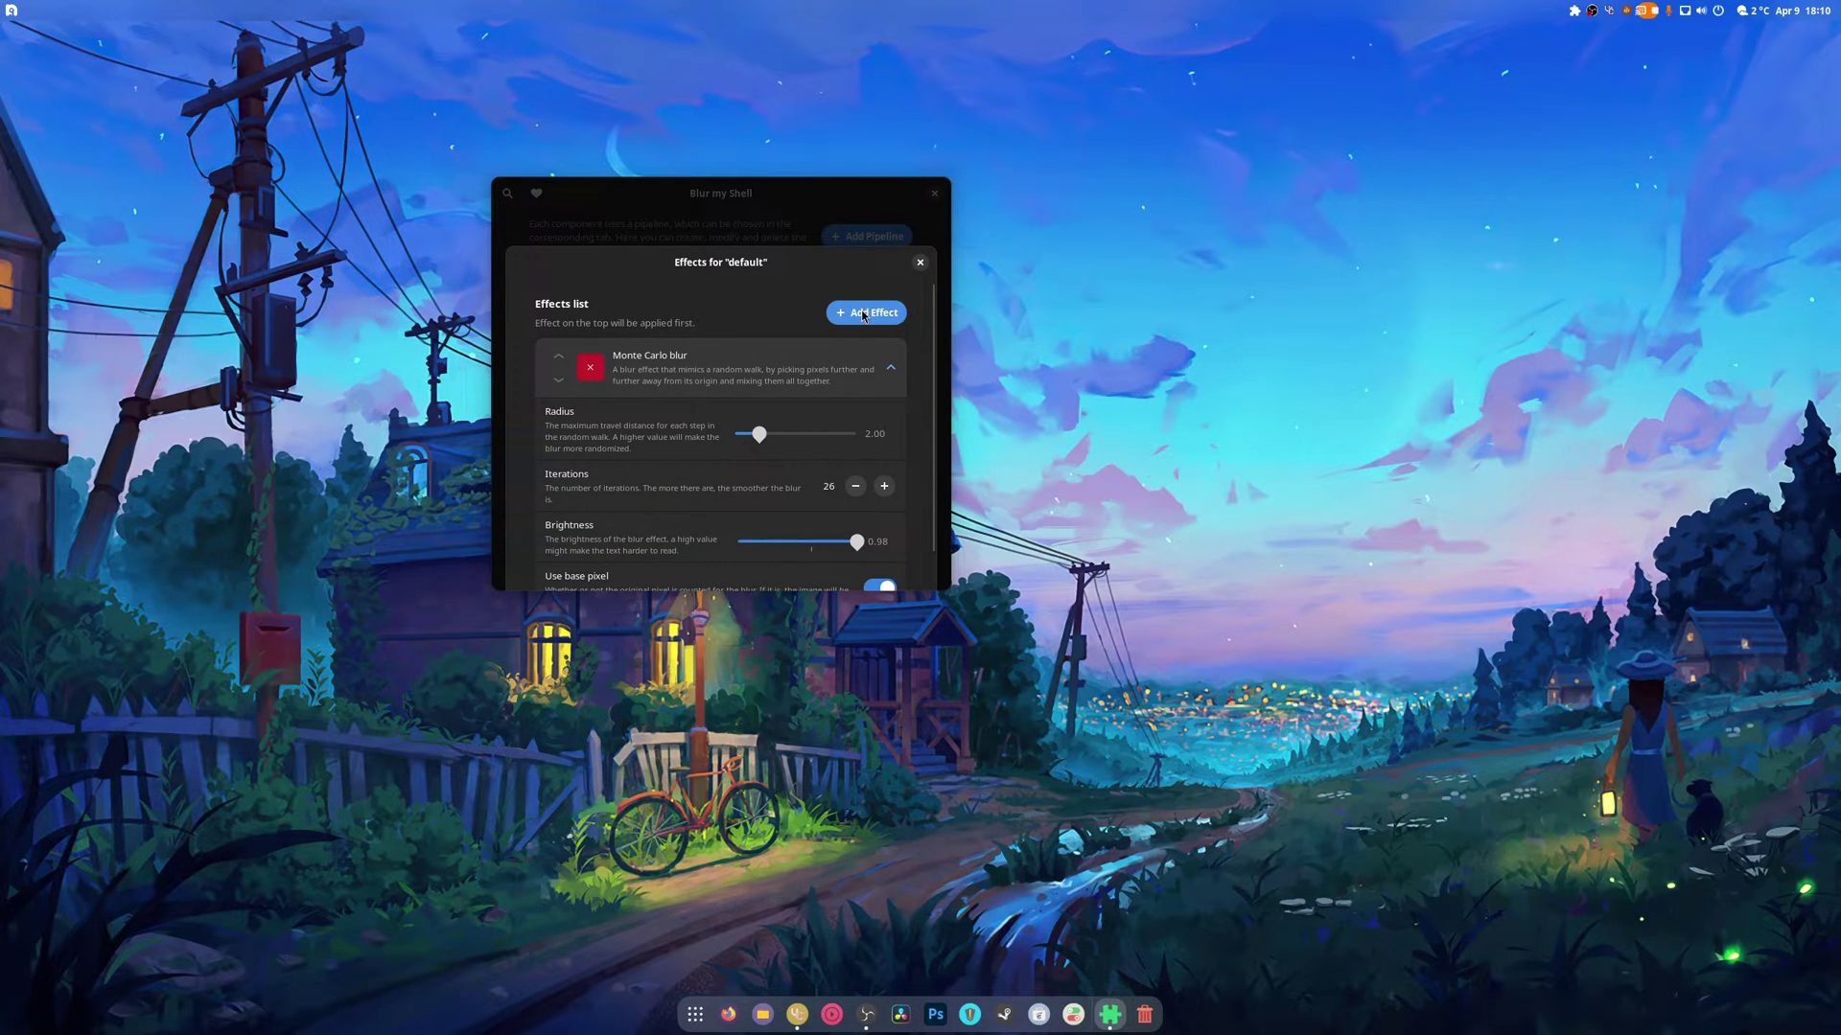
# Preview the blur in the app overview, drop iterations to 0, and preview again
pyautogui.click(688, 1025)
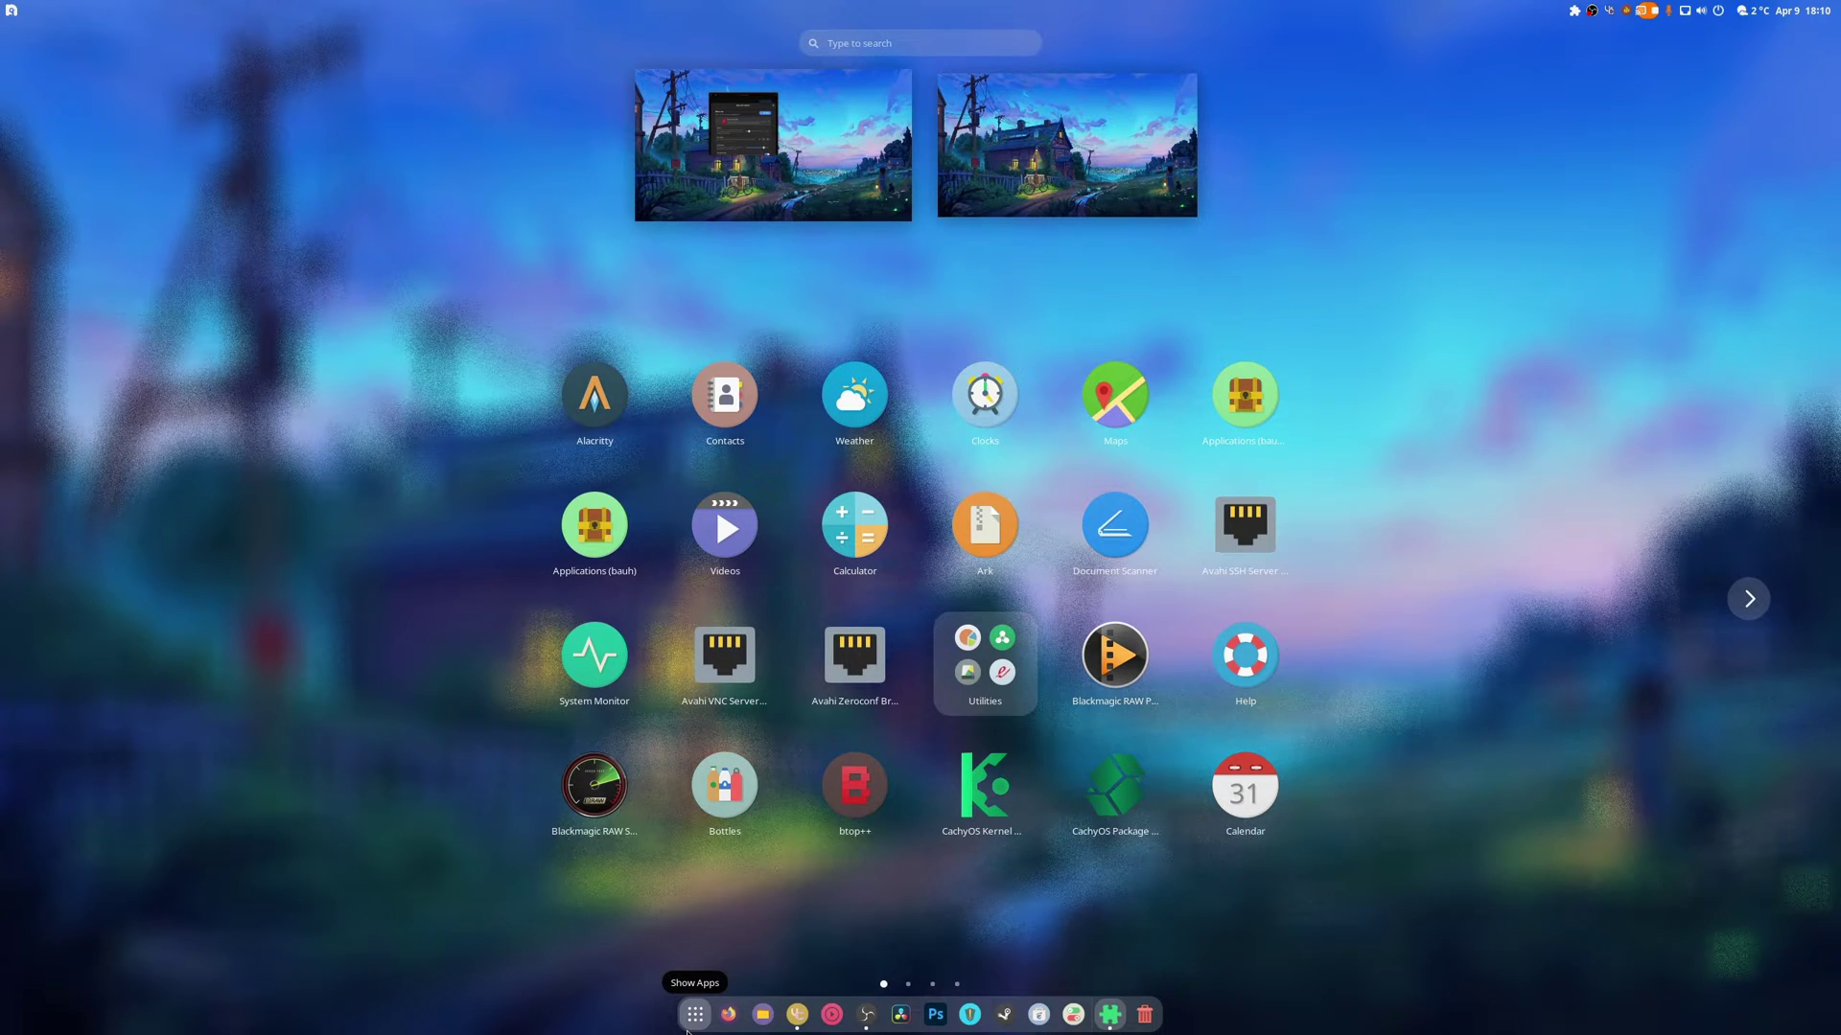
pyautogui.click(689, 1026)
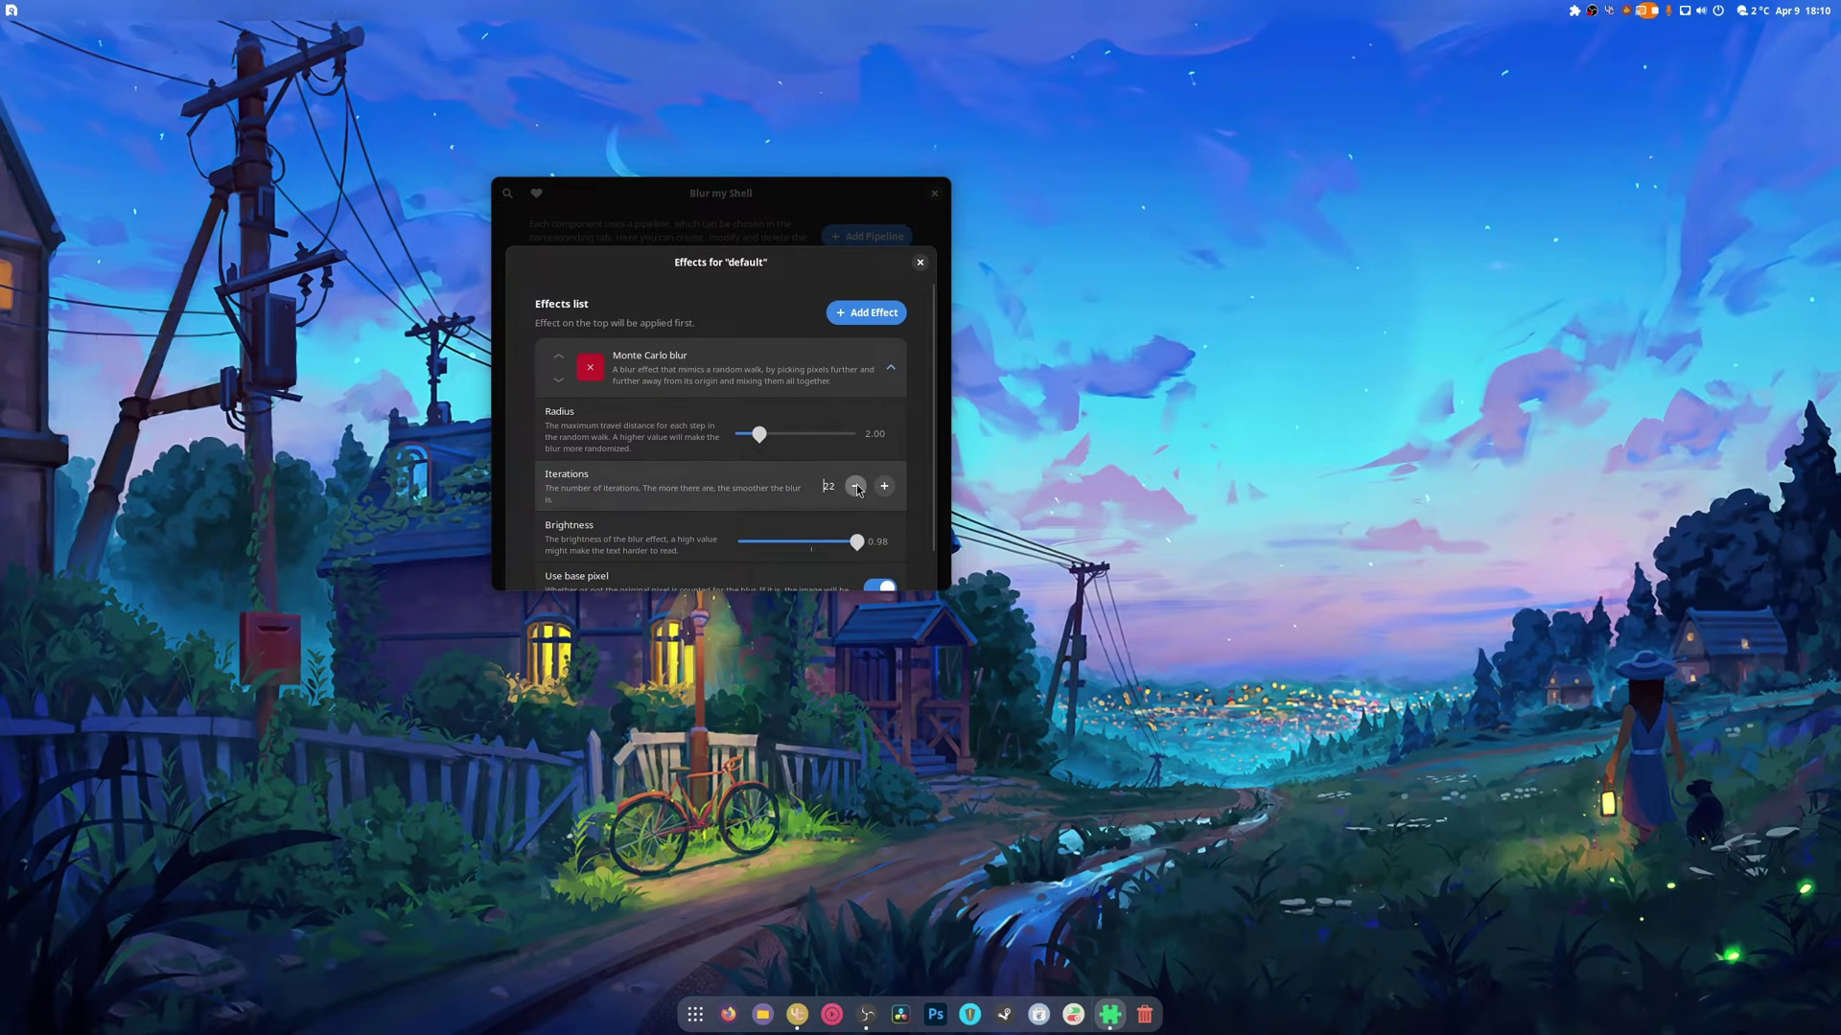
pyautogui.moveTo(856, 487); pyautogui.dragTo(856, 487)
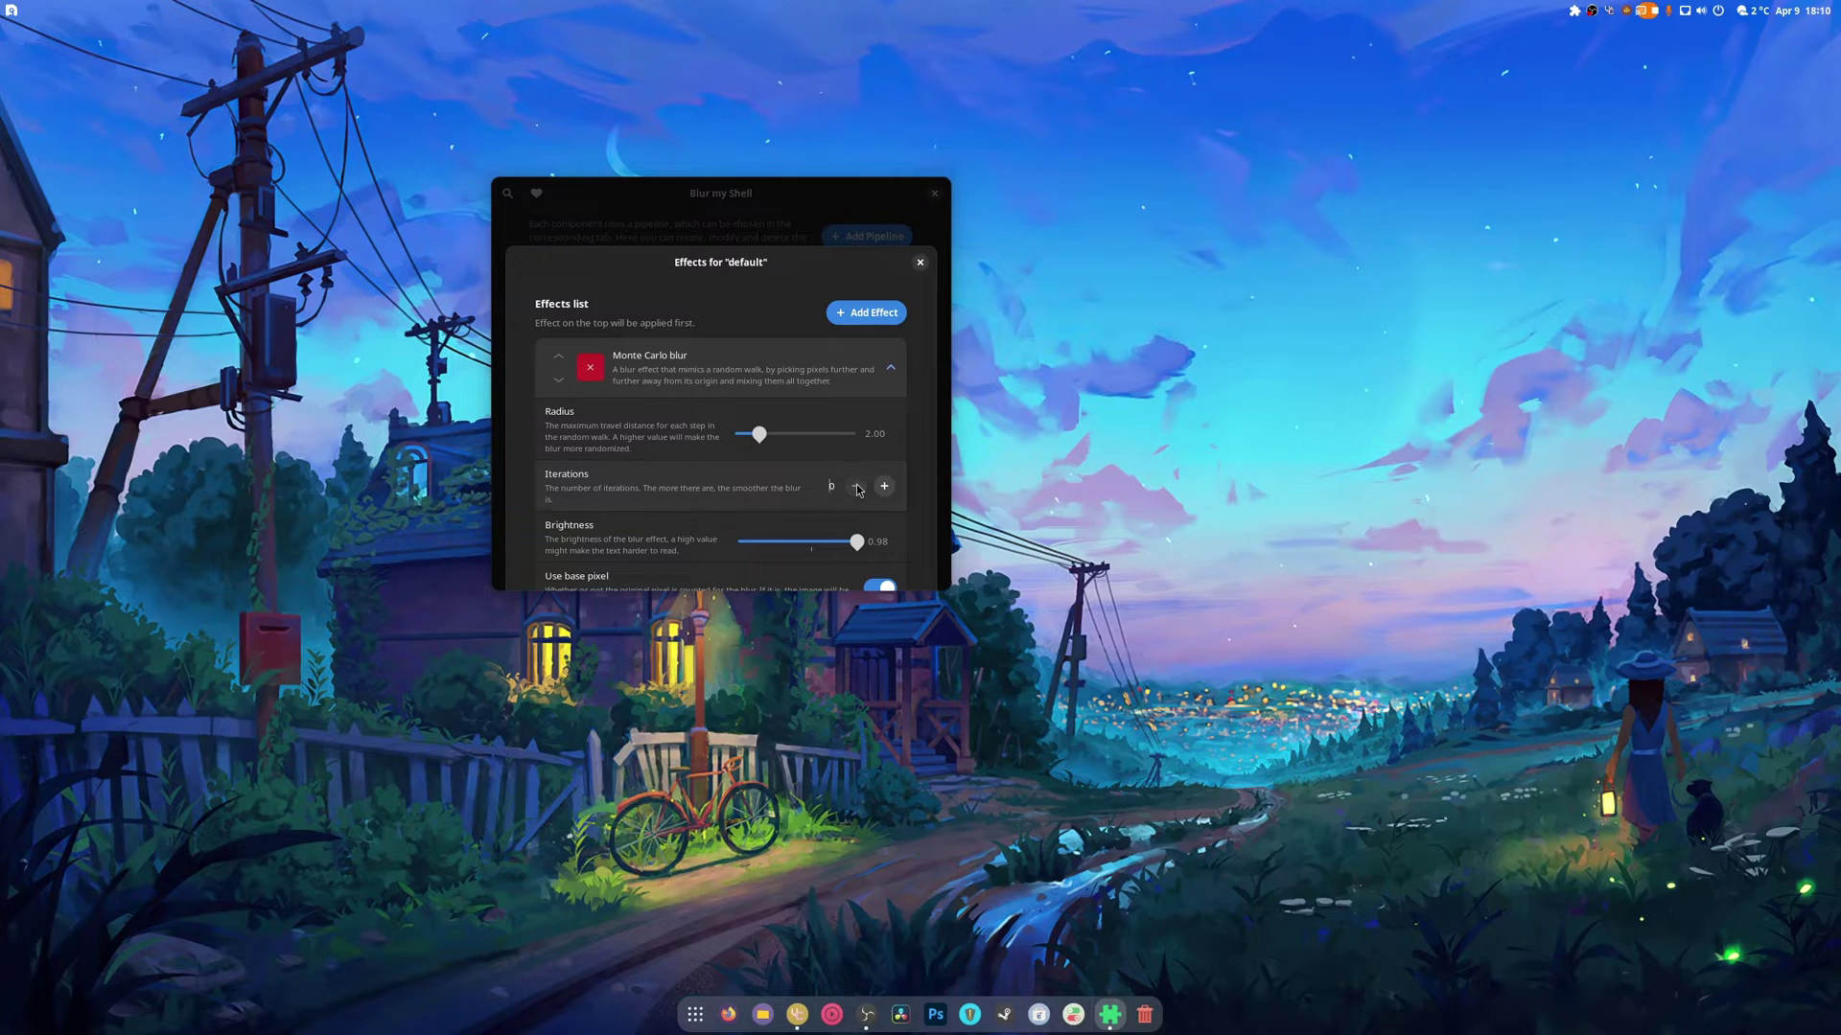
pyautogui.click(681, 1028)
pyautogui.click(689, 1023)
# Raise the radius to 2.74 and iterations back up, preview, then remove the Monte Carlo blur
pyautogui.moveTo(763, 432); pyautogui.dragTo(856, 437)
pyautogui.click(890, 489)
pyautogui.click(890, 488)
pyautogui.click(889, 489)
pyautogui.click(889, 489)
pyautogui.click(889, 489)
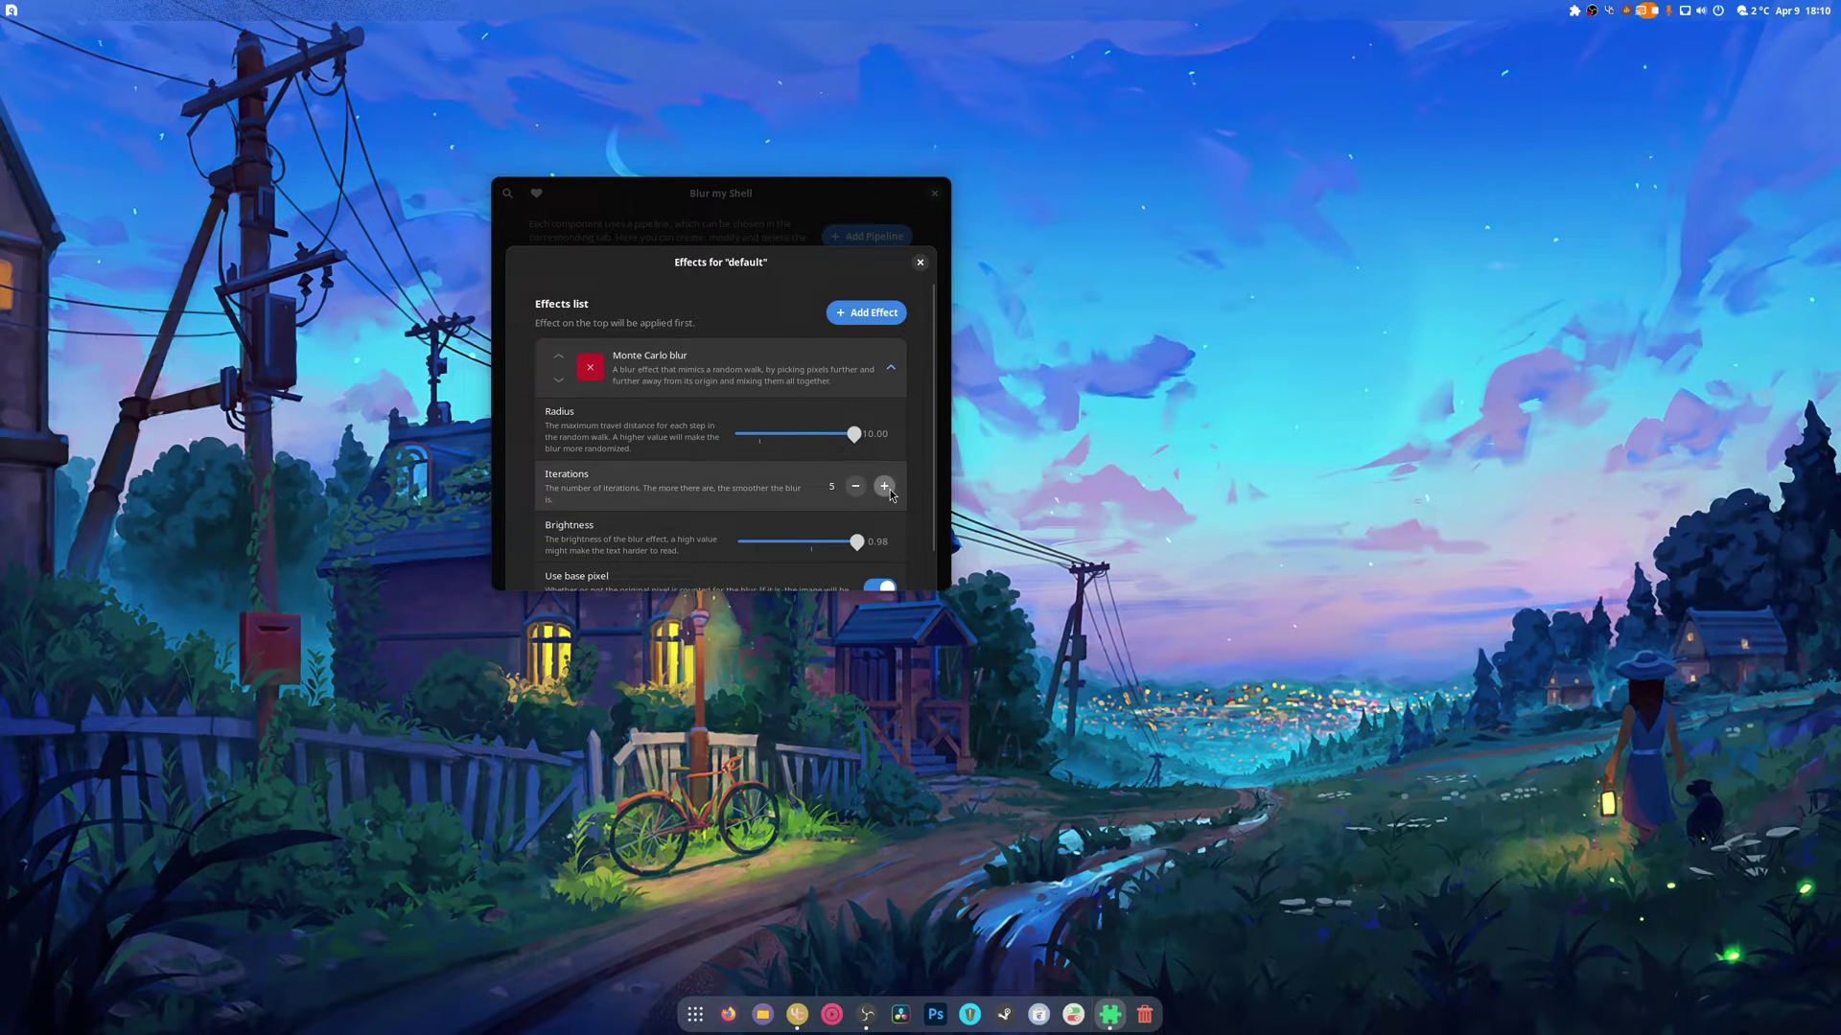
pyautogui.scroll(20, 890, 488)
pyautogui.click(694, 1014)
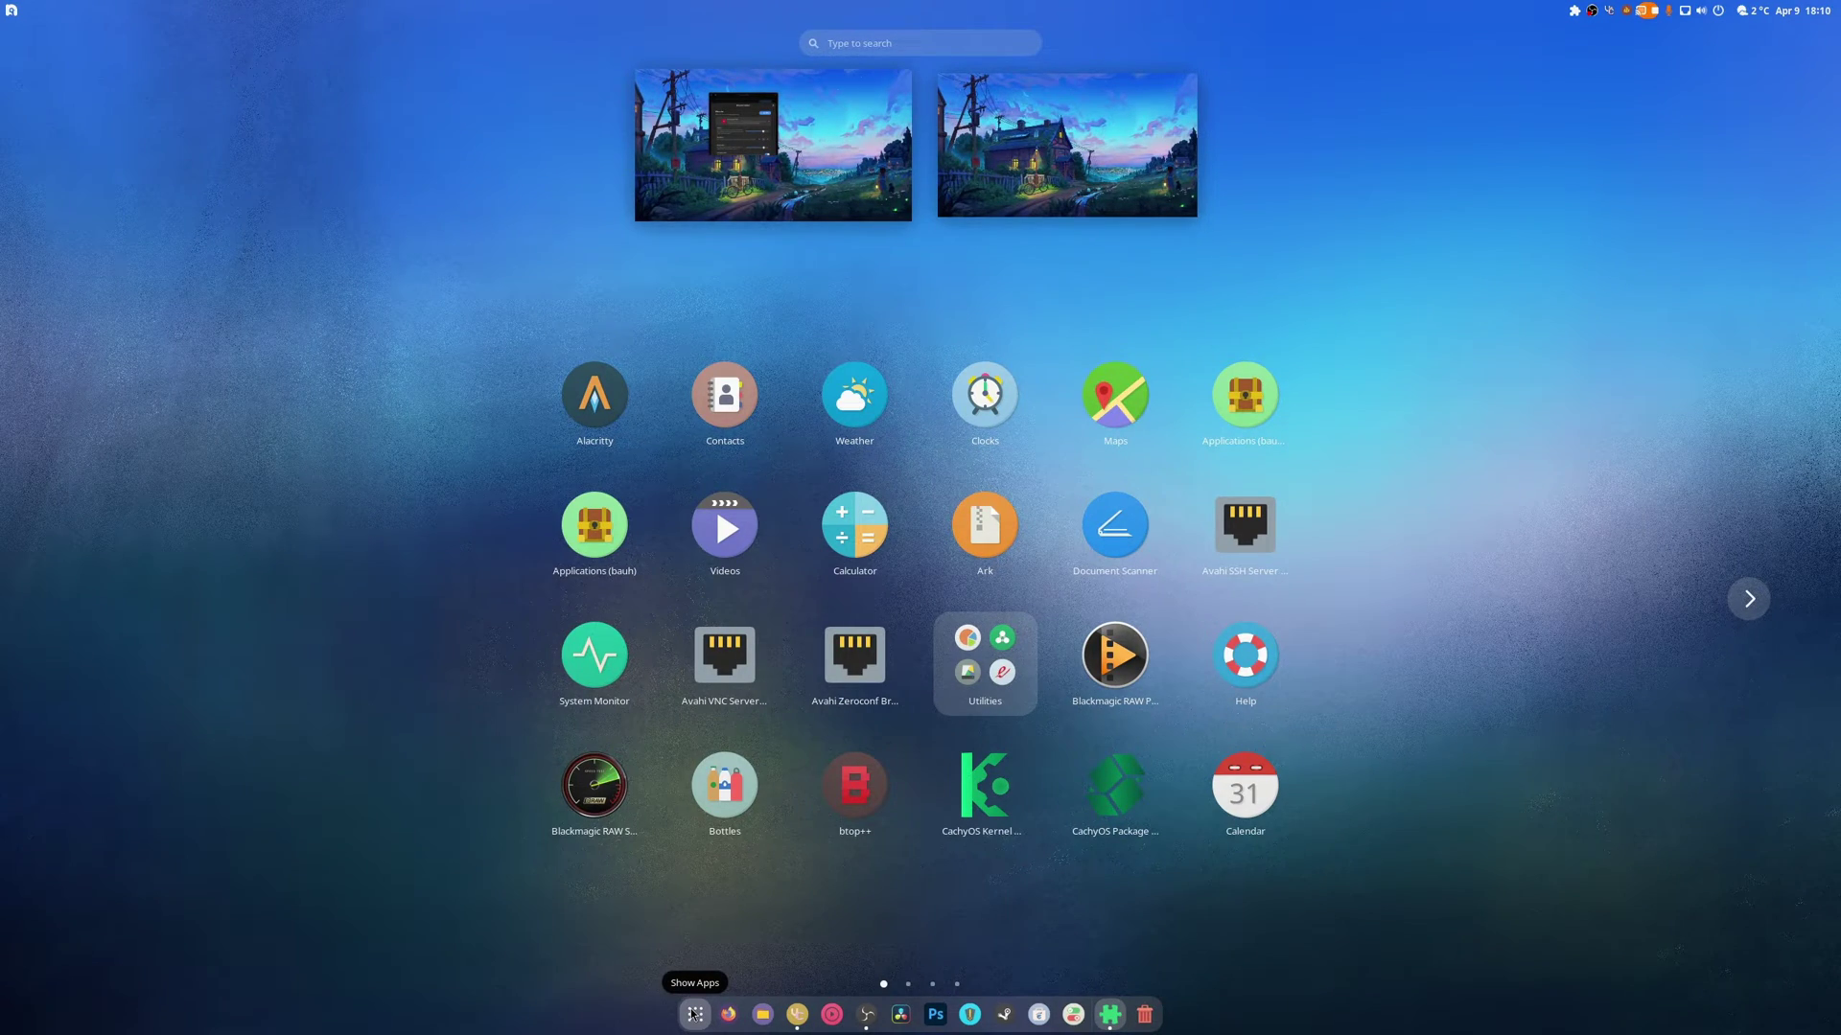
pyautogui.click(694, 1014)
pyautogui.click(851, 342)
# Replace the Monte Carlo blur with a Pixelize effect and expand its settings
pyautogui.click(852, 341)
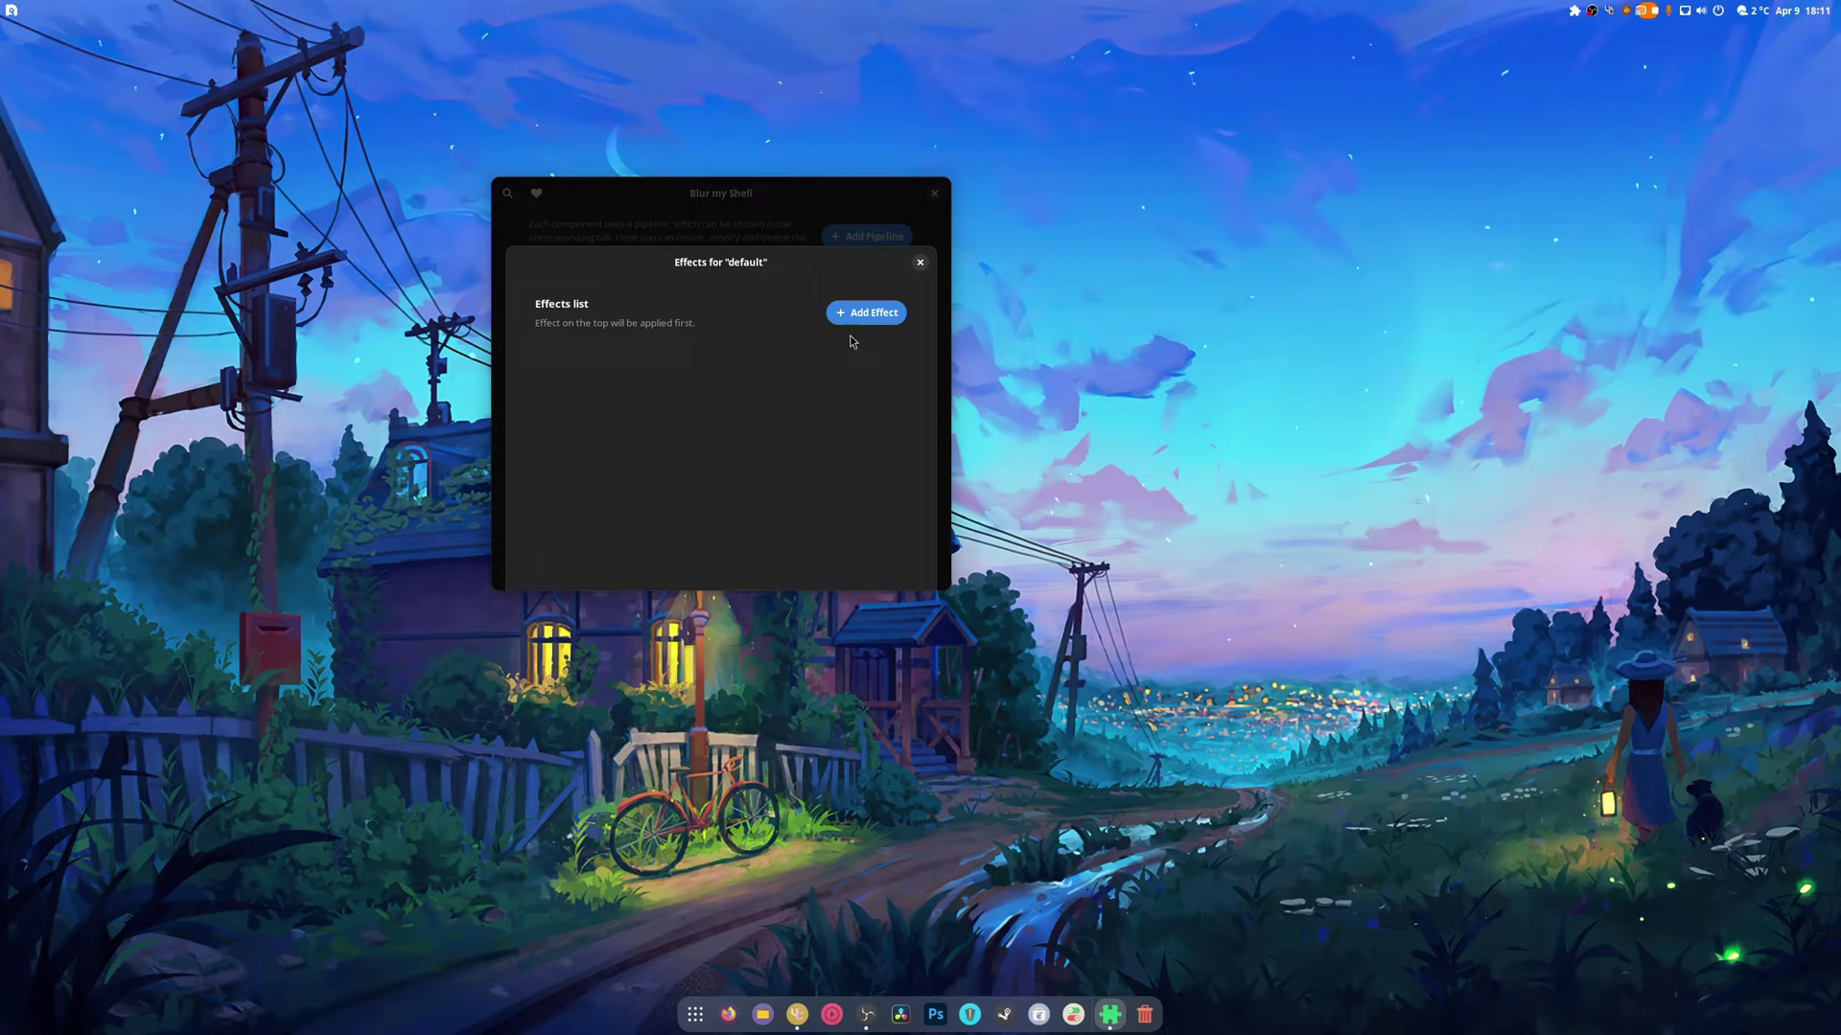
pyautogui.click(882, 316)
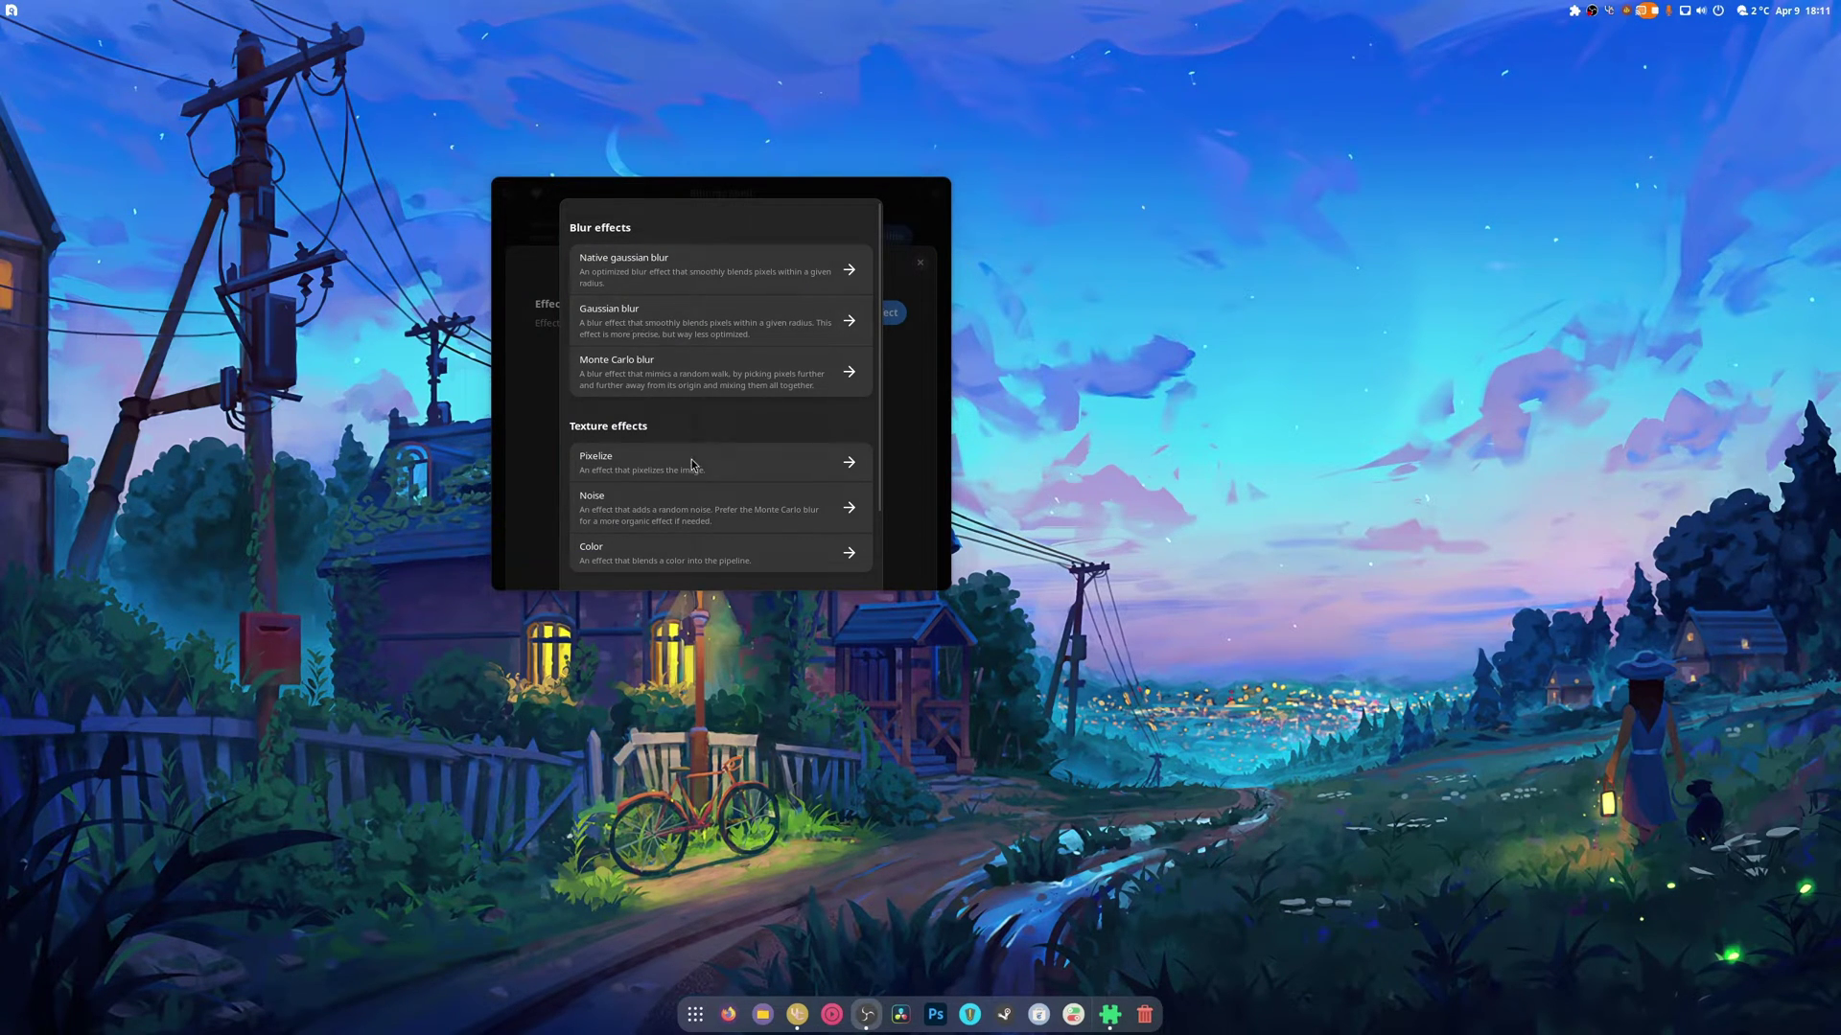
pyautogui.click(849, 462)
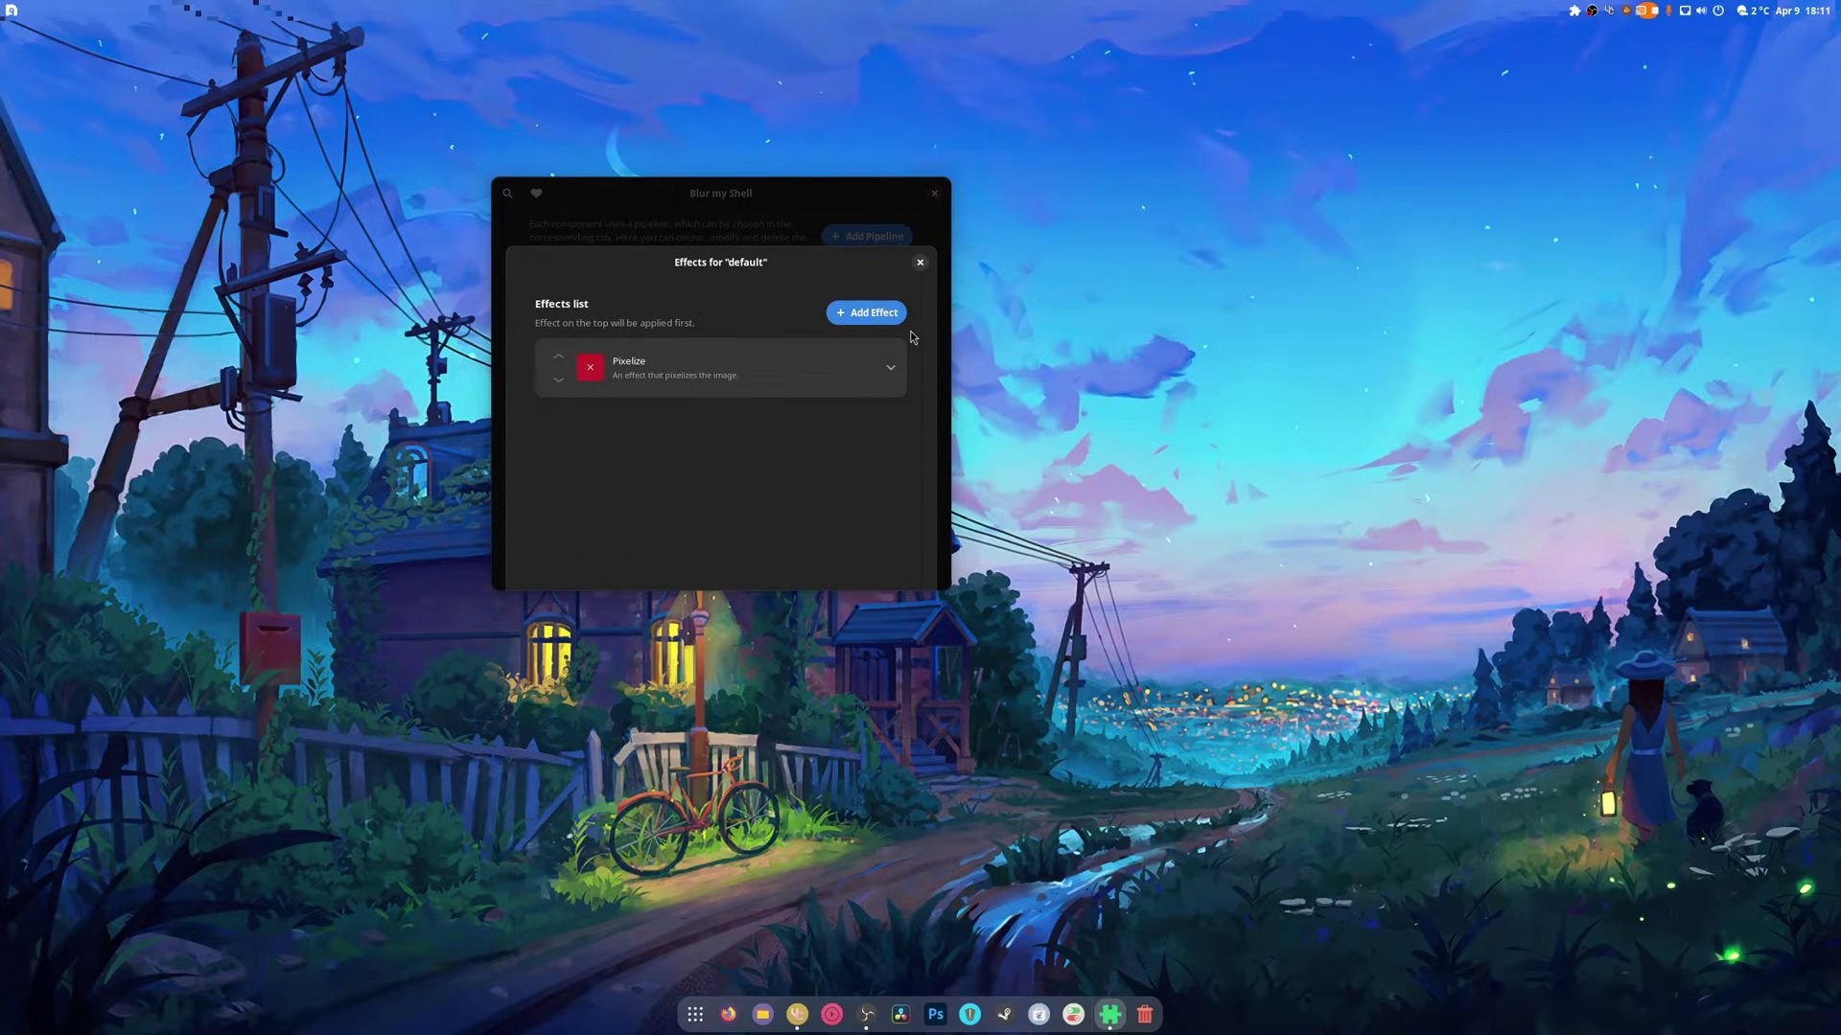
pyautogui.click(882, 374)
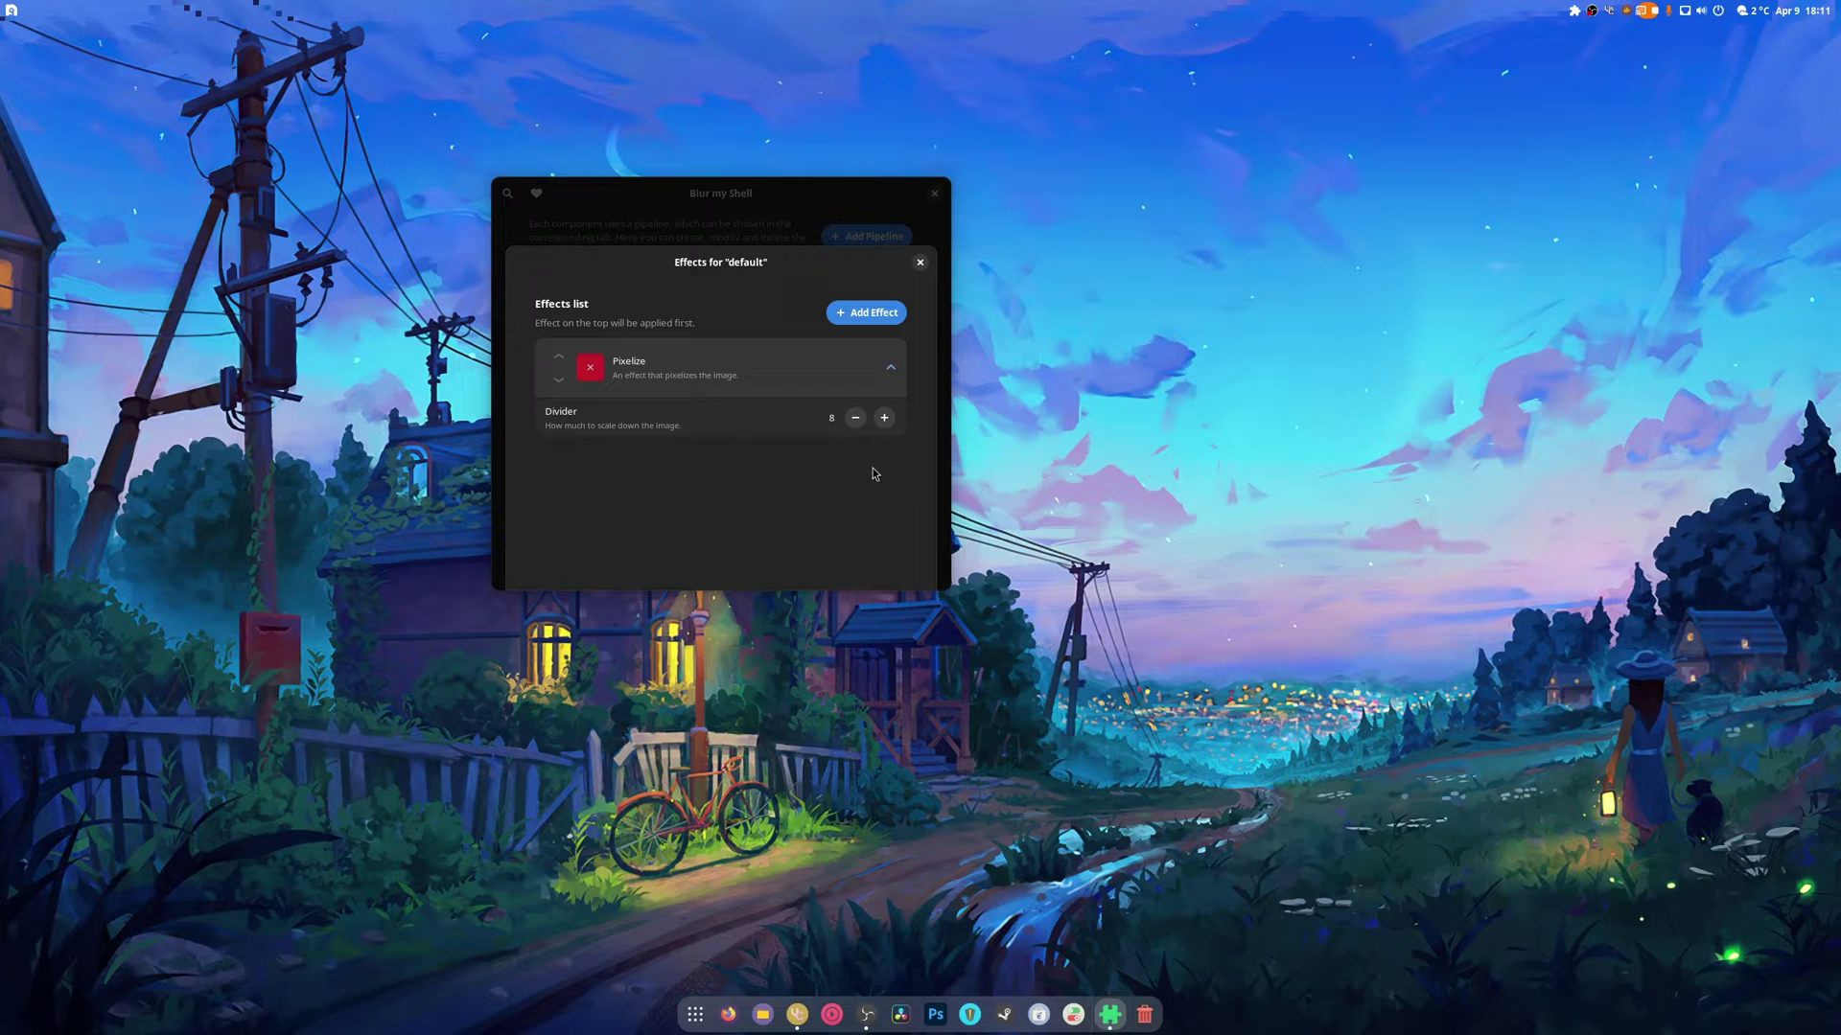
# Step the Pixelize divider up several times
pyautogui.click(884, 418)
pyautogui.click(884, 418)
pyautogui.click(884, 418)
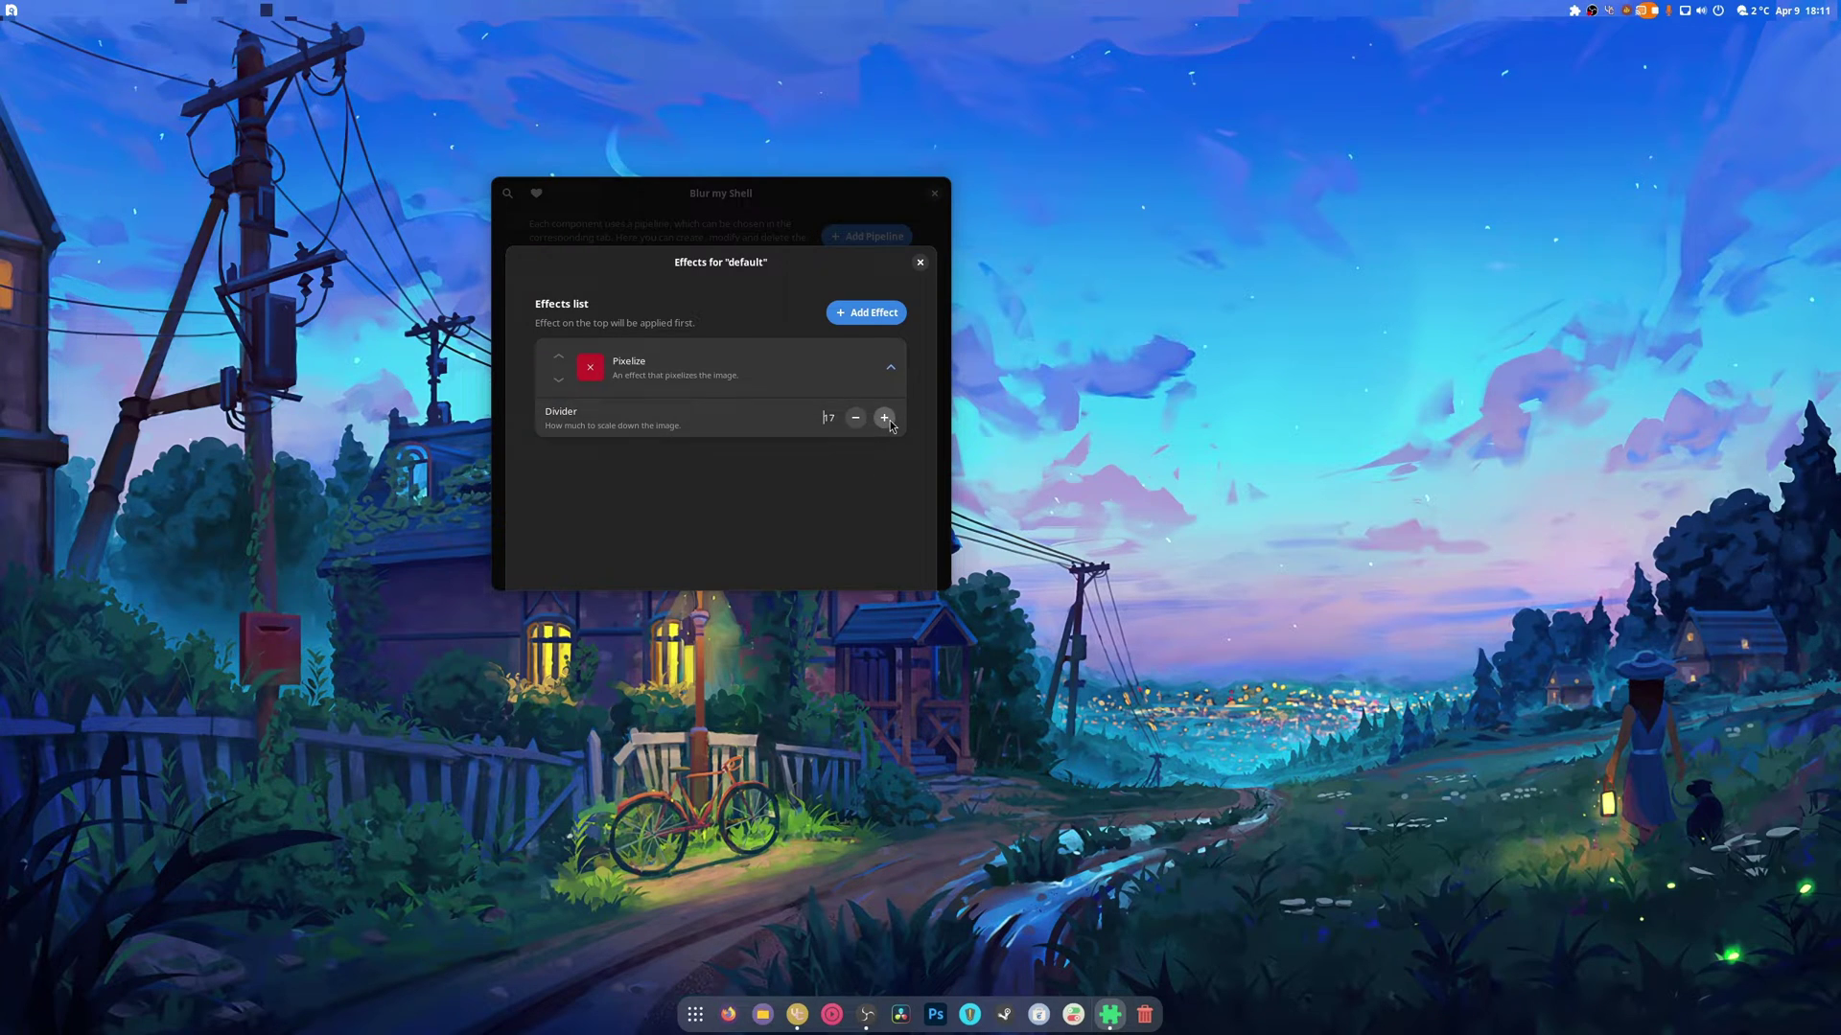
pyautogui.click(884, 418)
pyautogui.click(883, 418)
pyautogui.click(884, 418)
pyautogui.click(883, 418)
pyautogui.click(884, 418)
pyautogui.click(884, 418)
pyautogui.click(884, 418)
pyautogui.click(883, 418)
# Set the divider to 1, raise it to 5, and preview the pixelation in the app grid
pyautogui.click(860, 430)
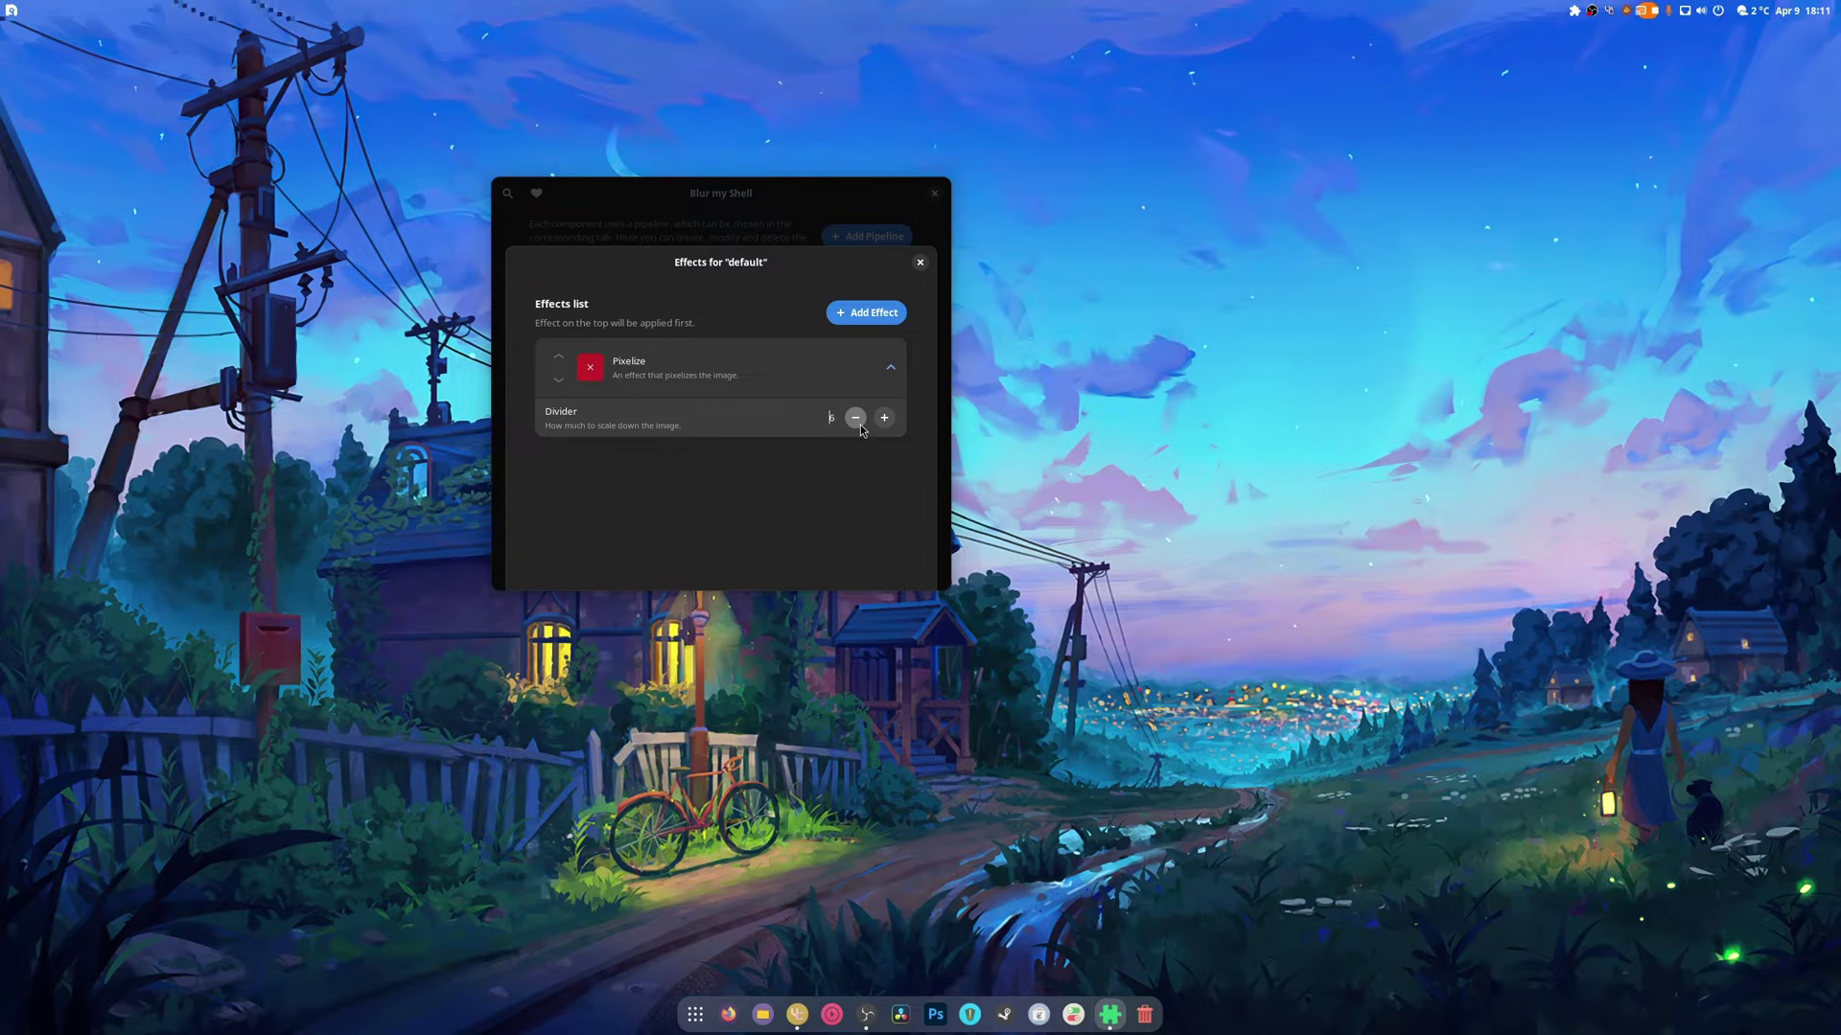
pyautogui.click(884, 418)
pyautogui.click(883, 418)
pyautogui.click(884, 418)
pyautogui.click(884, 418)
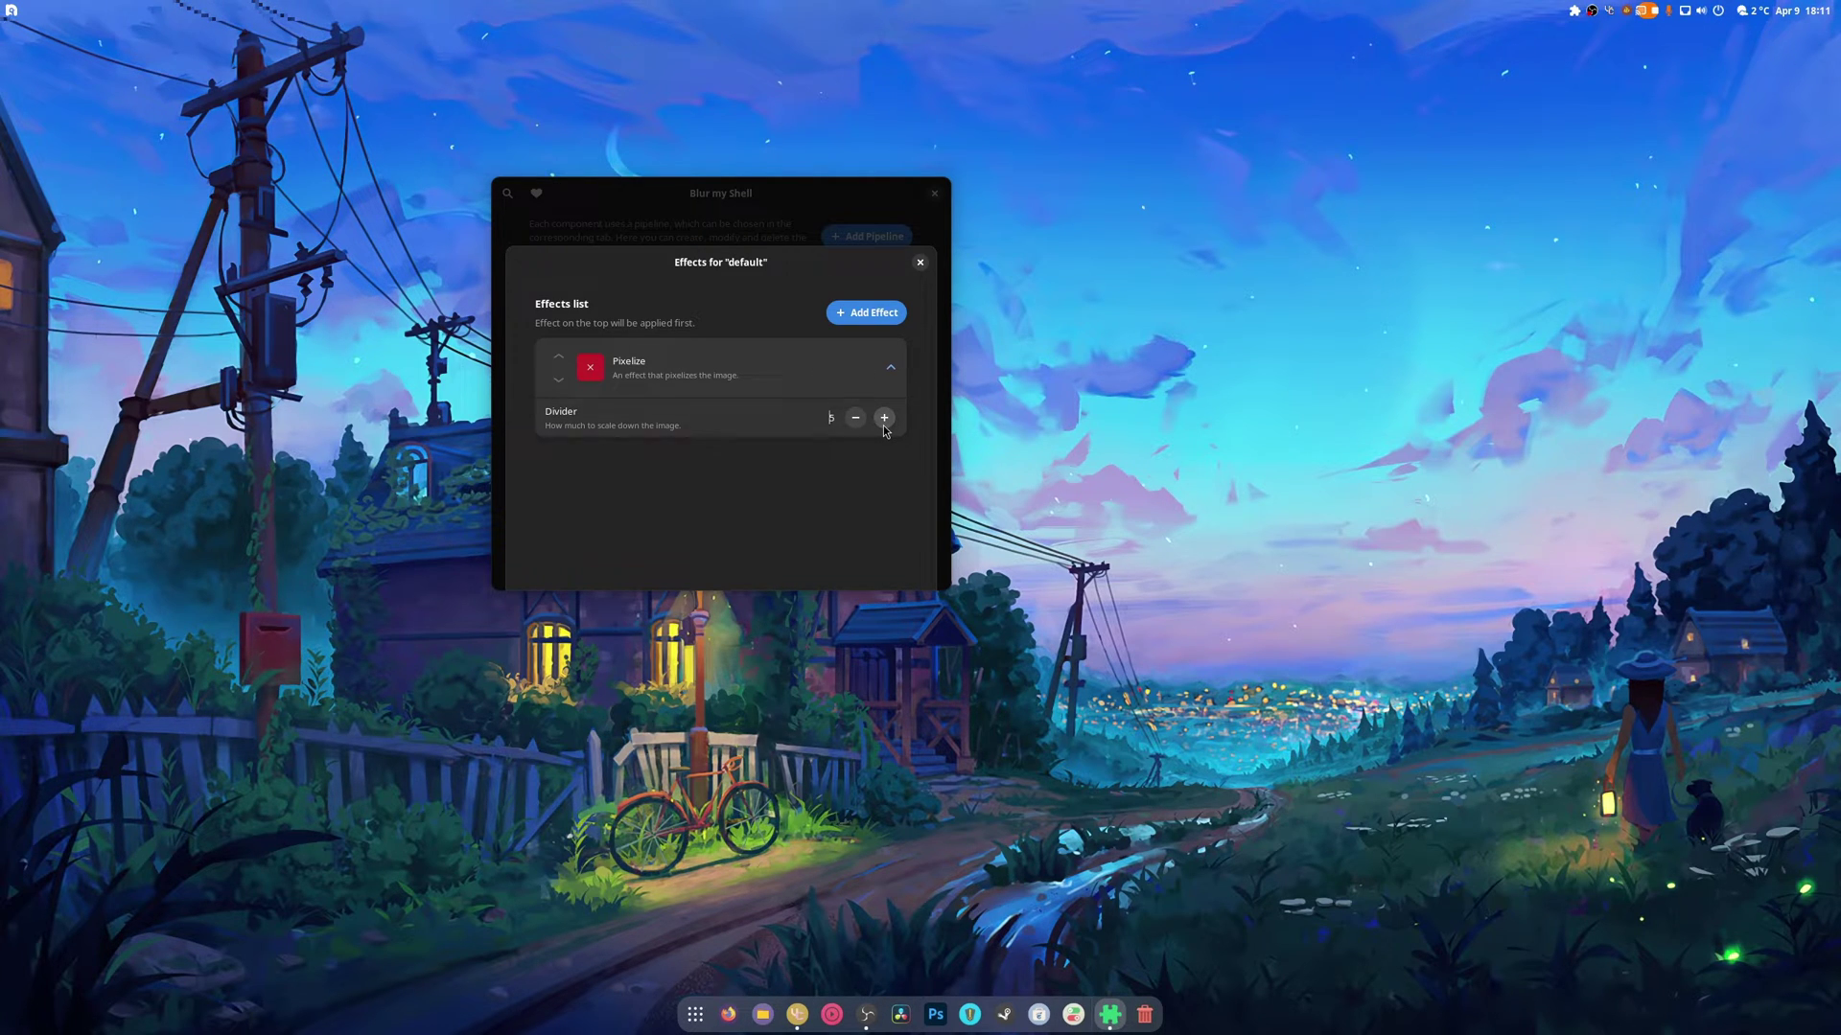
pyautogui.click(696, 1018)
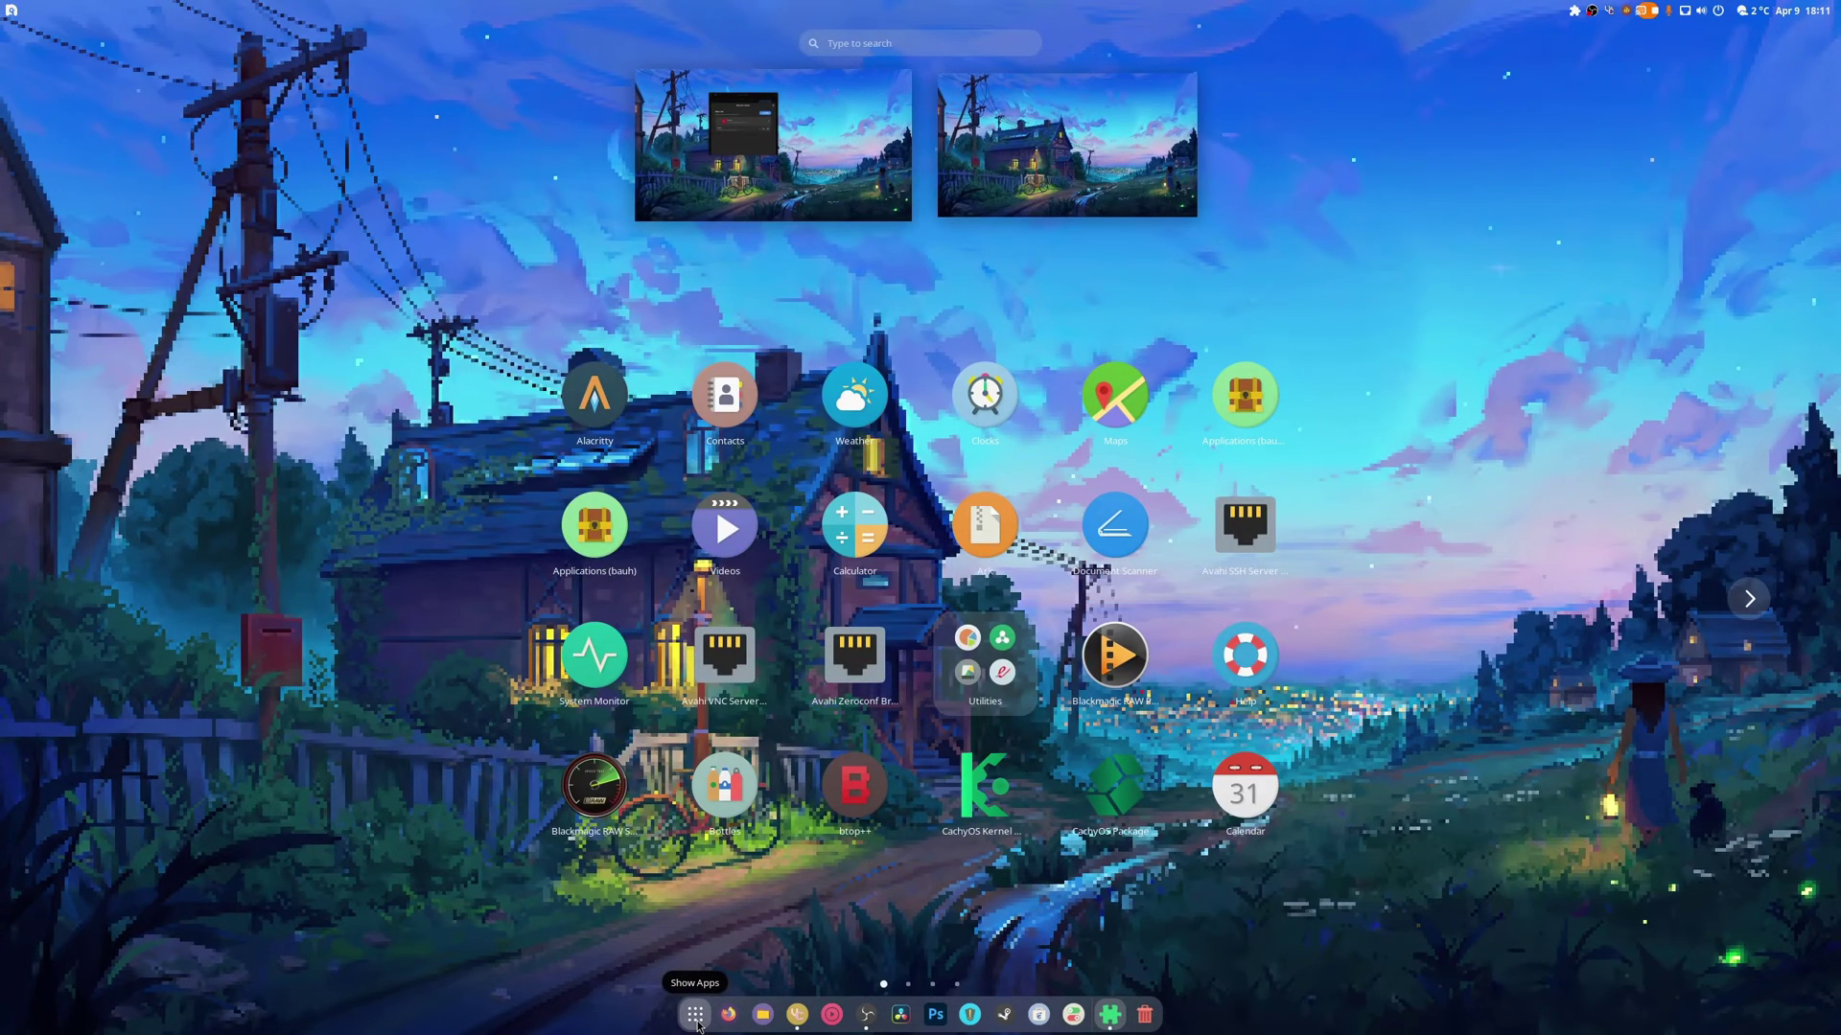
pyautogui.click(696, 1018)
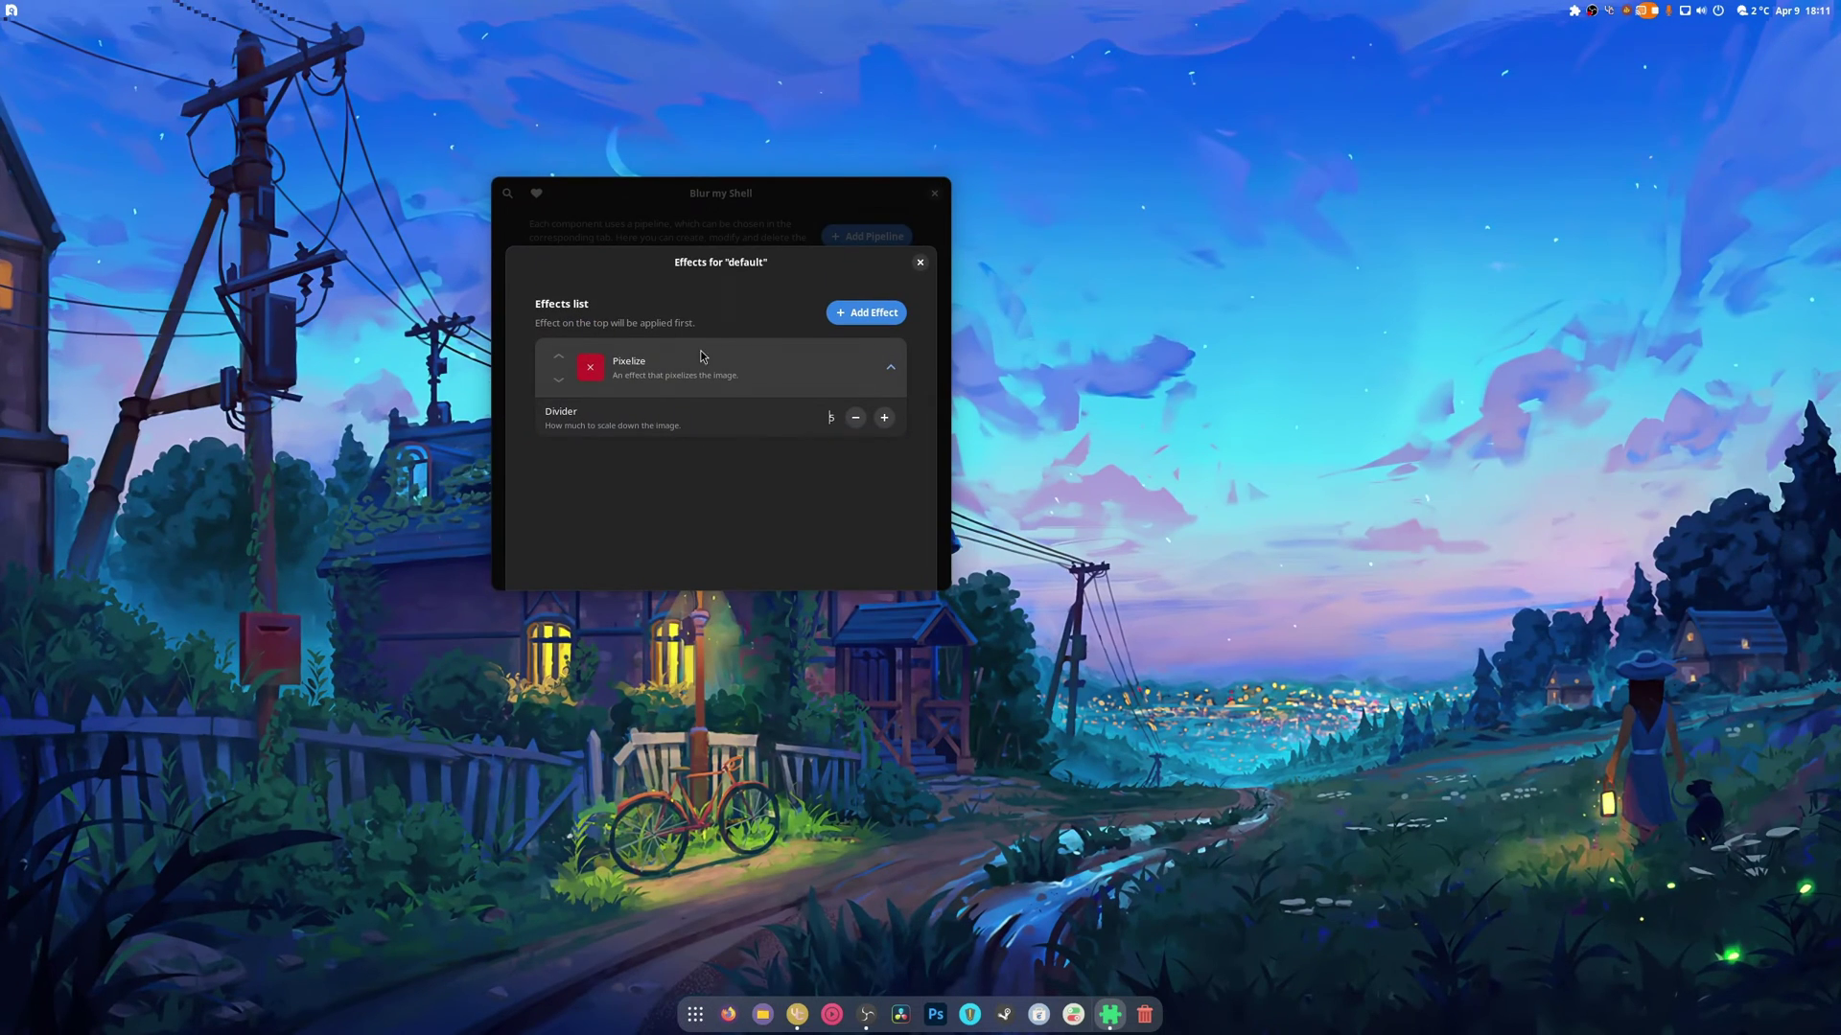
# Remove Pixelize and add a Corner effect to the default pipeline
pyautogui.click(596, 376)
pyautogui.click(865, 313)
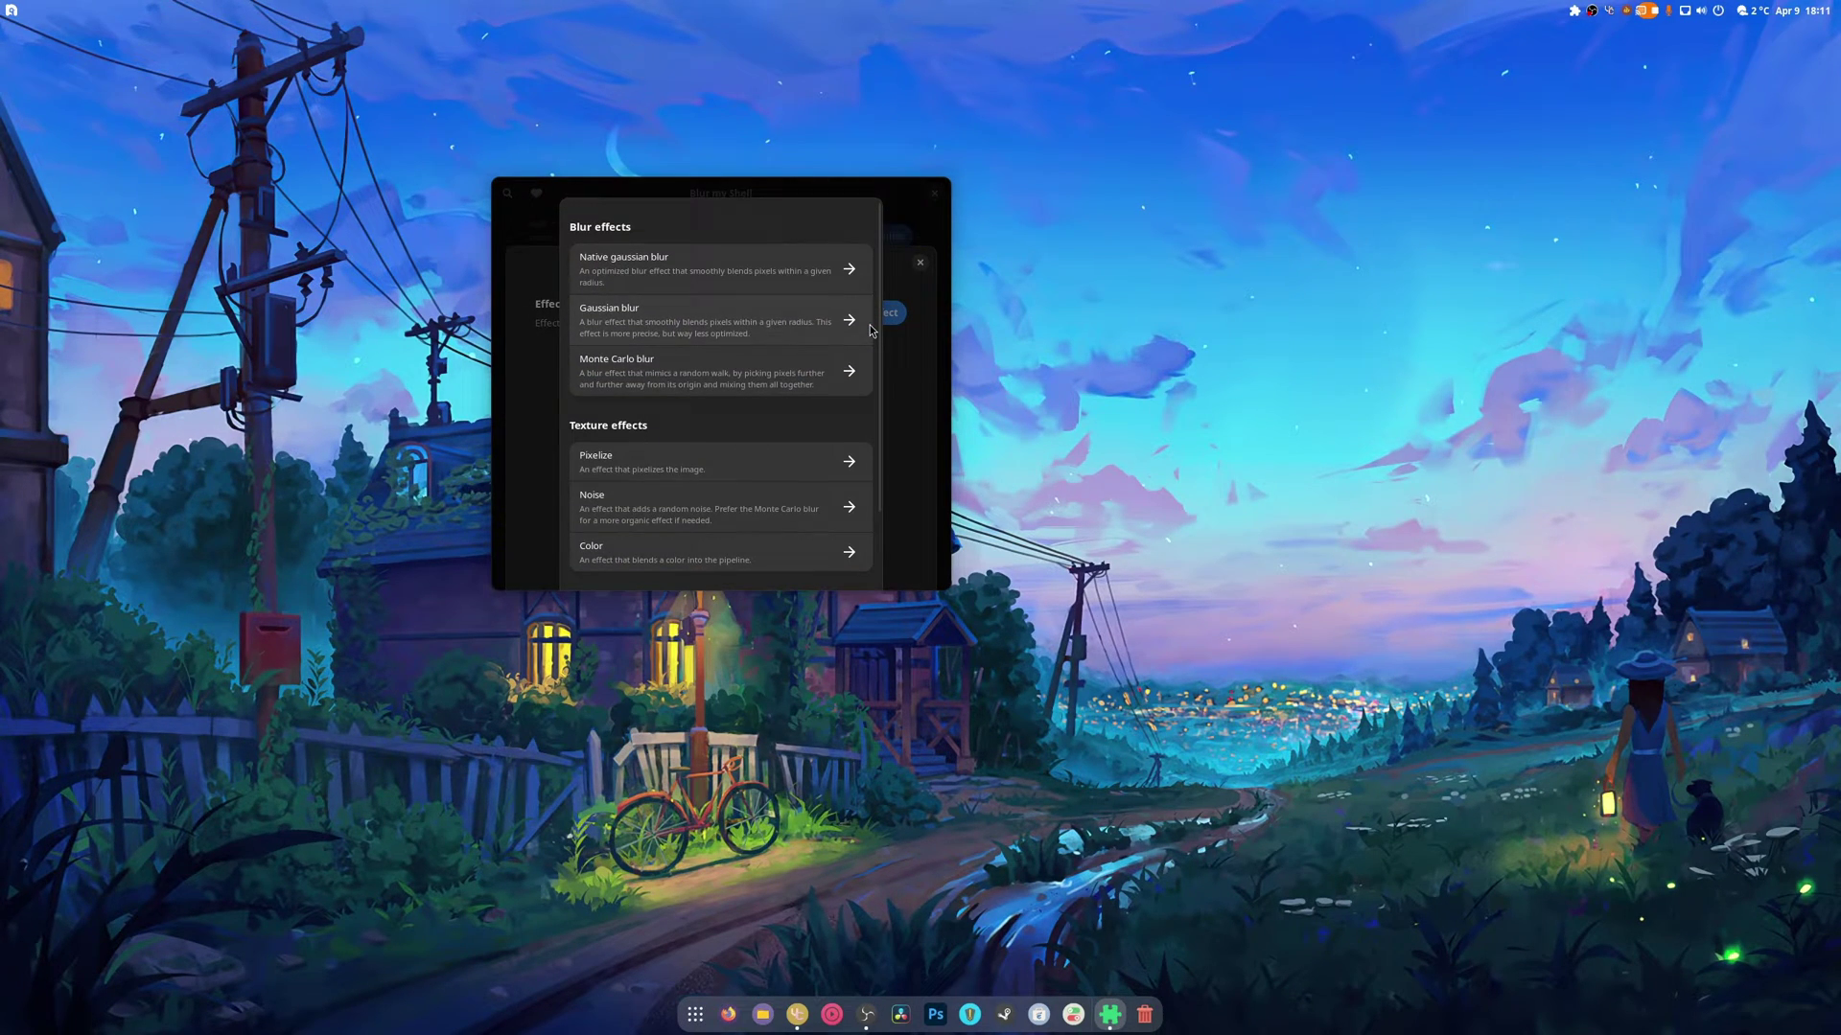
pyautogui.scroll(-2, 704, 527)
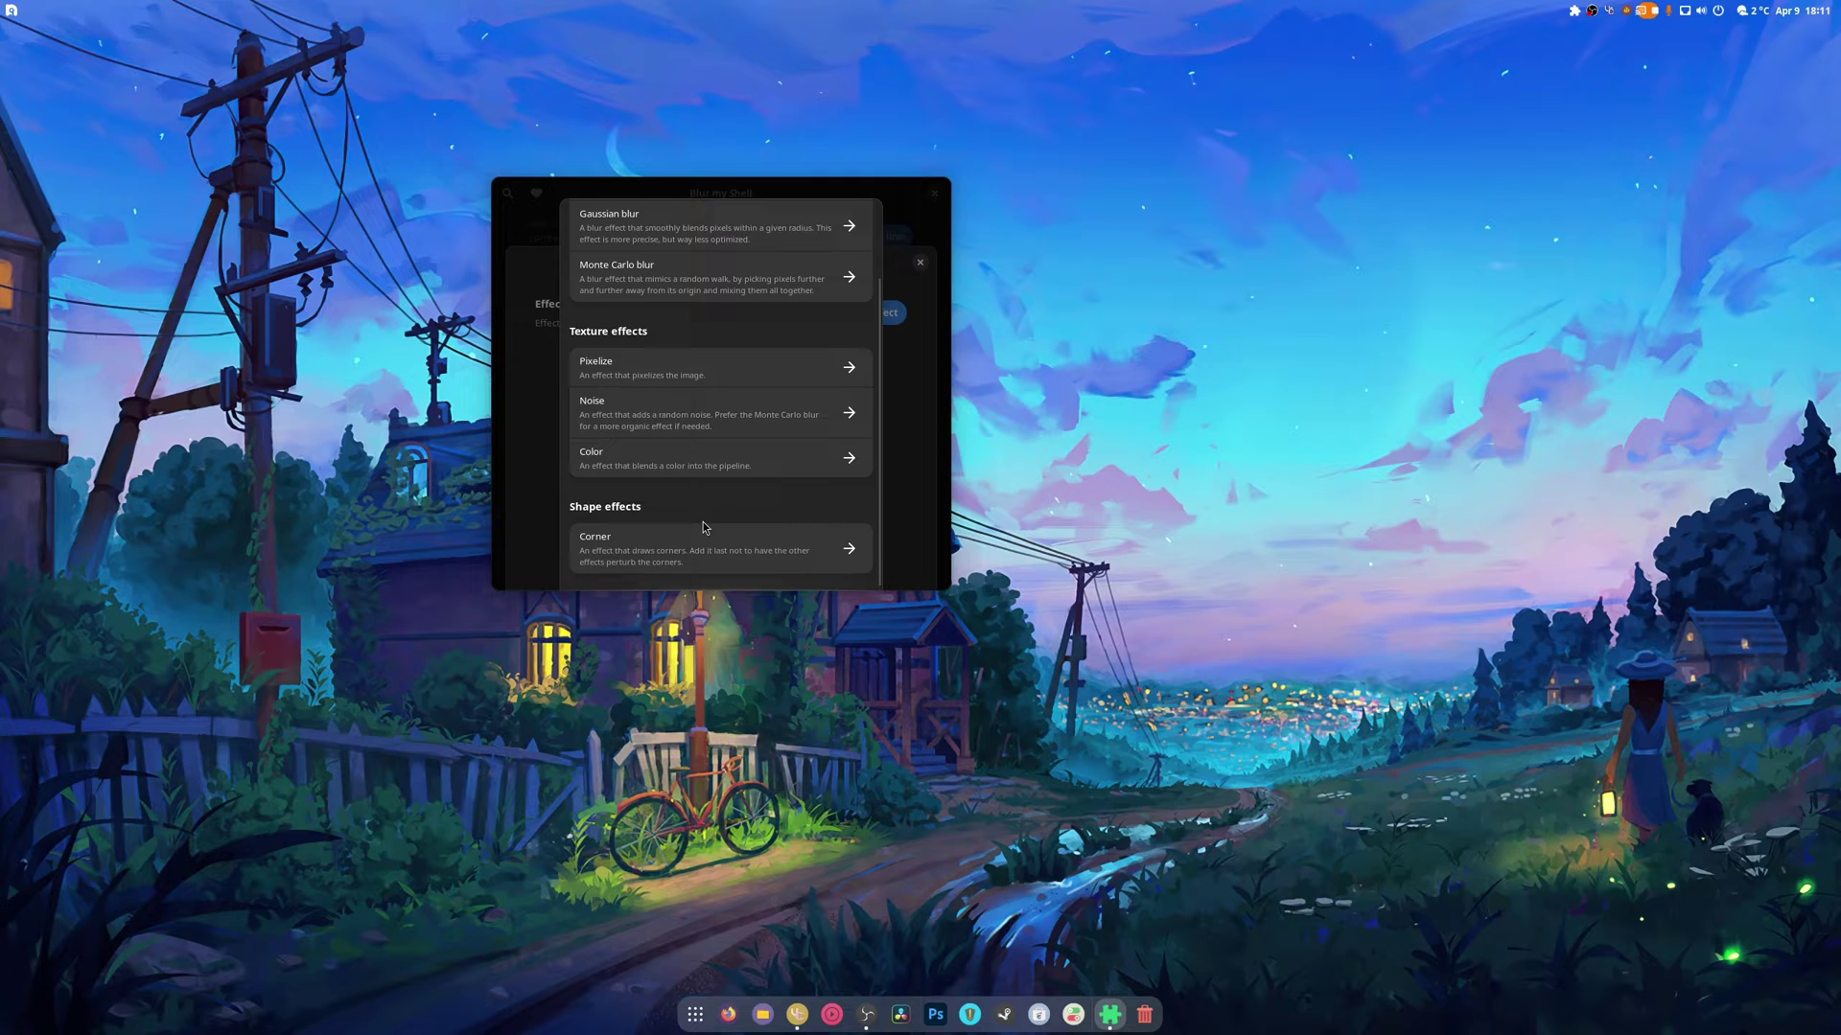
pyautogui.scroll(2, 705, 527)
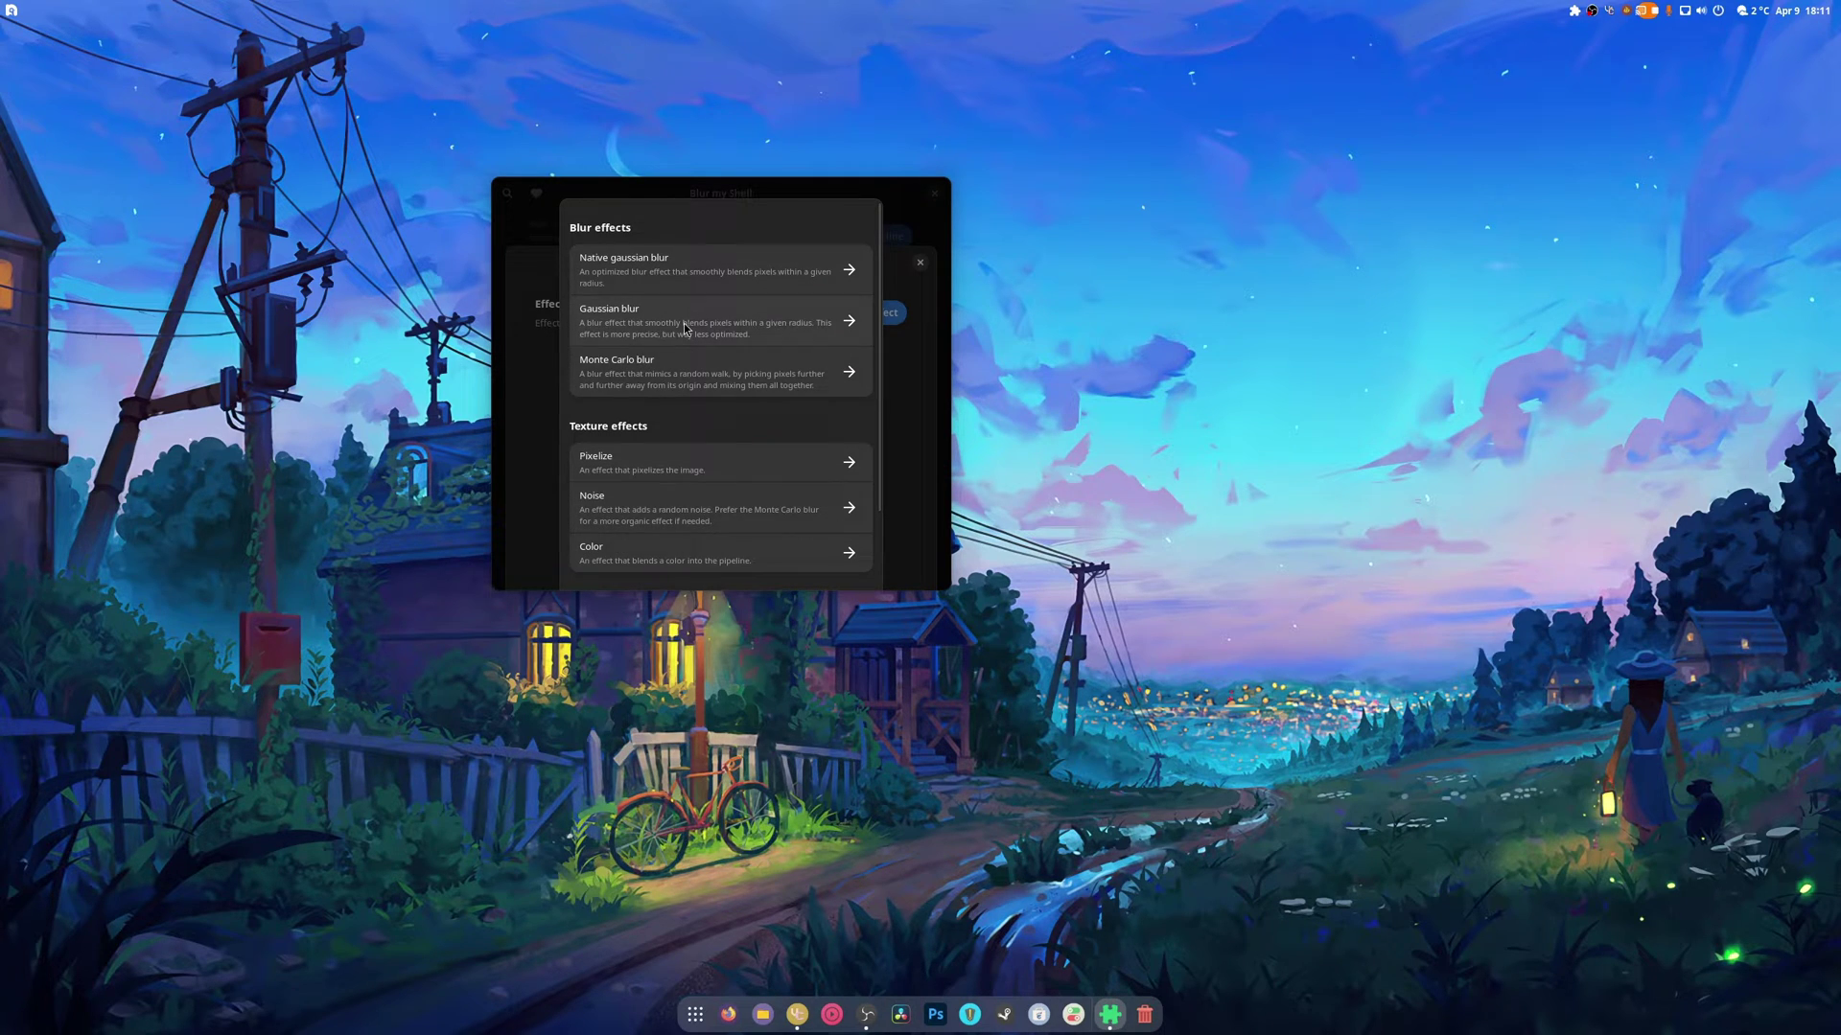
pyautogui.scroll(-2, 687, 336)
pyautogui.click(658, 561)
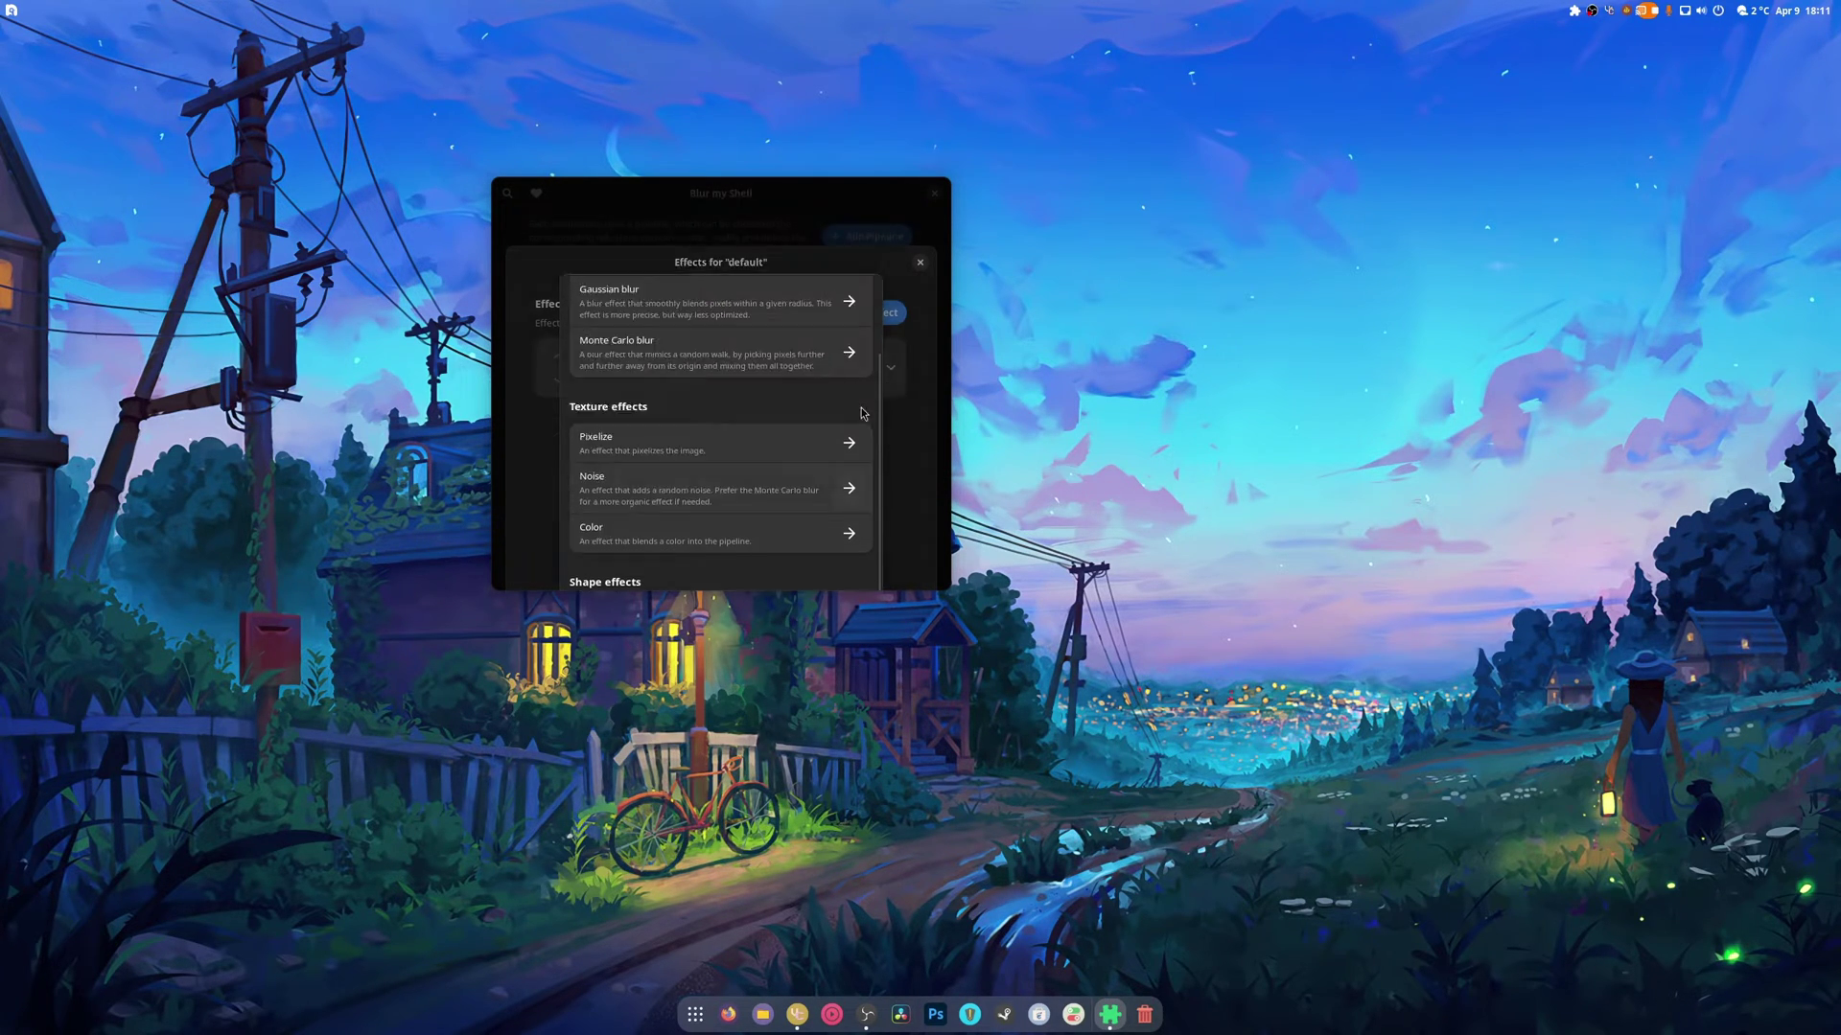
# Add Native gaussian blur and move Corner below it
pyautogui.click(863, 312)
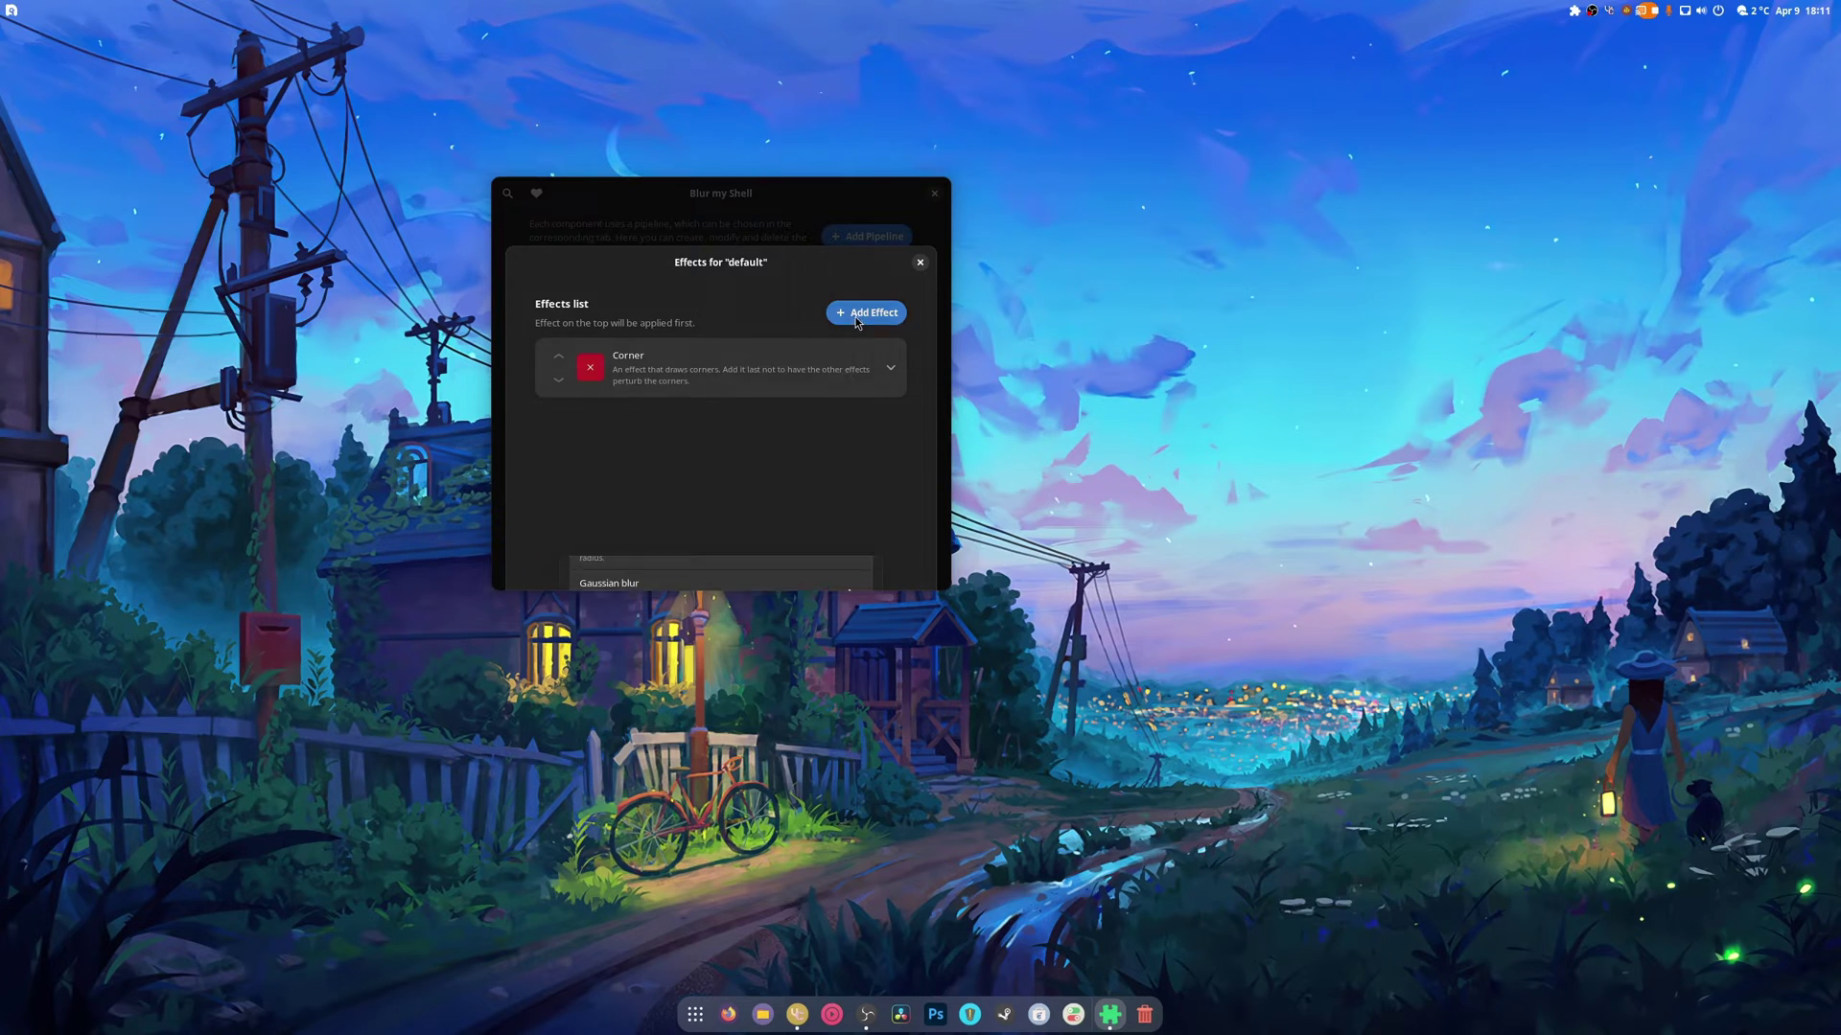
pyautogui.click(641, 216)
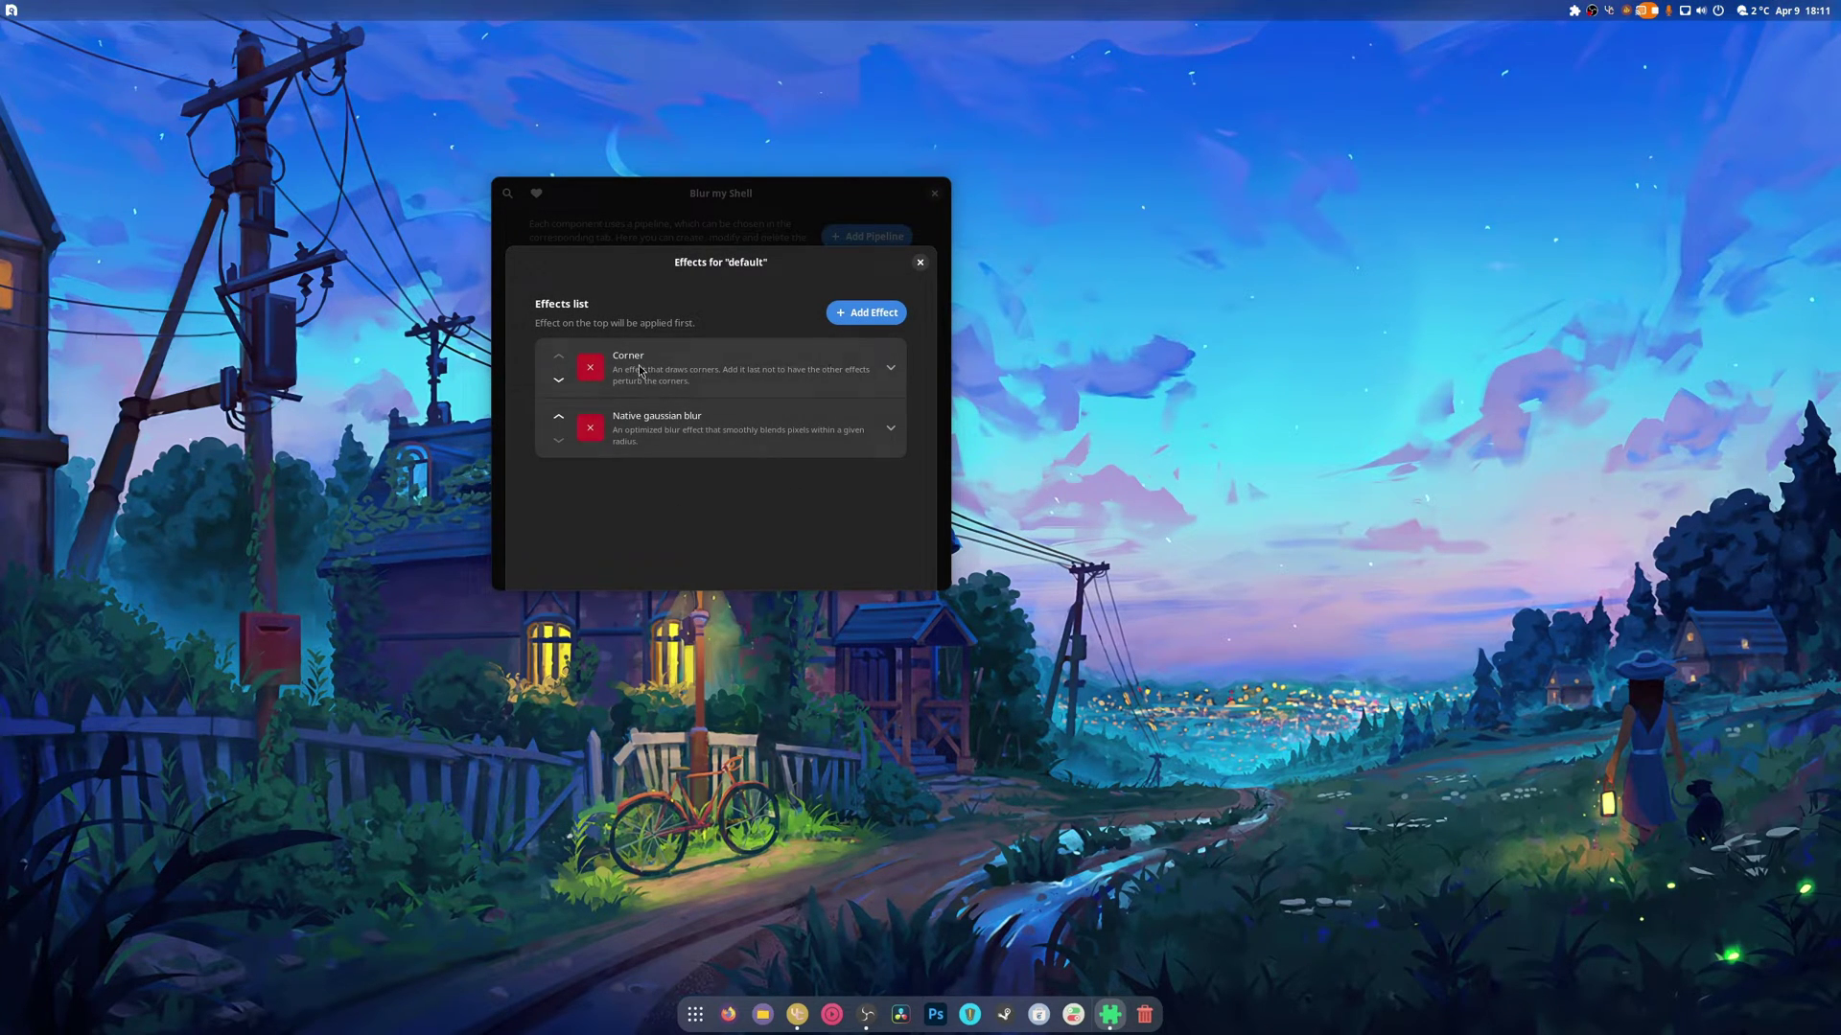
pyautogui.click(559, 380)
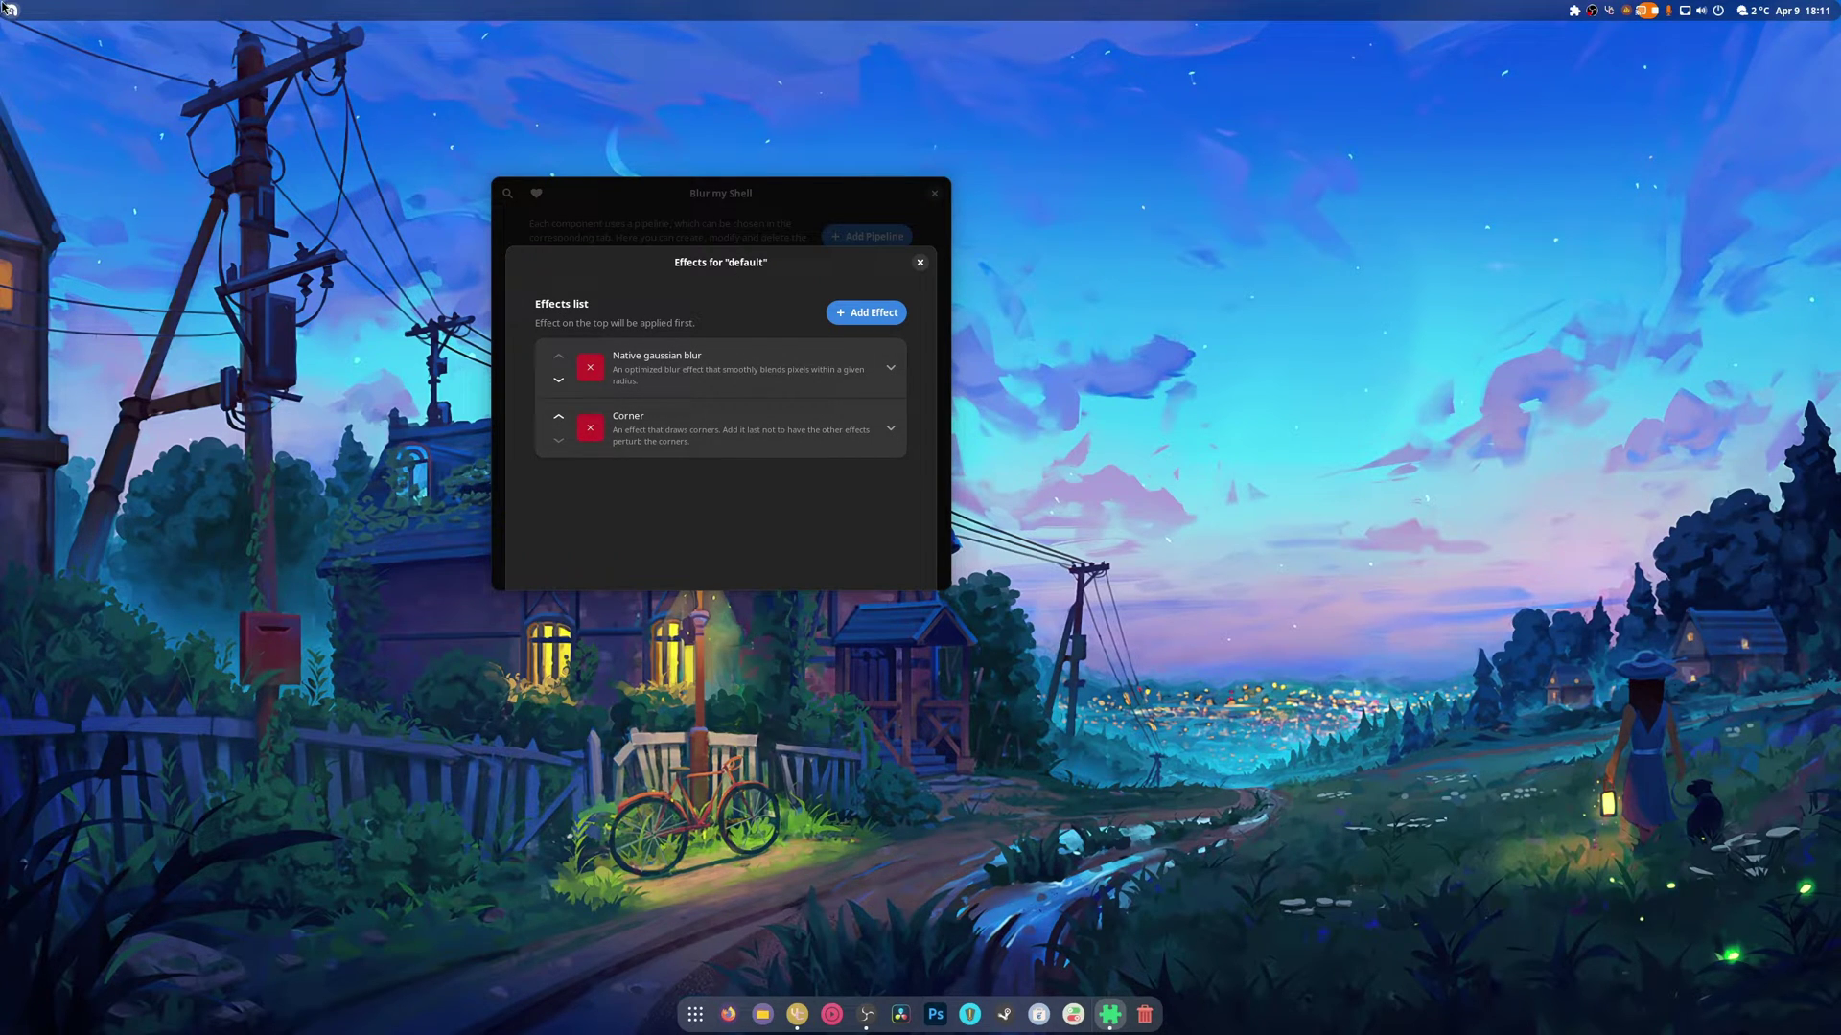
# Raise the Corner radius two steps and toggle top and bottom corner rounding off and back on
pyautogui.click(901, 433)
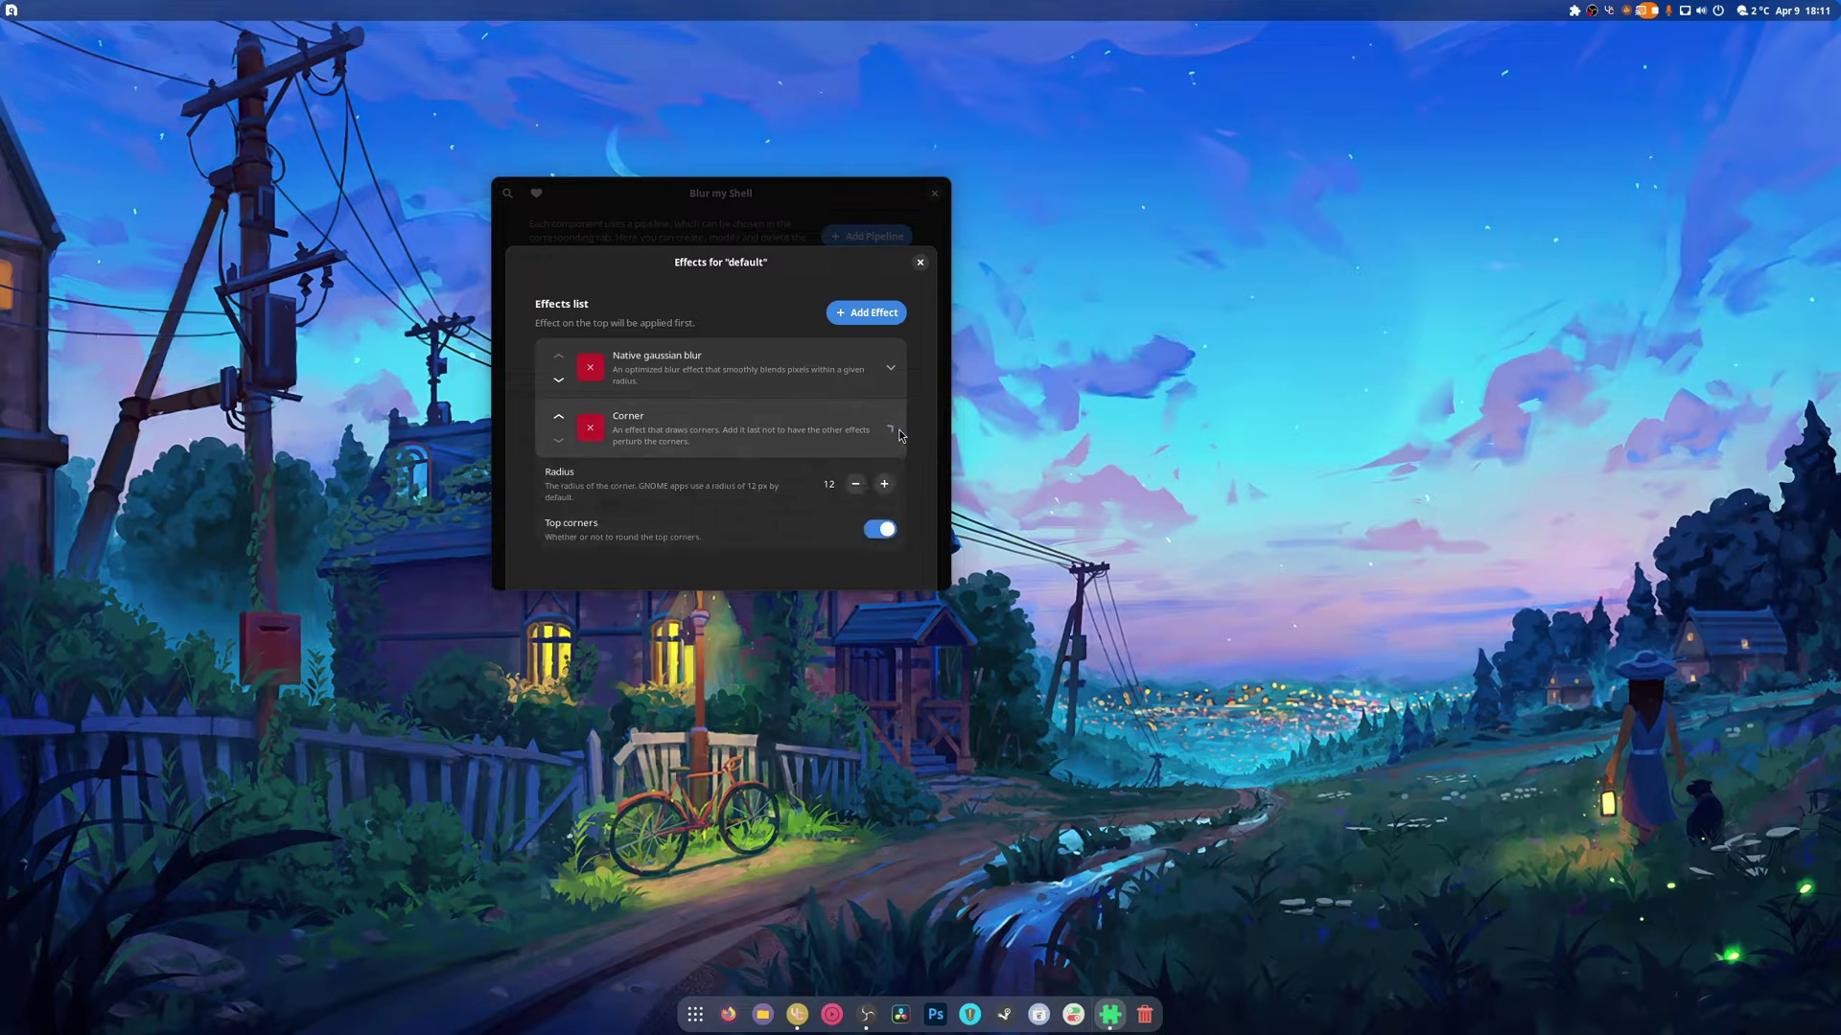
pyautogui.click(884, 484)
pyautogui.click(884, 484)
pyautogui.click(884, 484)
pyautogui.click(884, 484)
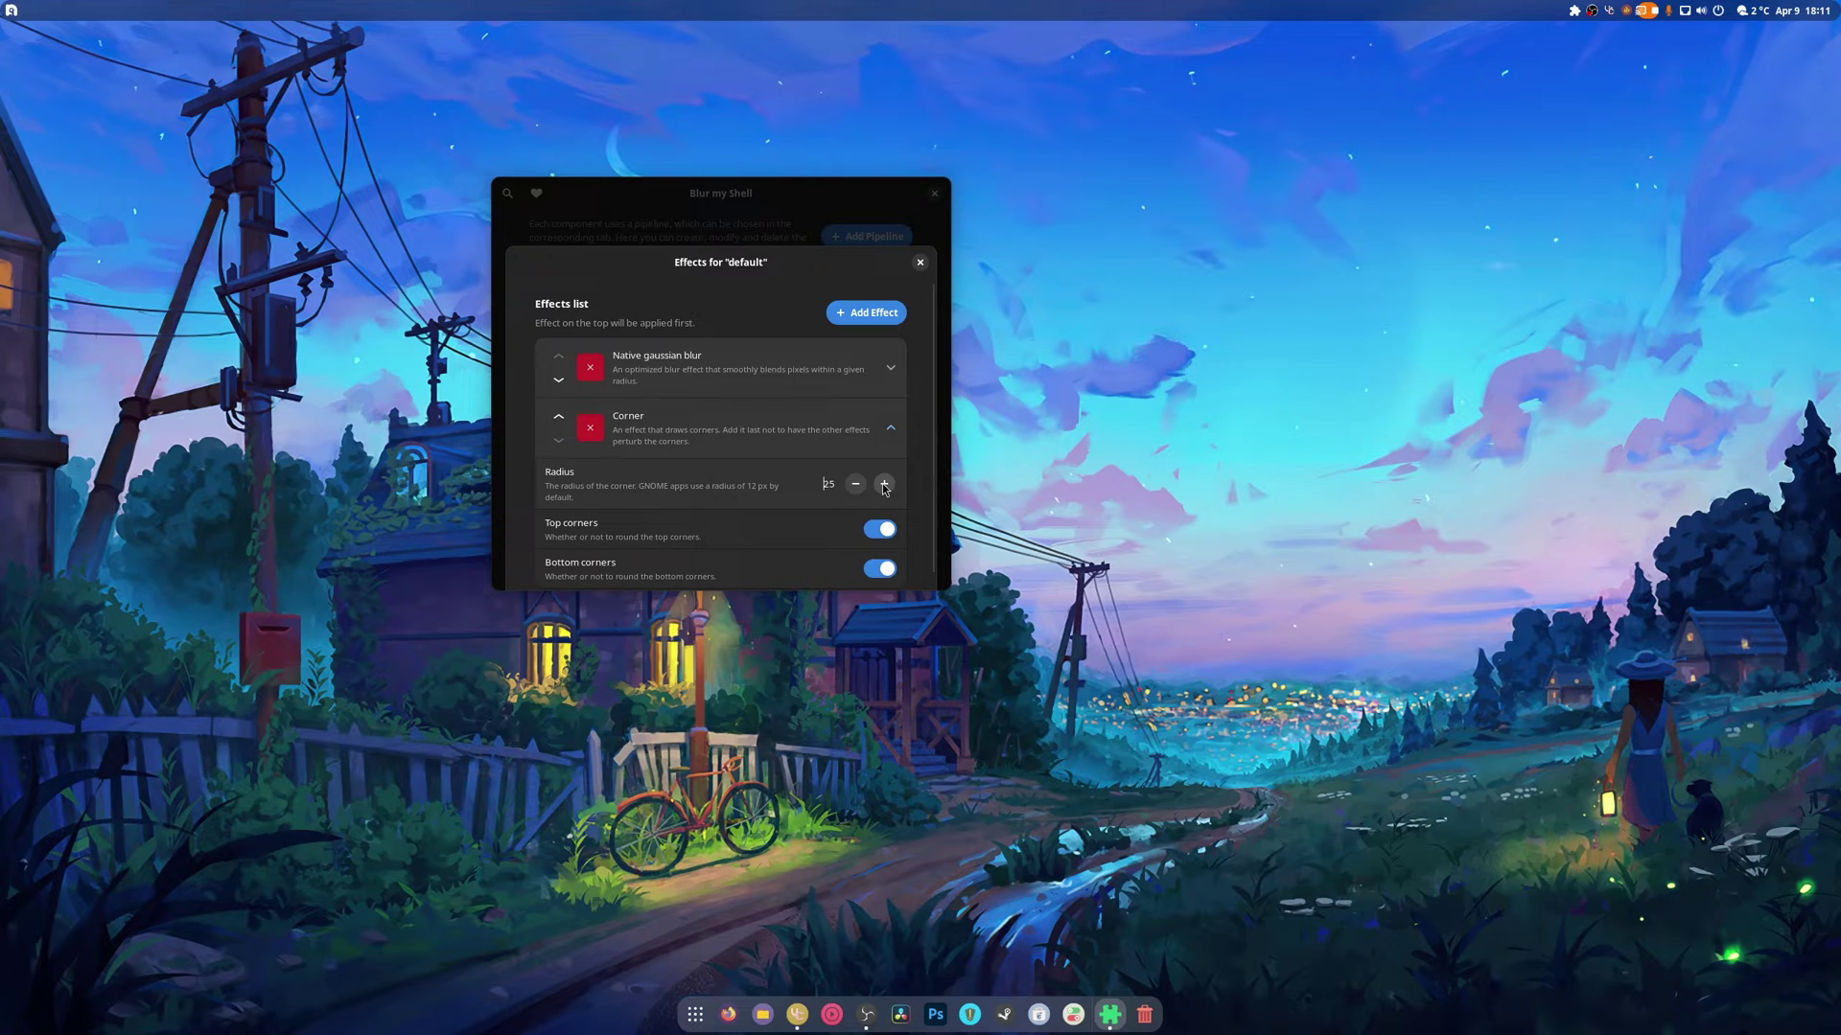
pyautogui.scroll(-1, 767, 559)
pyautogui.click(880, 514)
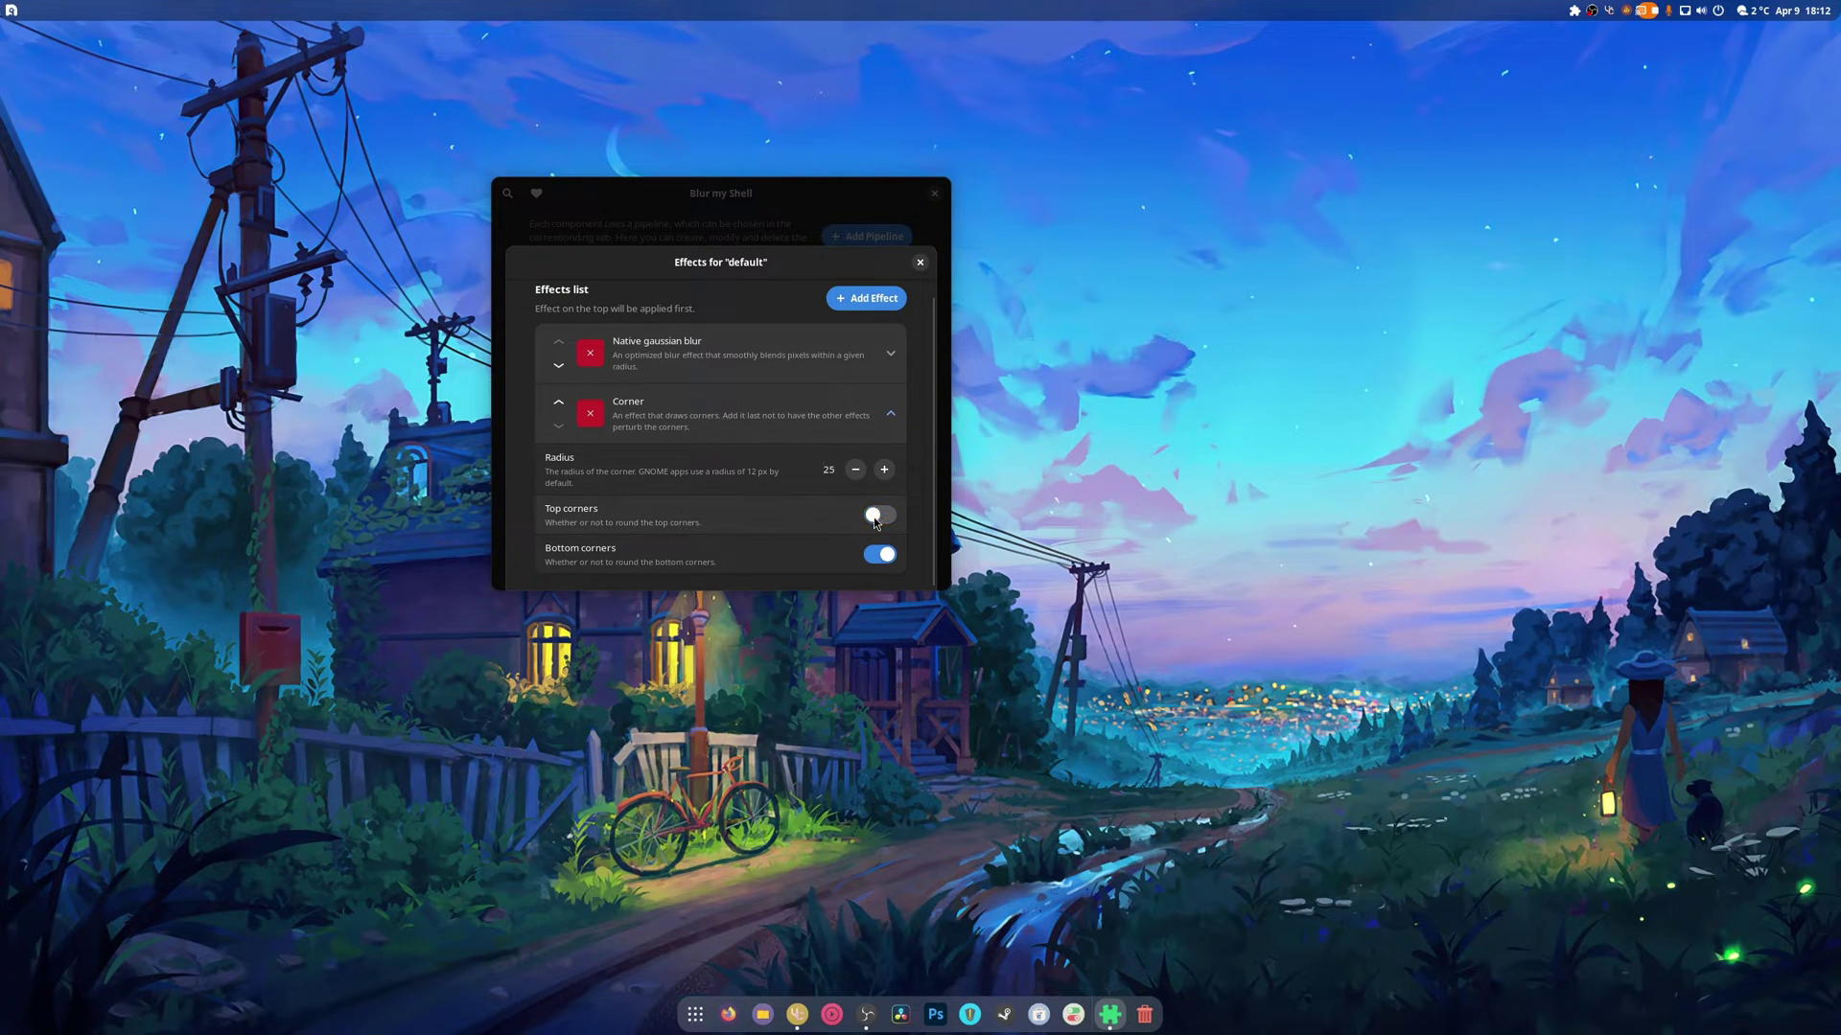
pyautogui.click(880, 515)
pyautogui.click(881, 553)
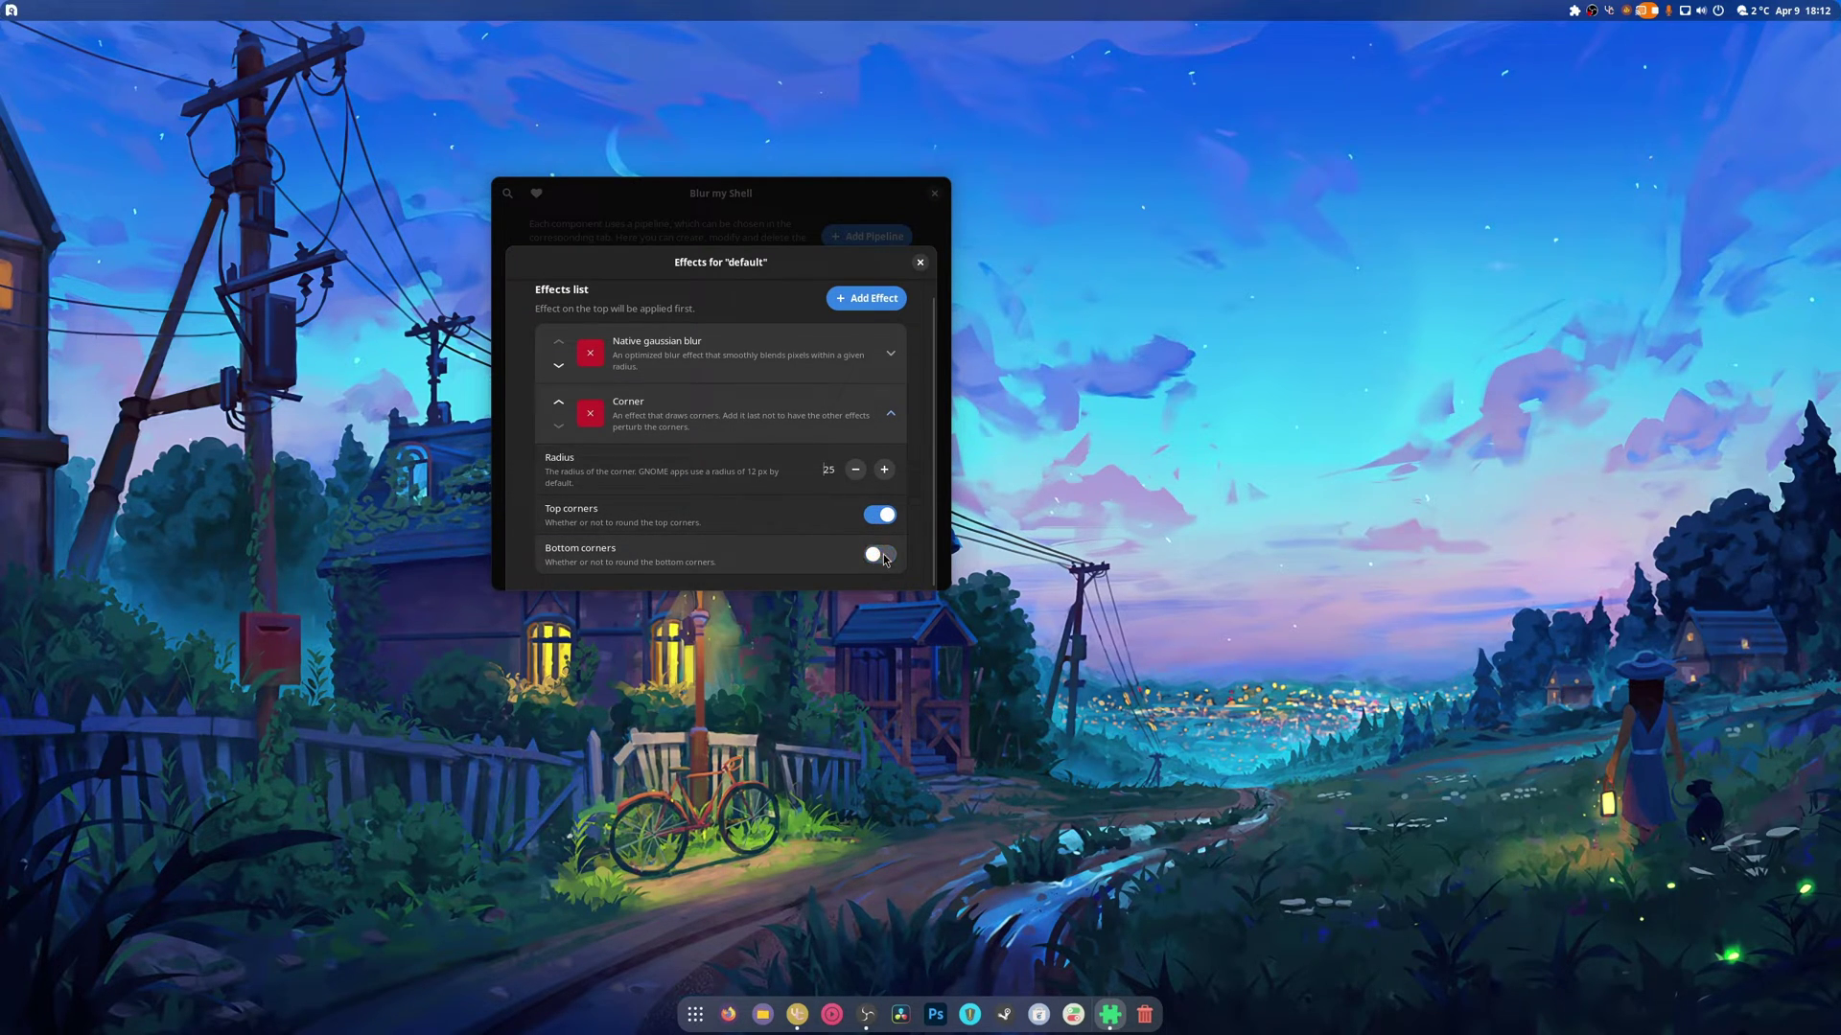
pyautogui.click(880, 553)
pyautogui.click(879, 518)
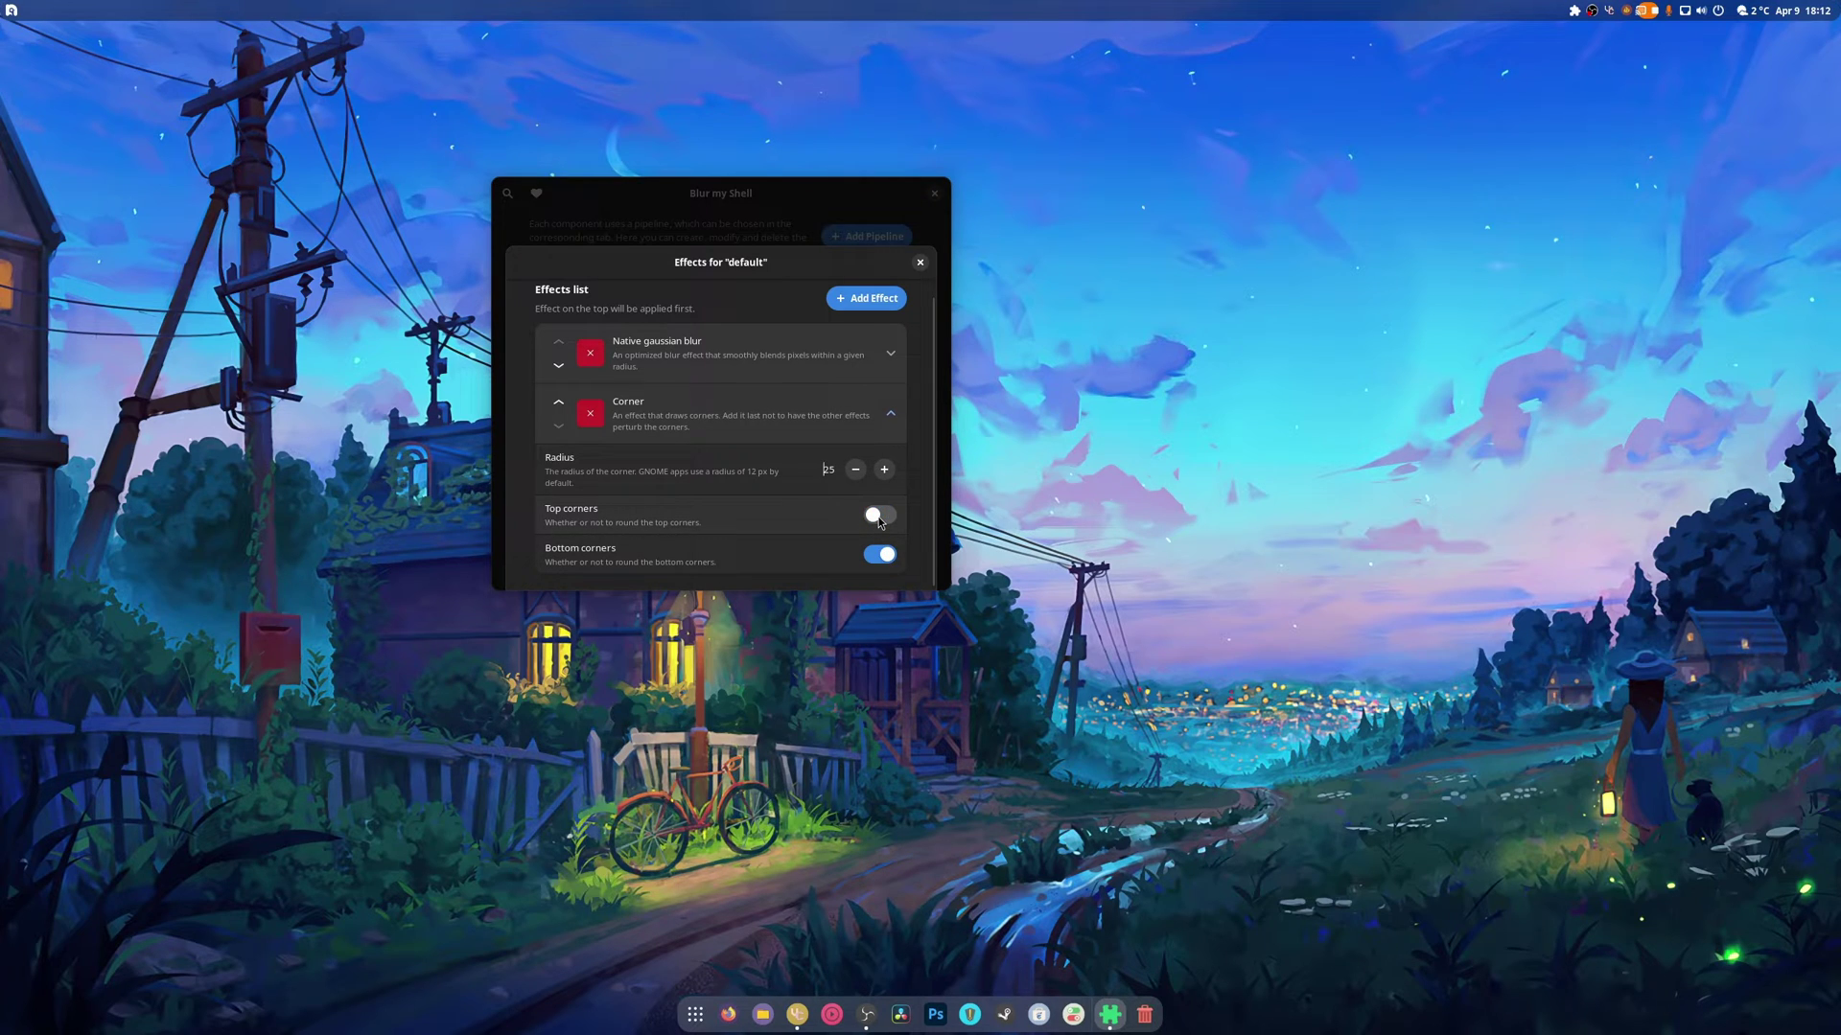
pyautogui.click(880, 518)
pyautogui.click(880, 554)
pyautogui.click(880, 554)
# Set Native gaussian blur to radius 94 and brightness 0.74, then delete Corner and close the list
pyautogui.click(848, 365)
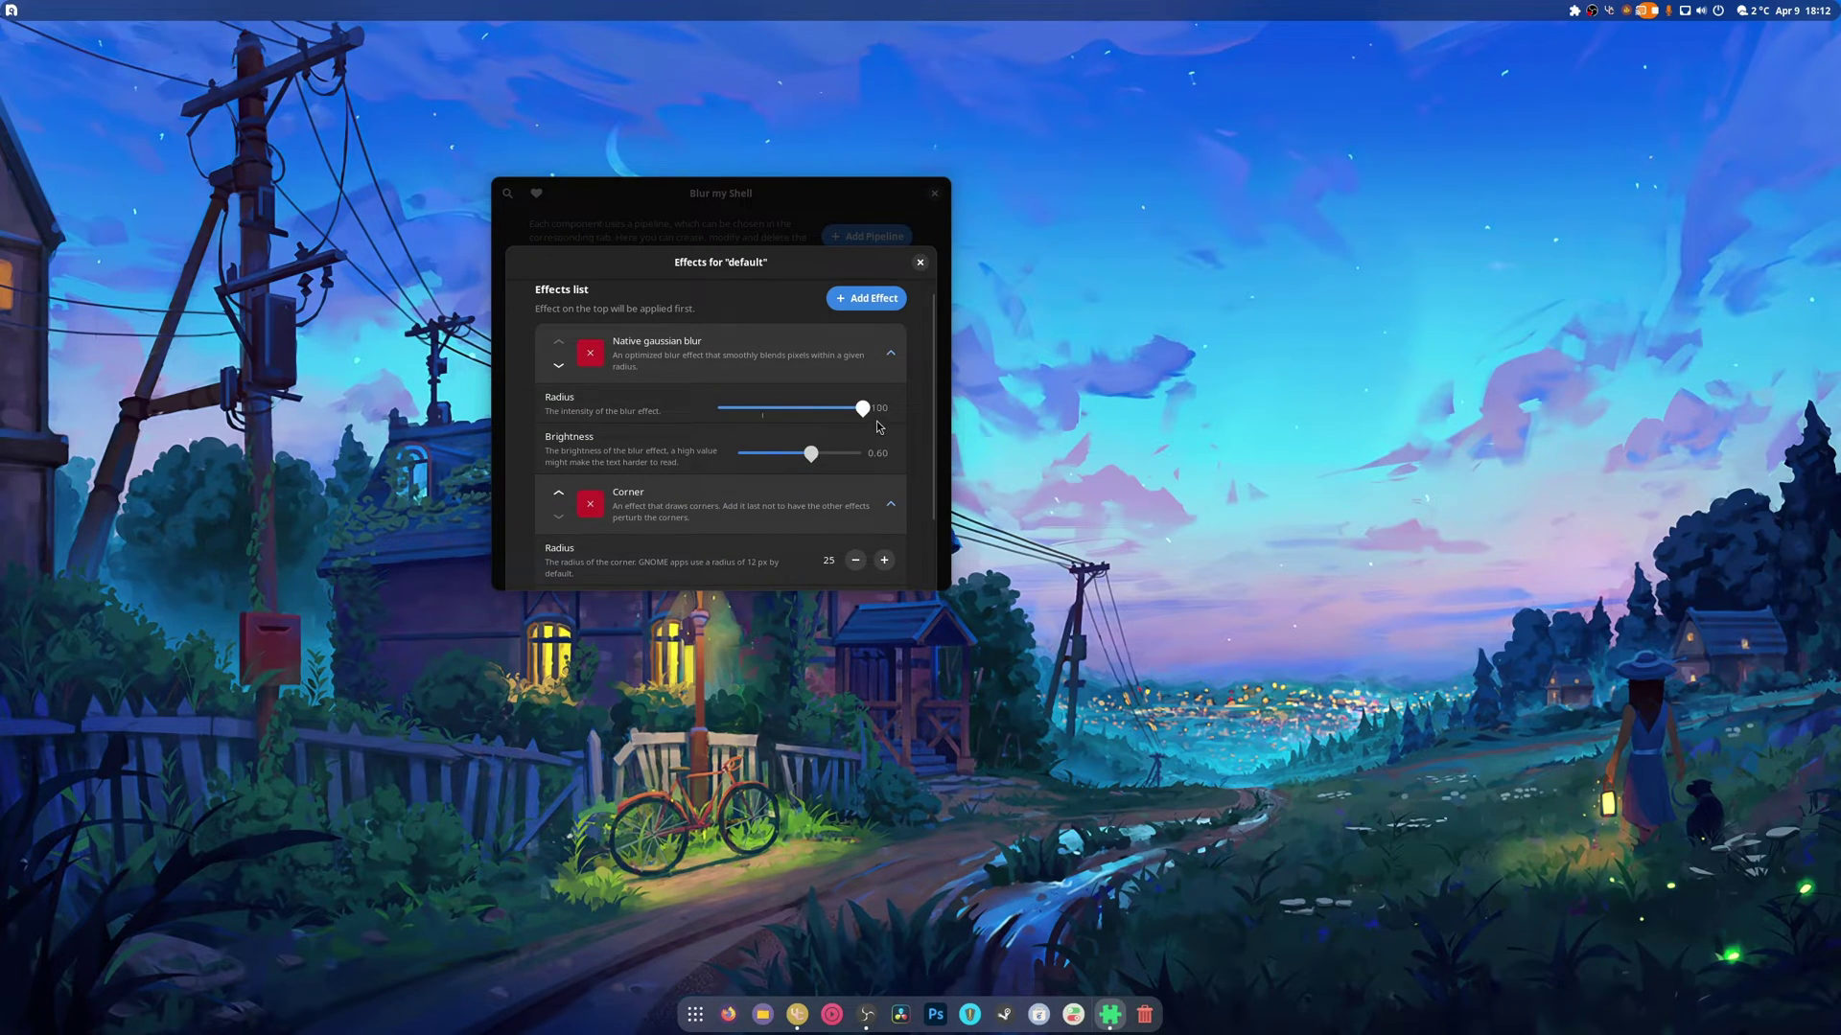
pyautogui.moveTo(877, 421); pyautogui.dragTo(824, 466)
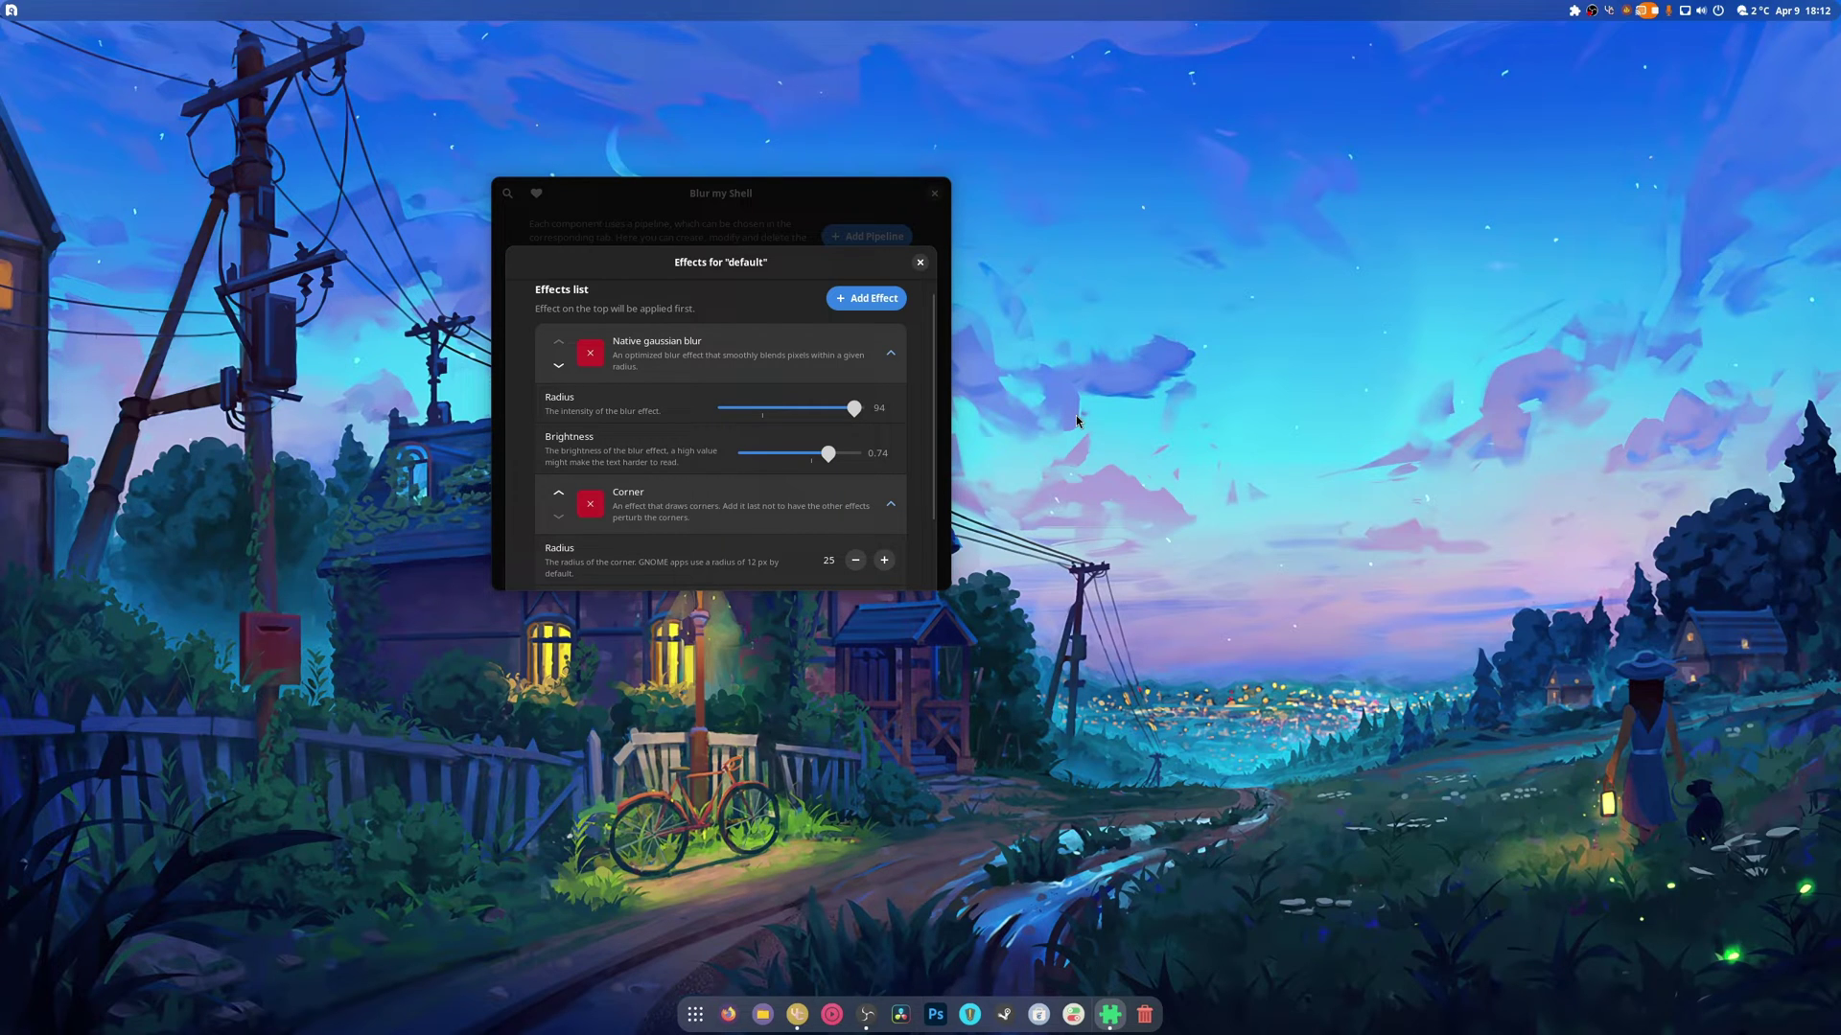
pyautogui.scroll(-2, 735, 398)
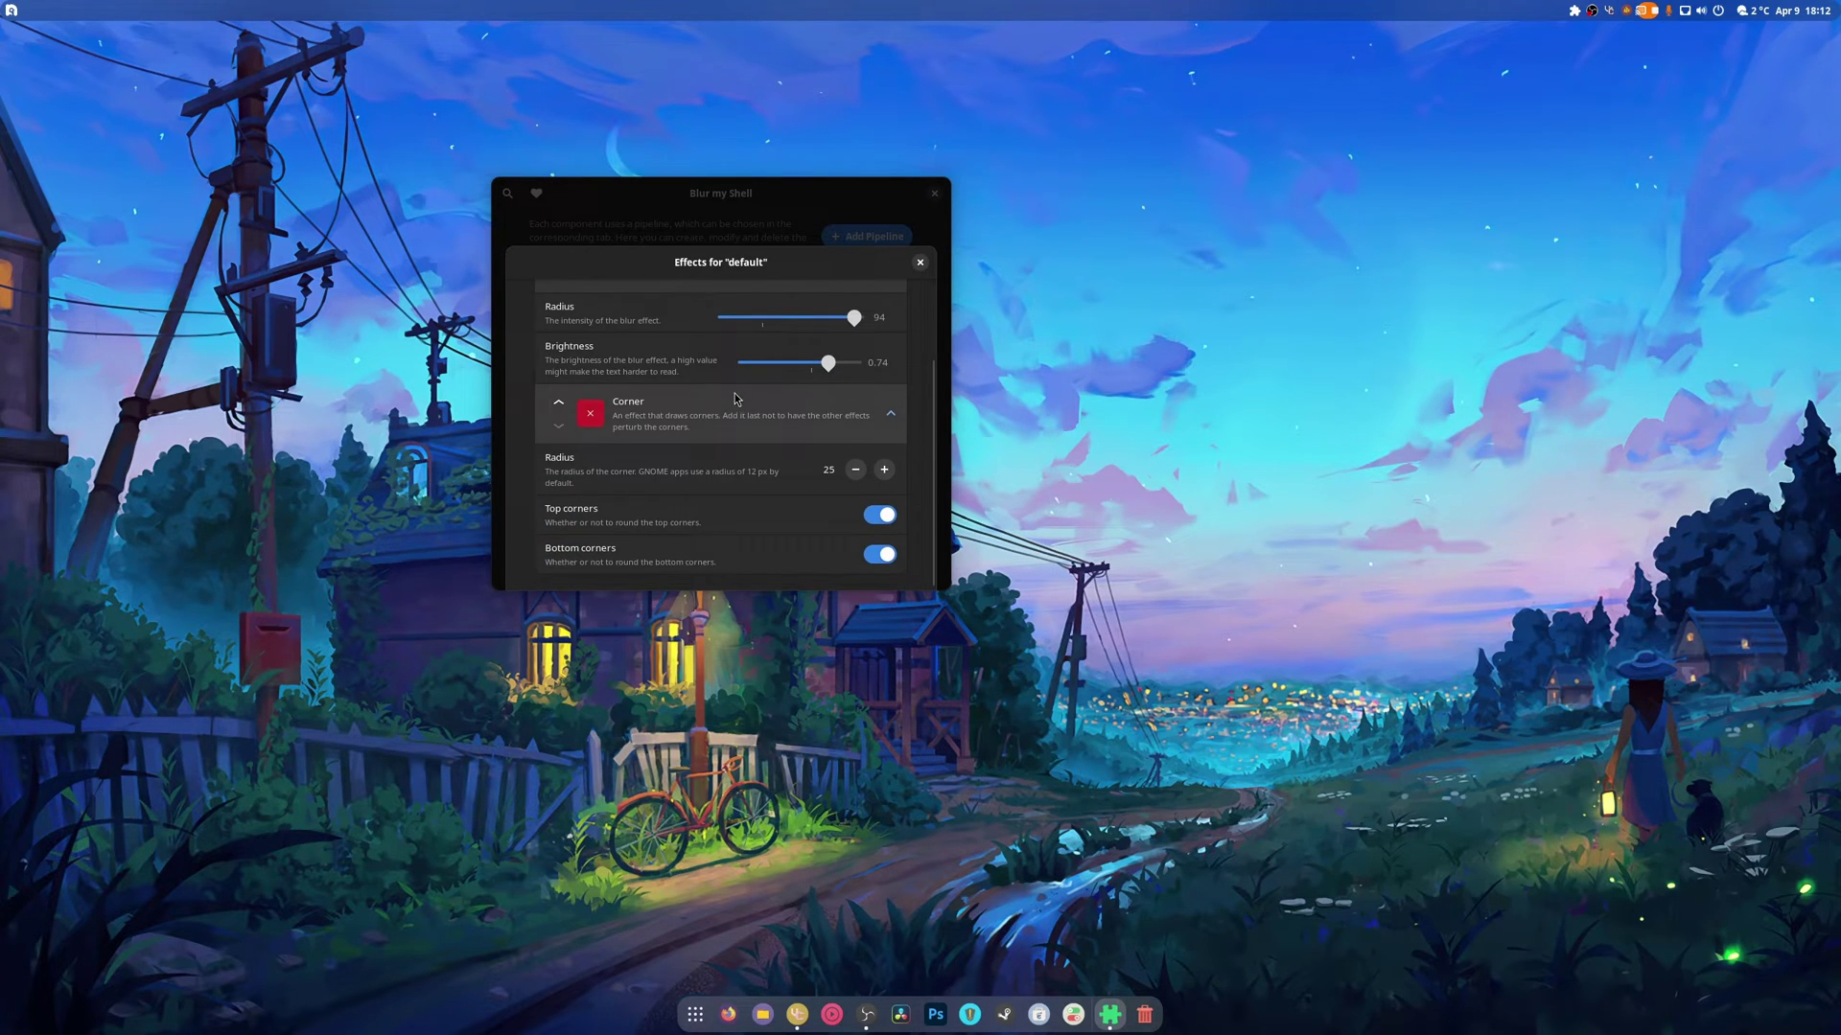
pyautogui.click(593, 414)
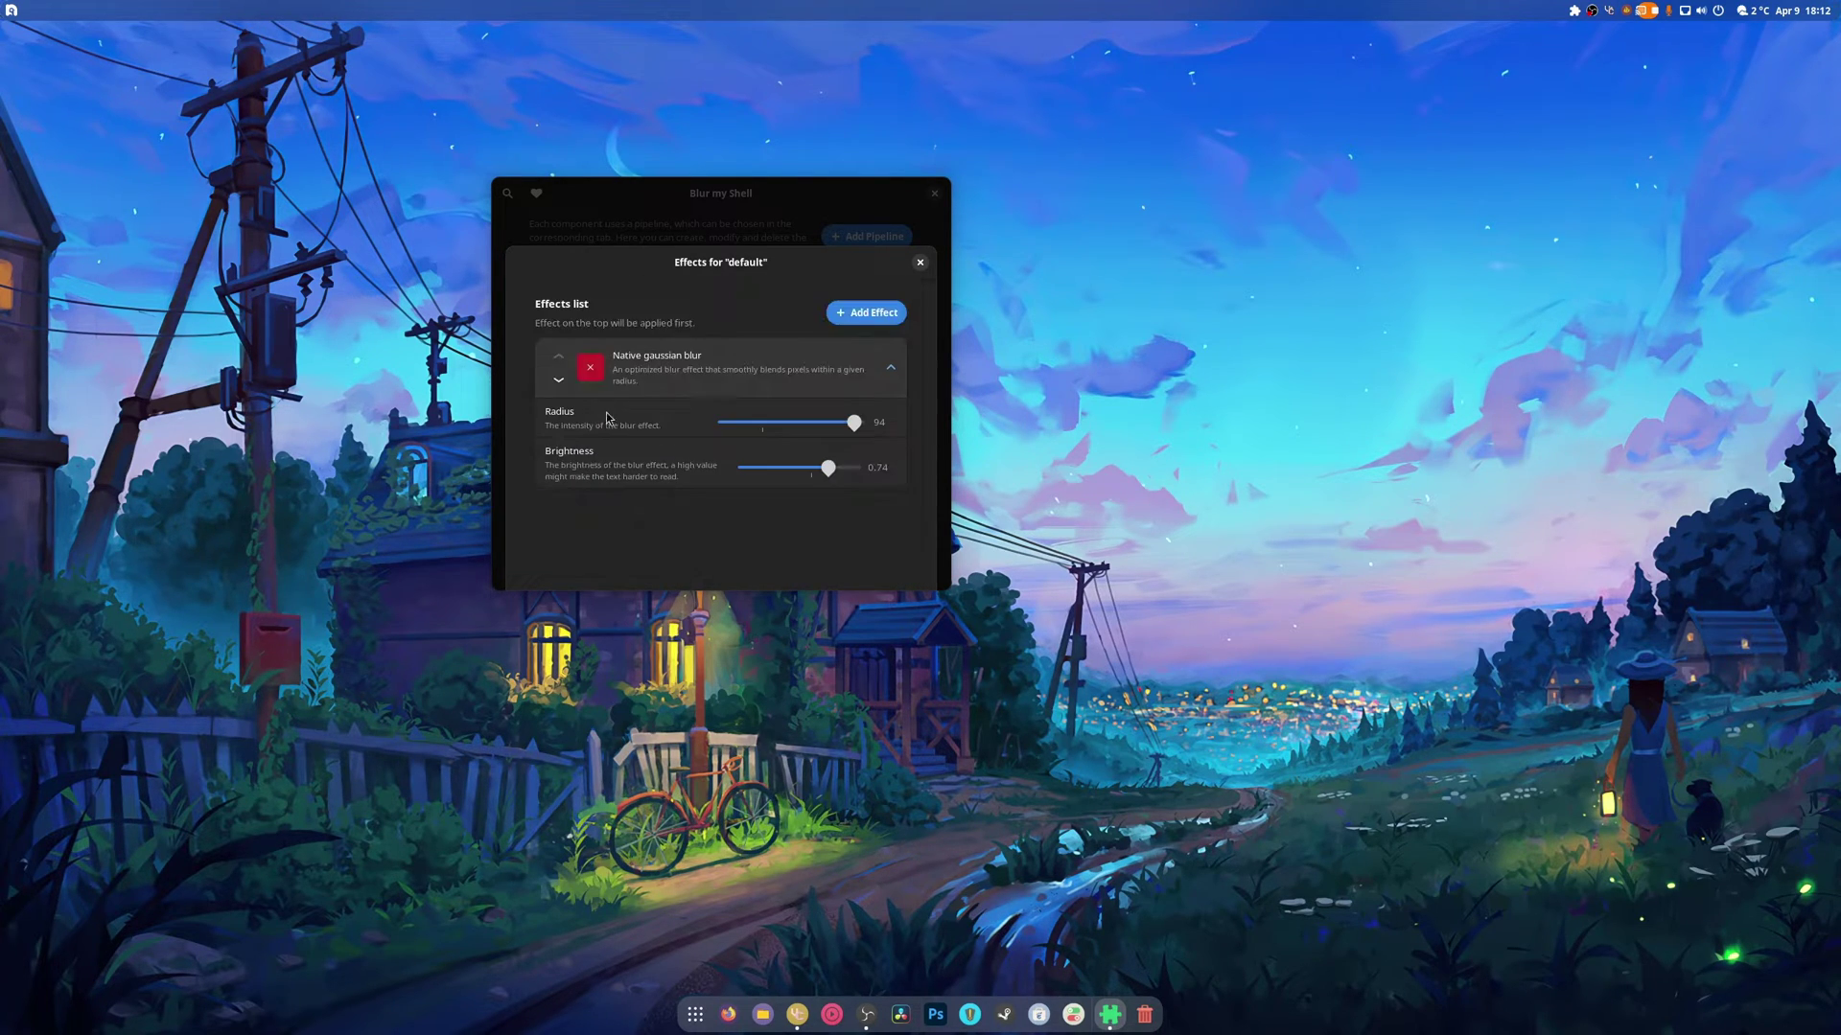
pyautogui.click(920, 264)
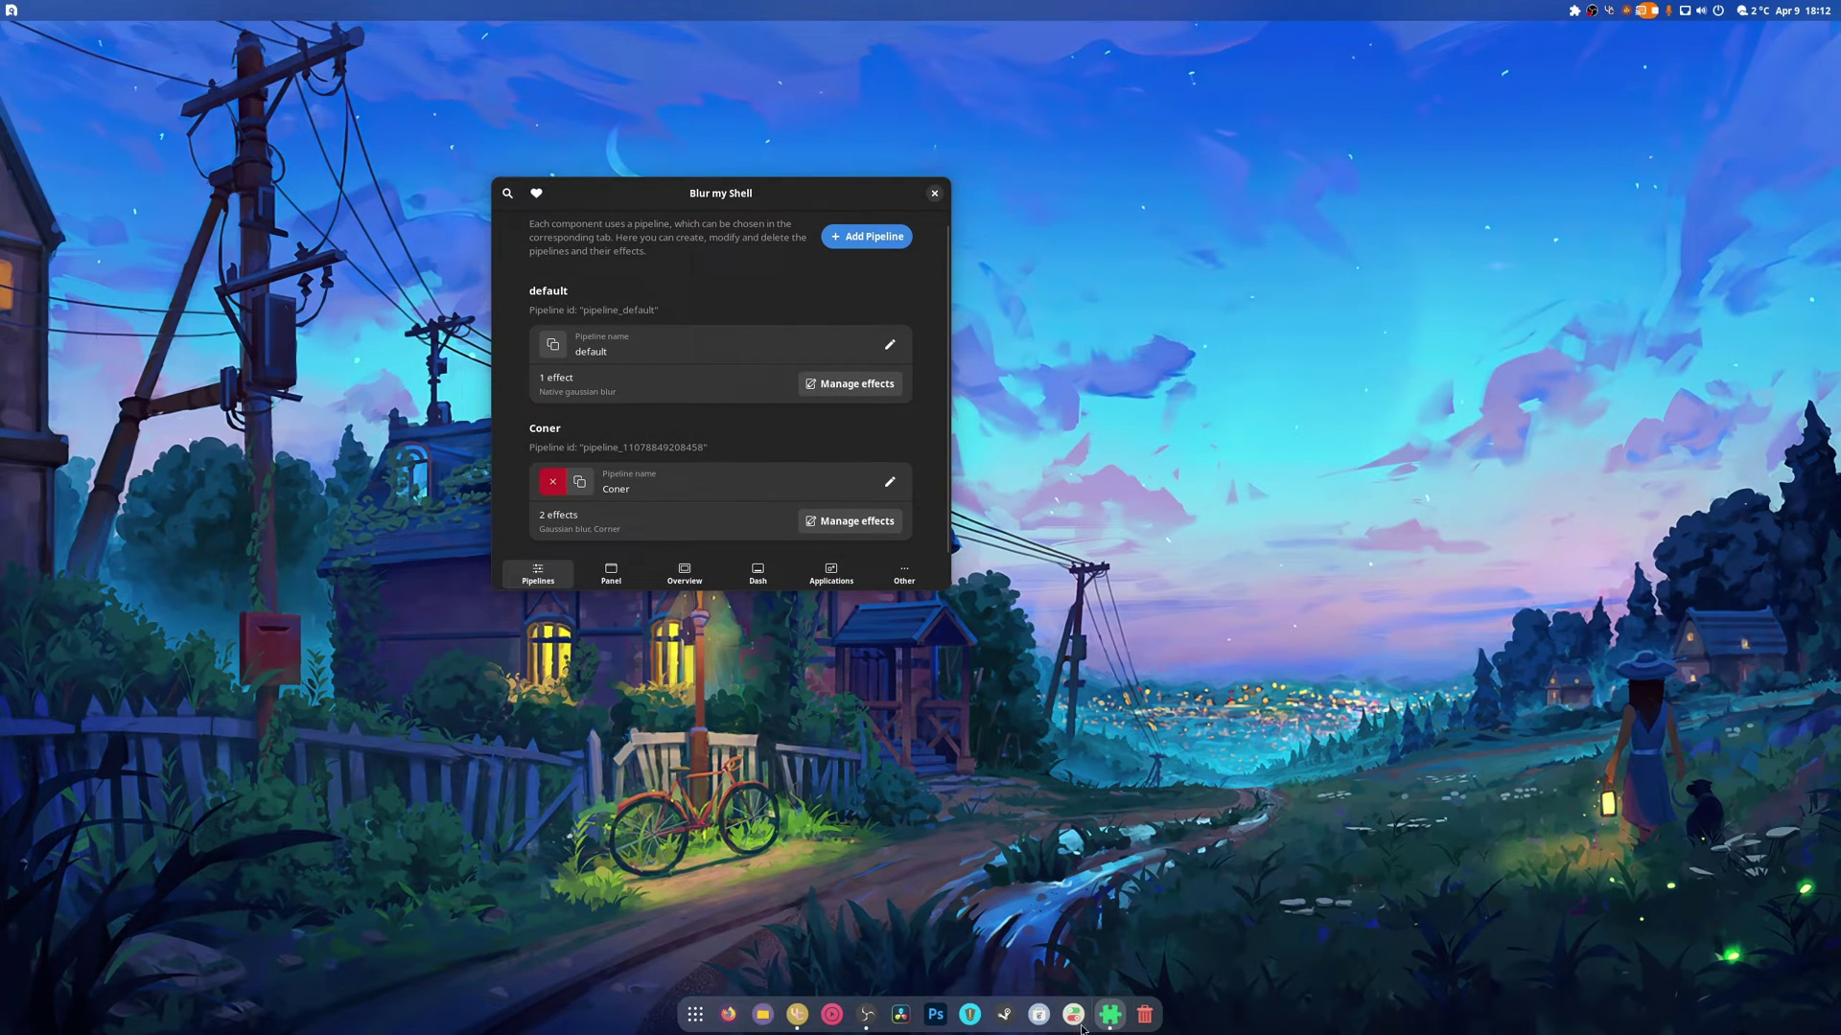
# Open the Coner pipeline's effects and expand its Corner and Gaussian blur settings
pyautogui.click(823, 523)
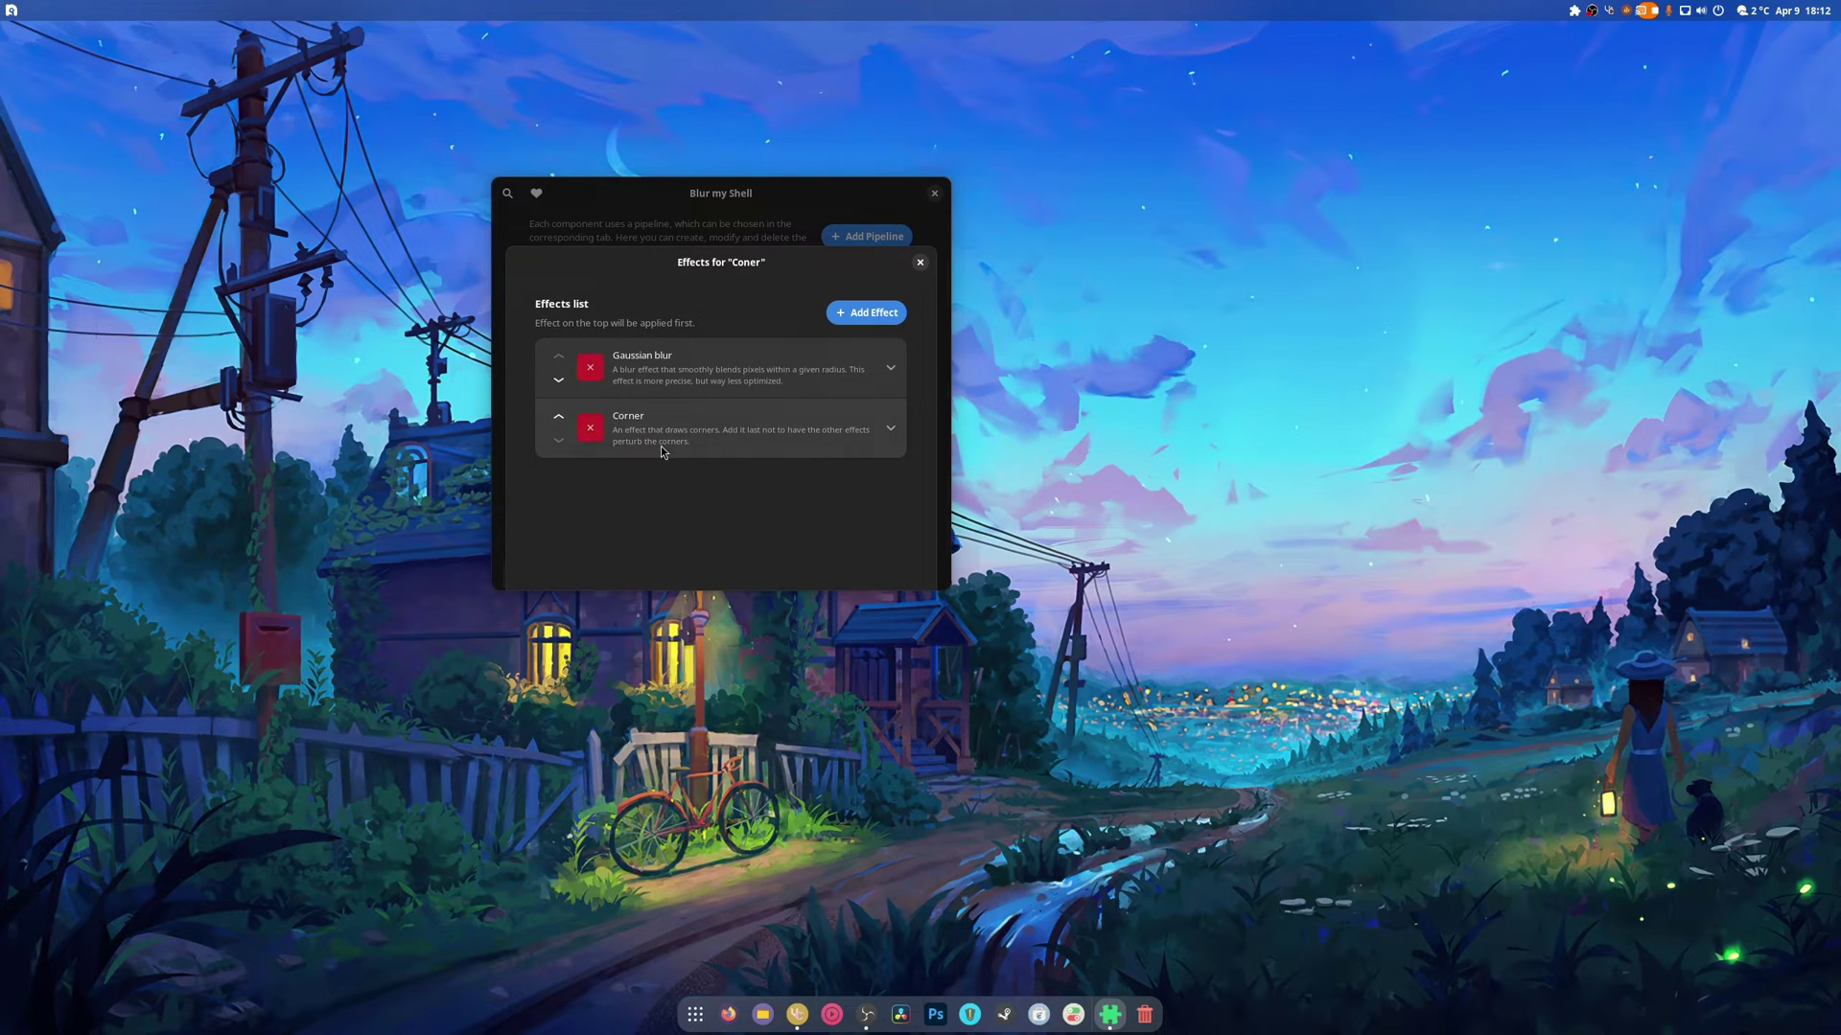
pyautogui.click(889, 429)
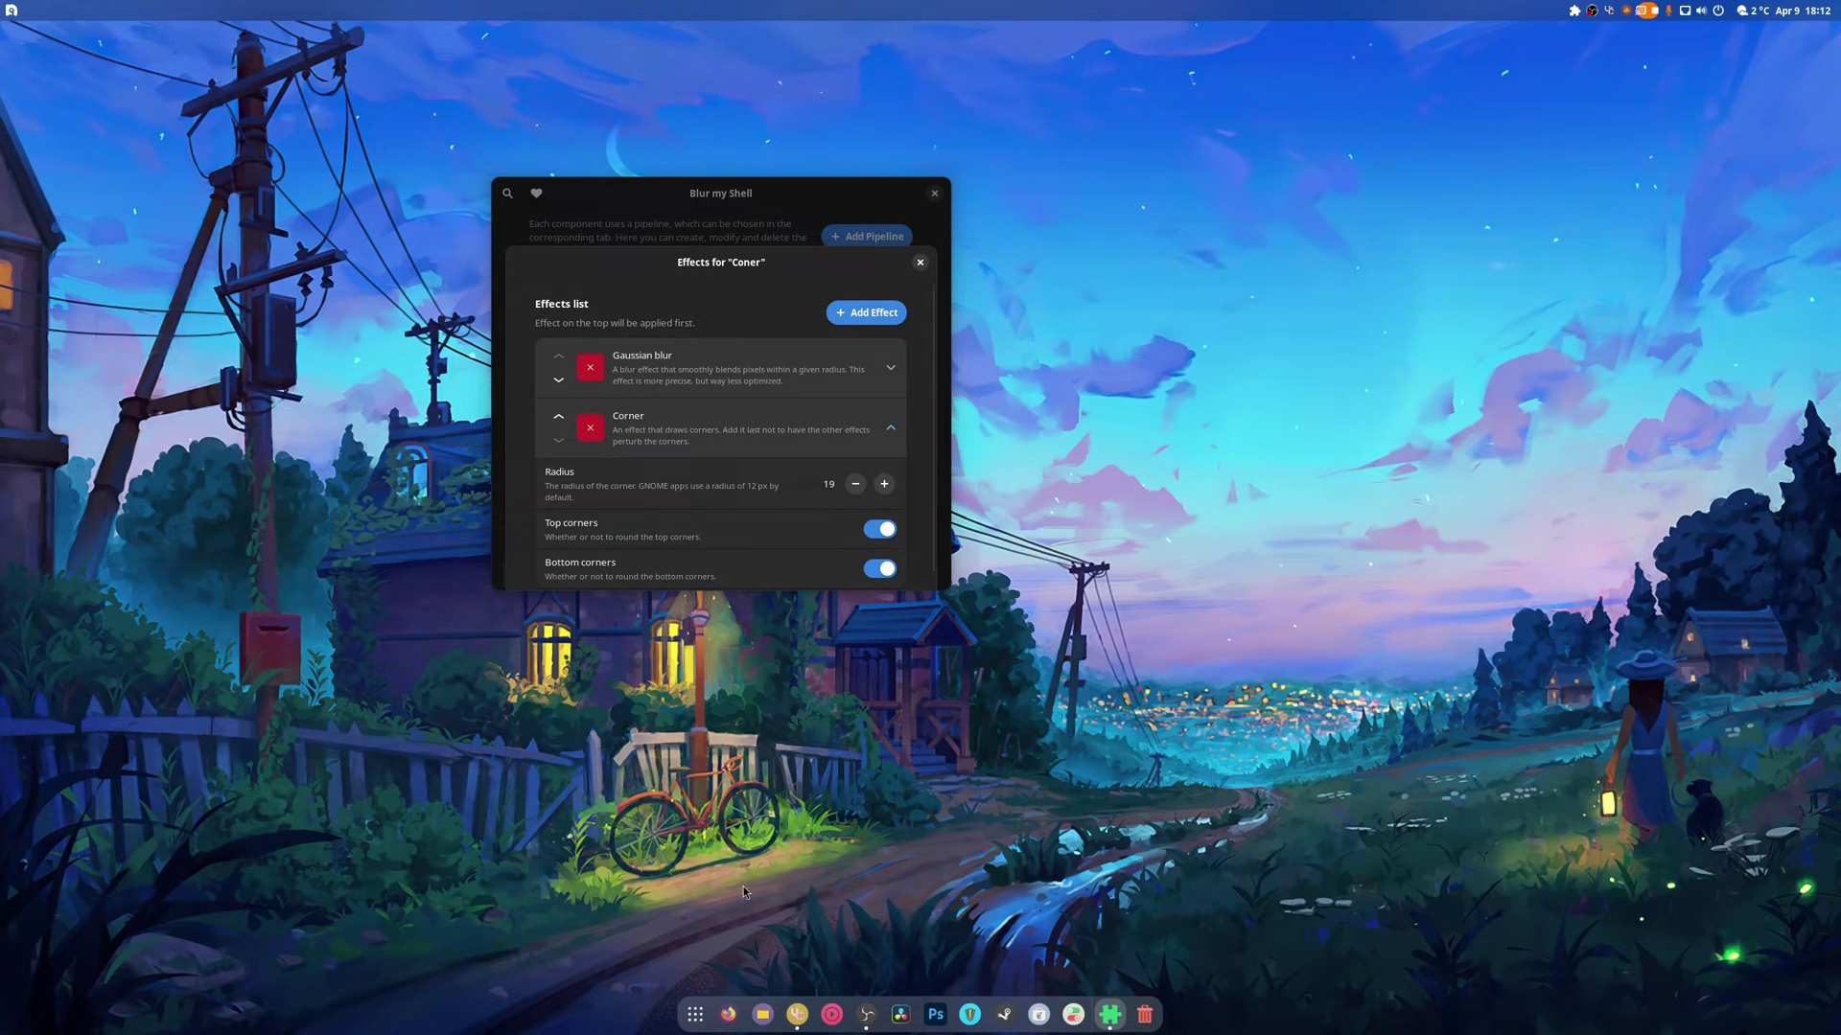
pyautogui.click(754, 377)
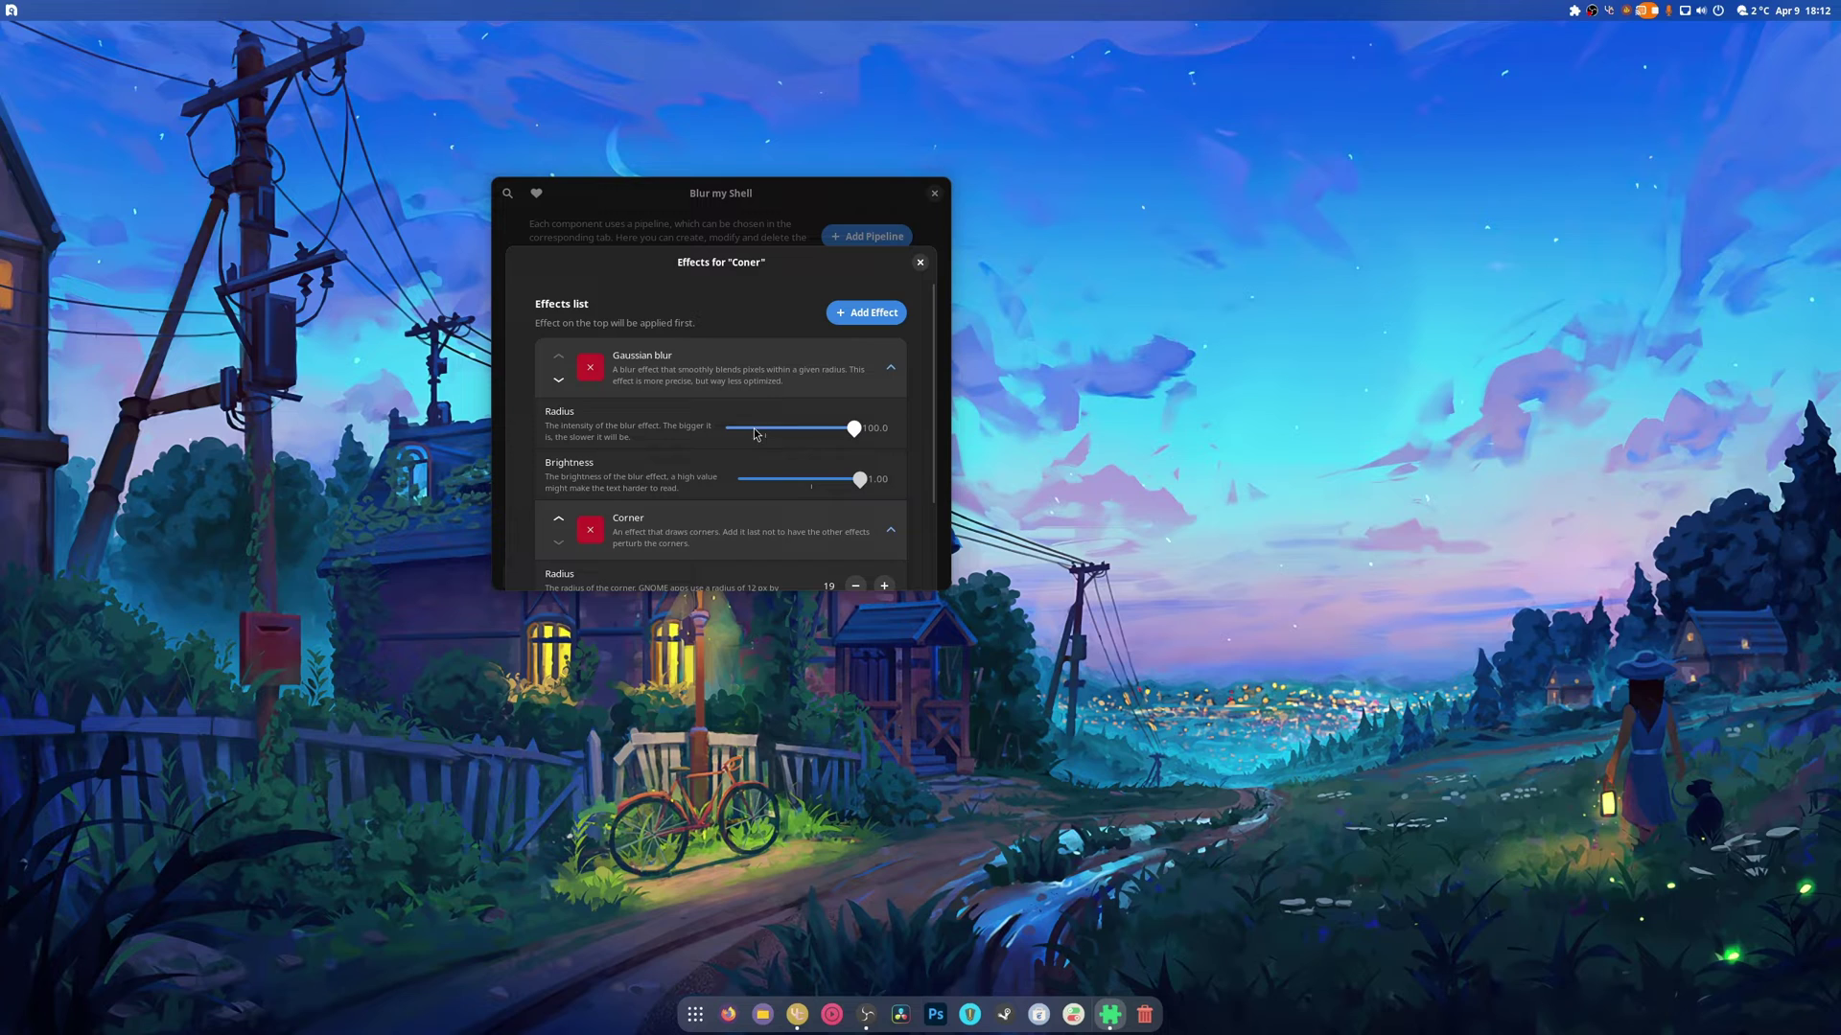
pyautogui.scroll(-3, 596, 514)
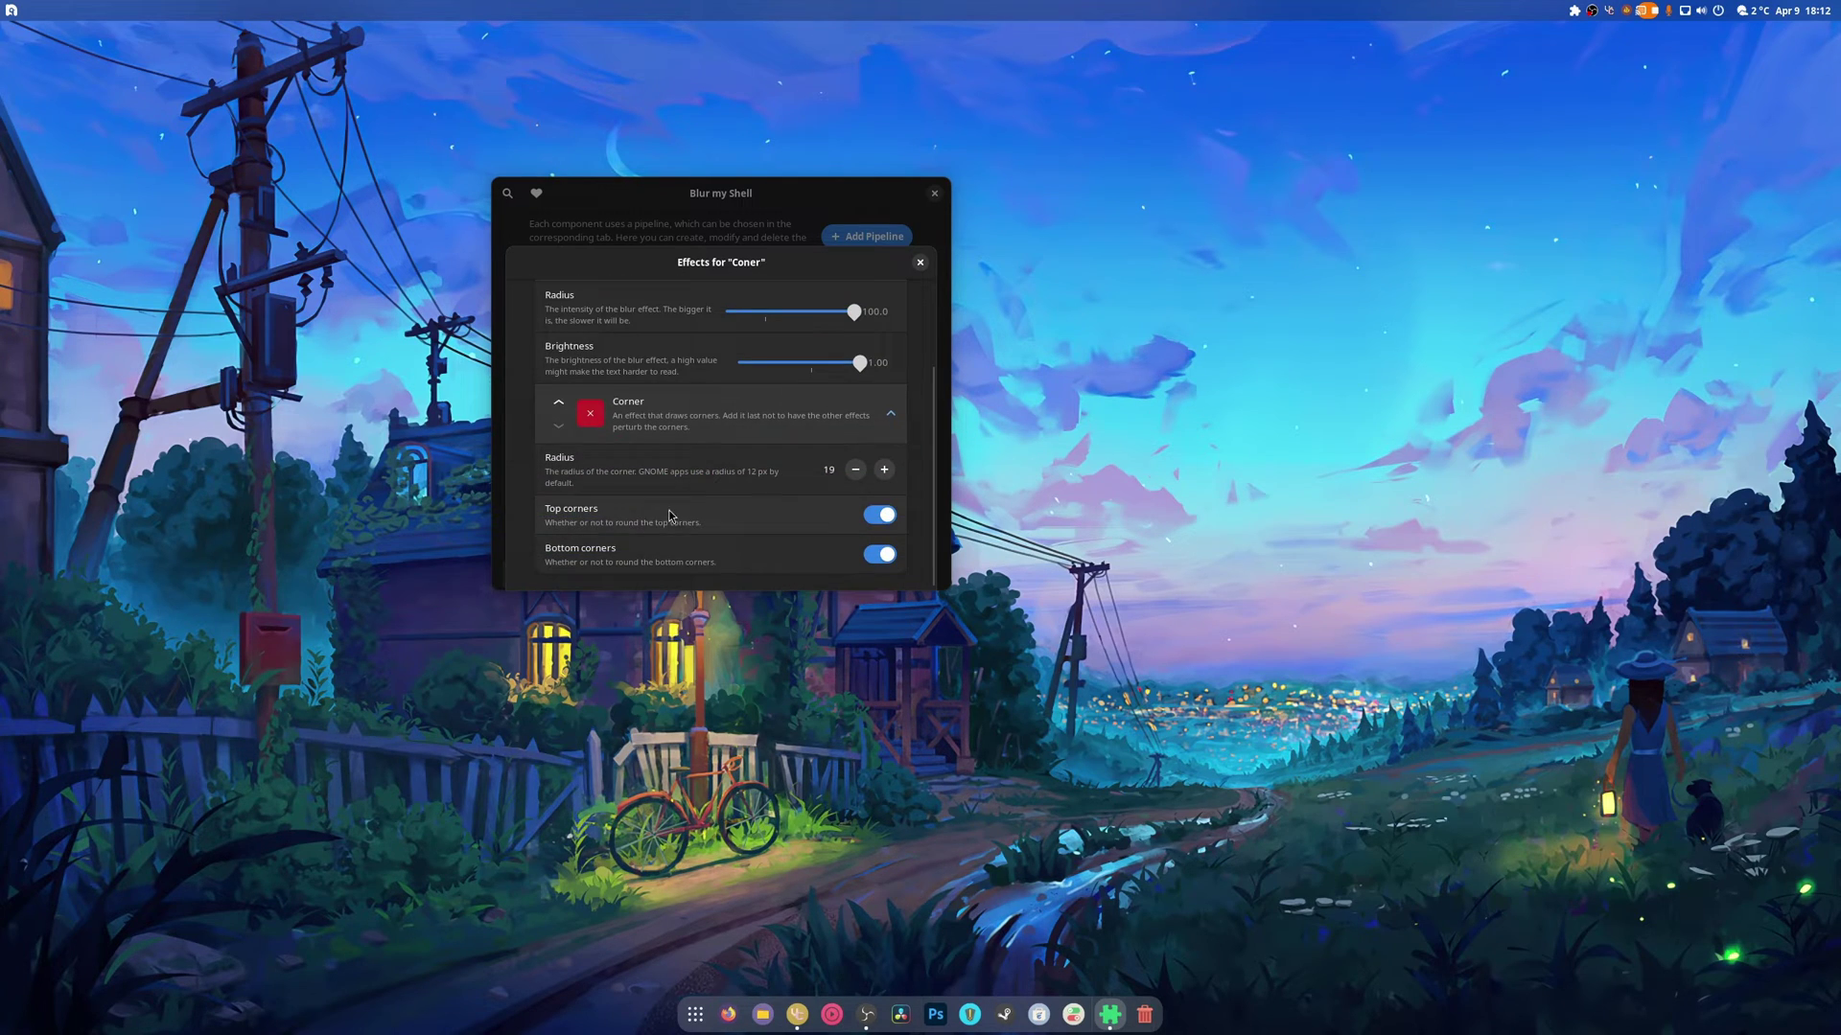
# Keep top and bottom corner rounding on, move the window upper-left, and close the list
pyautogui.click(876, 517)
pyautogui.click(877, 516)
pyautogui.click(882, 519)
pyautogui.click(879, 517)
pyautogui.click(880, 555)
pyautogui.moveTo(696, 263); pyautogui.dragTo(473, 301)
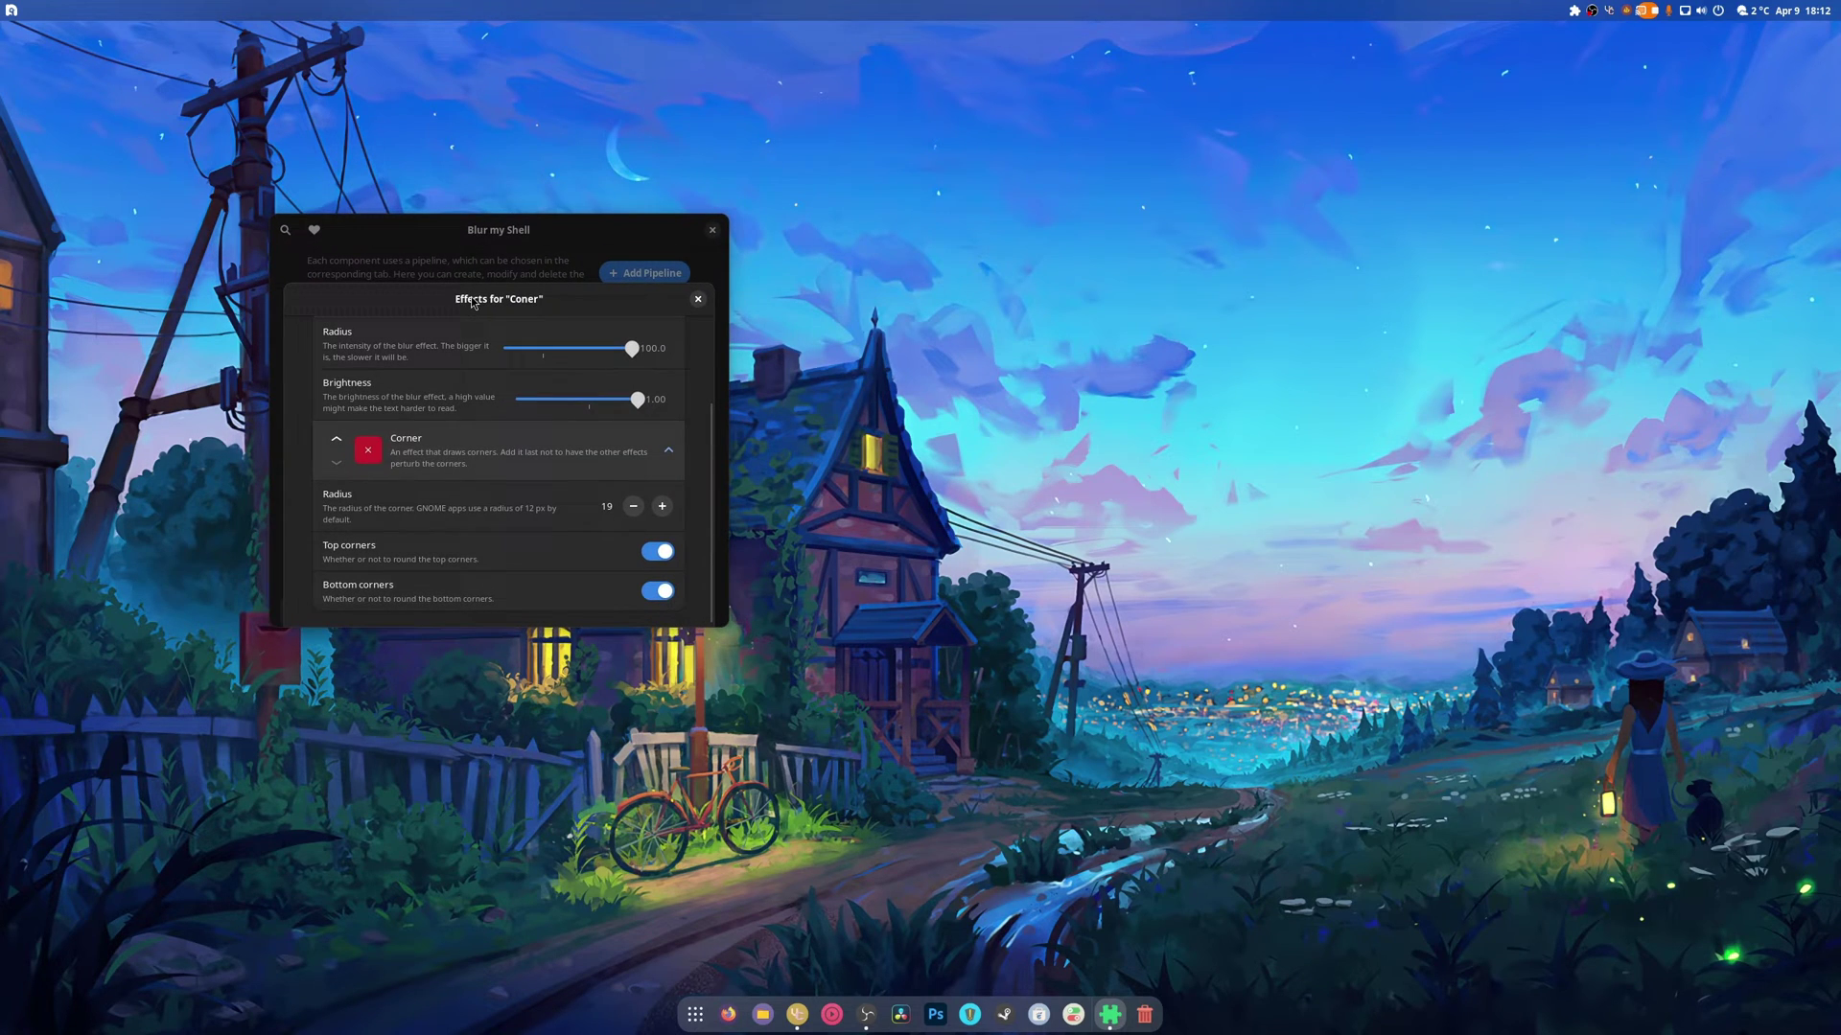
pyautogui.click(698, 299)
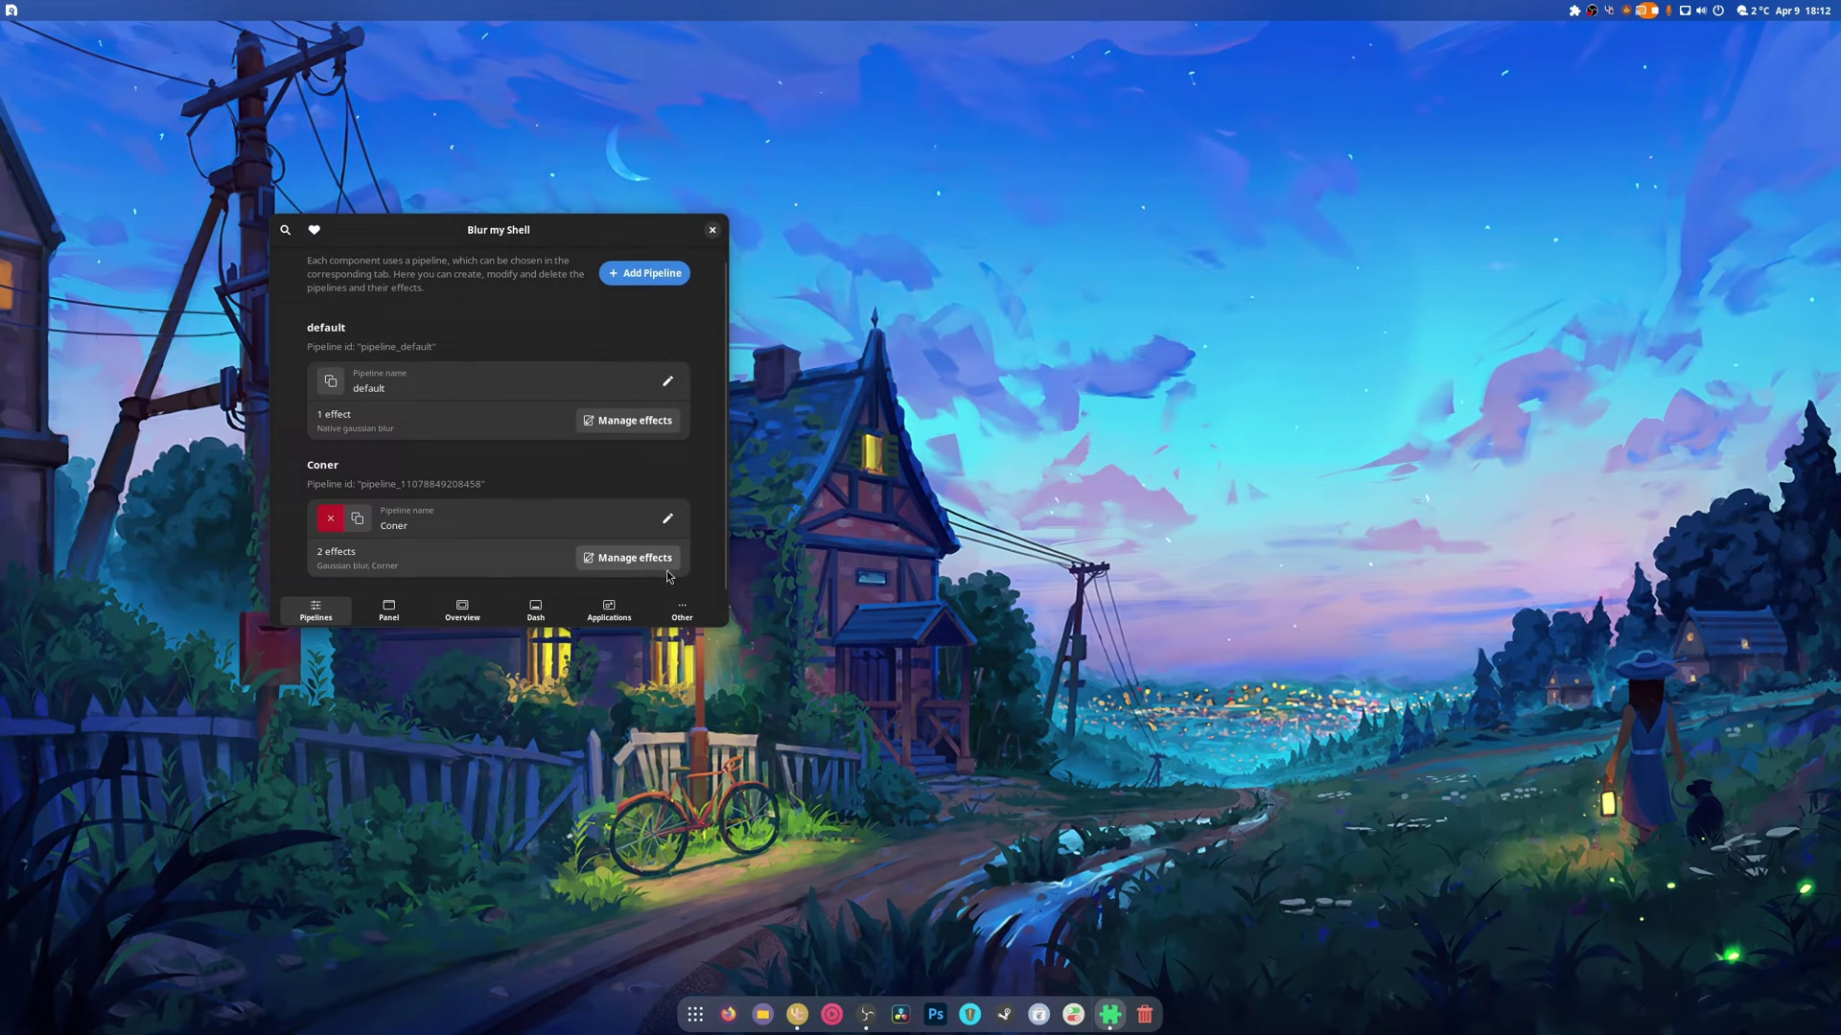
# Set the Dash to Dock blur type to Dynamic and preview the dock in the app grid
pyautogui.click(542, 610)
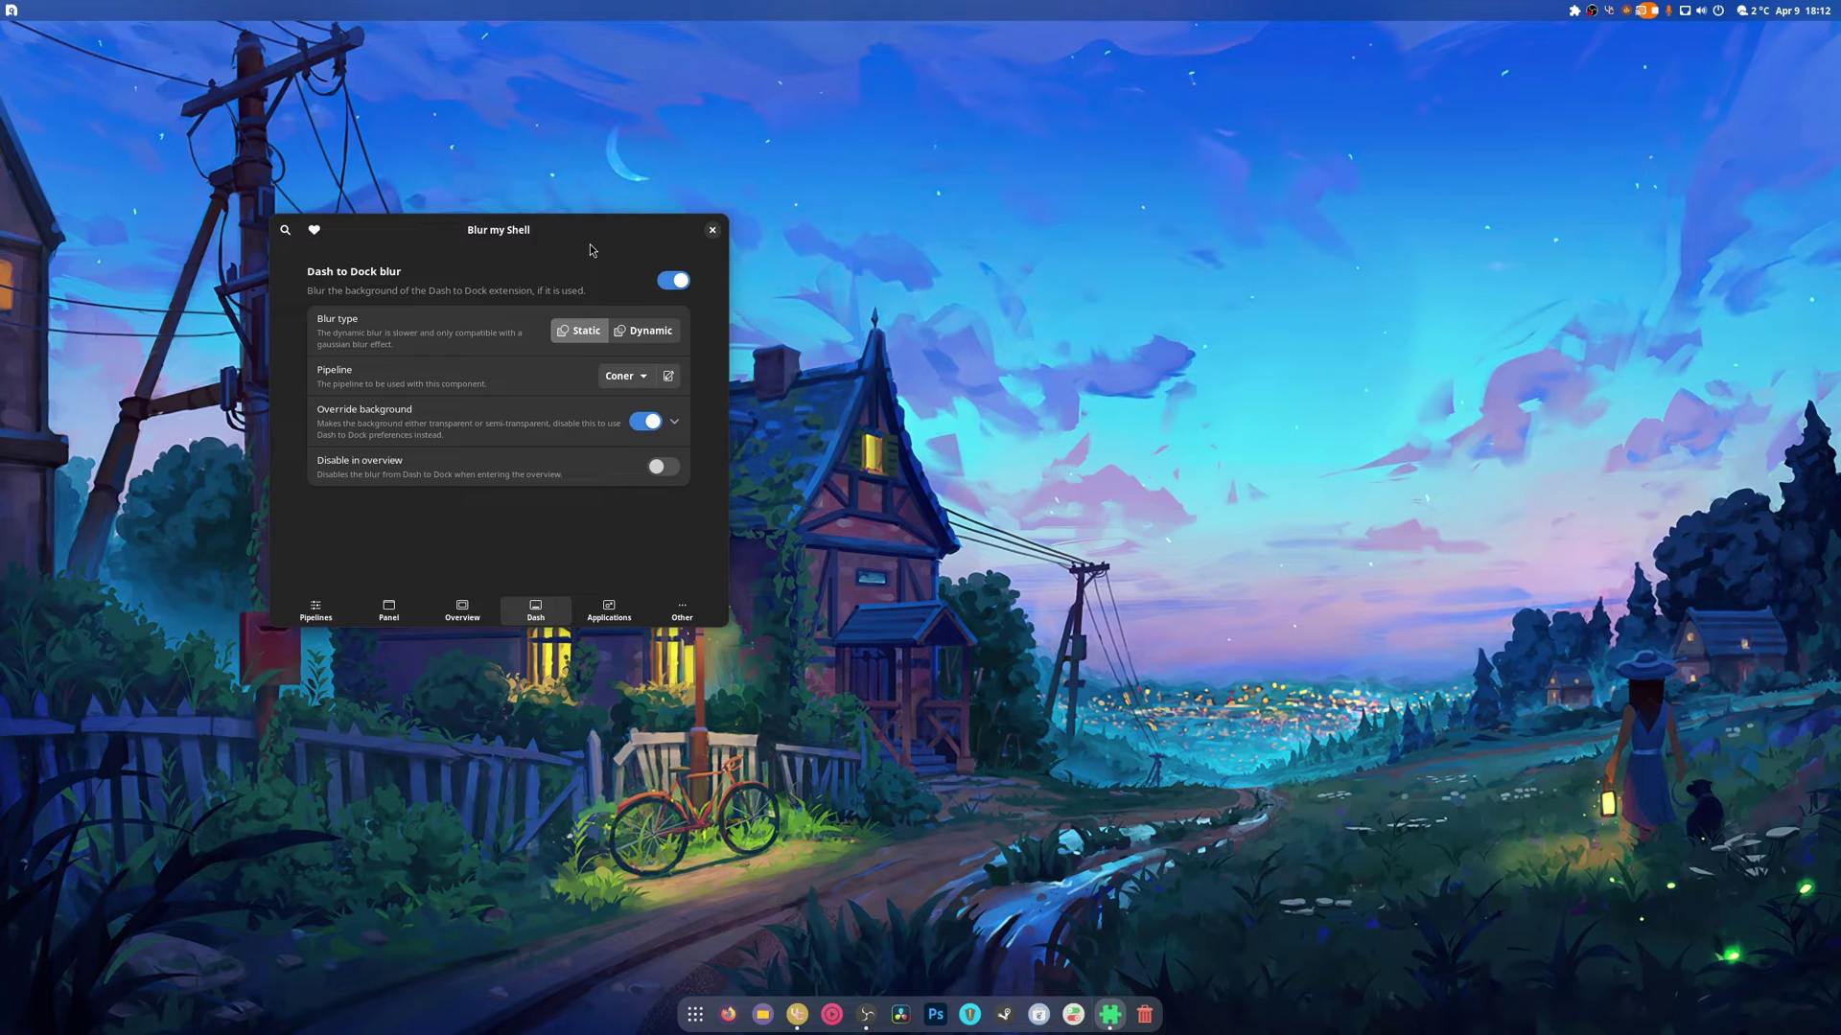
pyautogui.moveTo(581, 238); pyautogui.dragTo(571, 206)
pyautogui.click(642, 302)
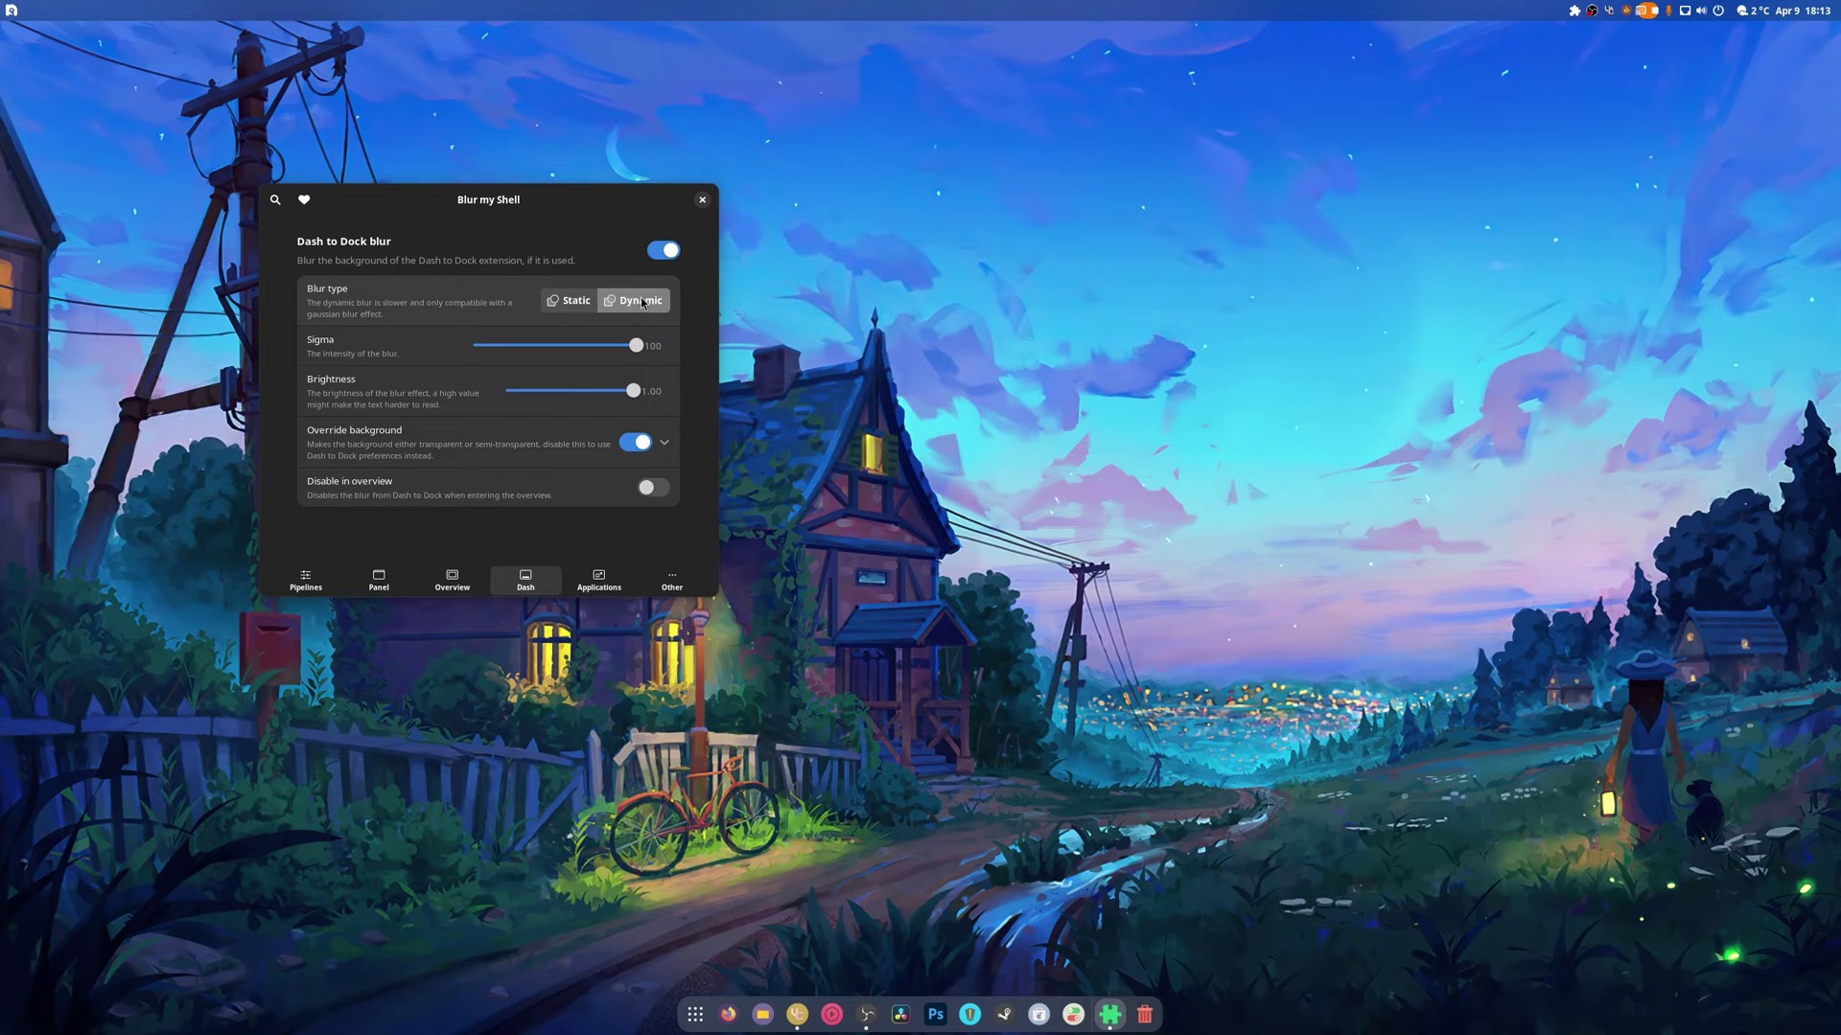
pyautogui.click(591, 304)
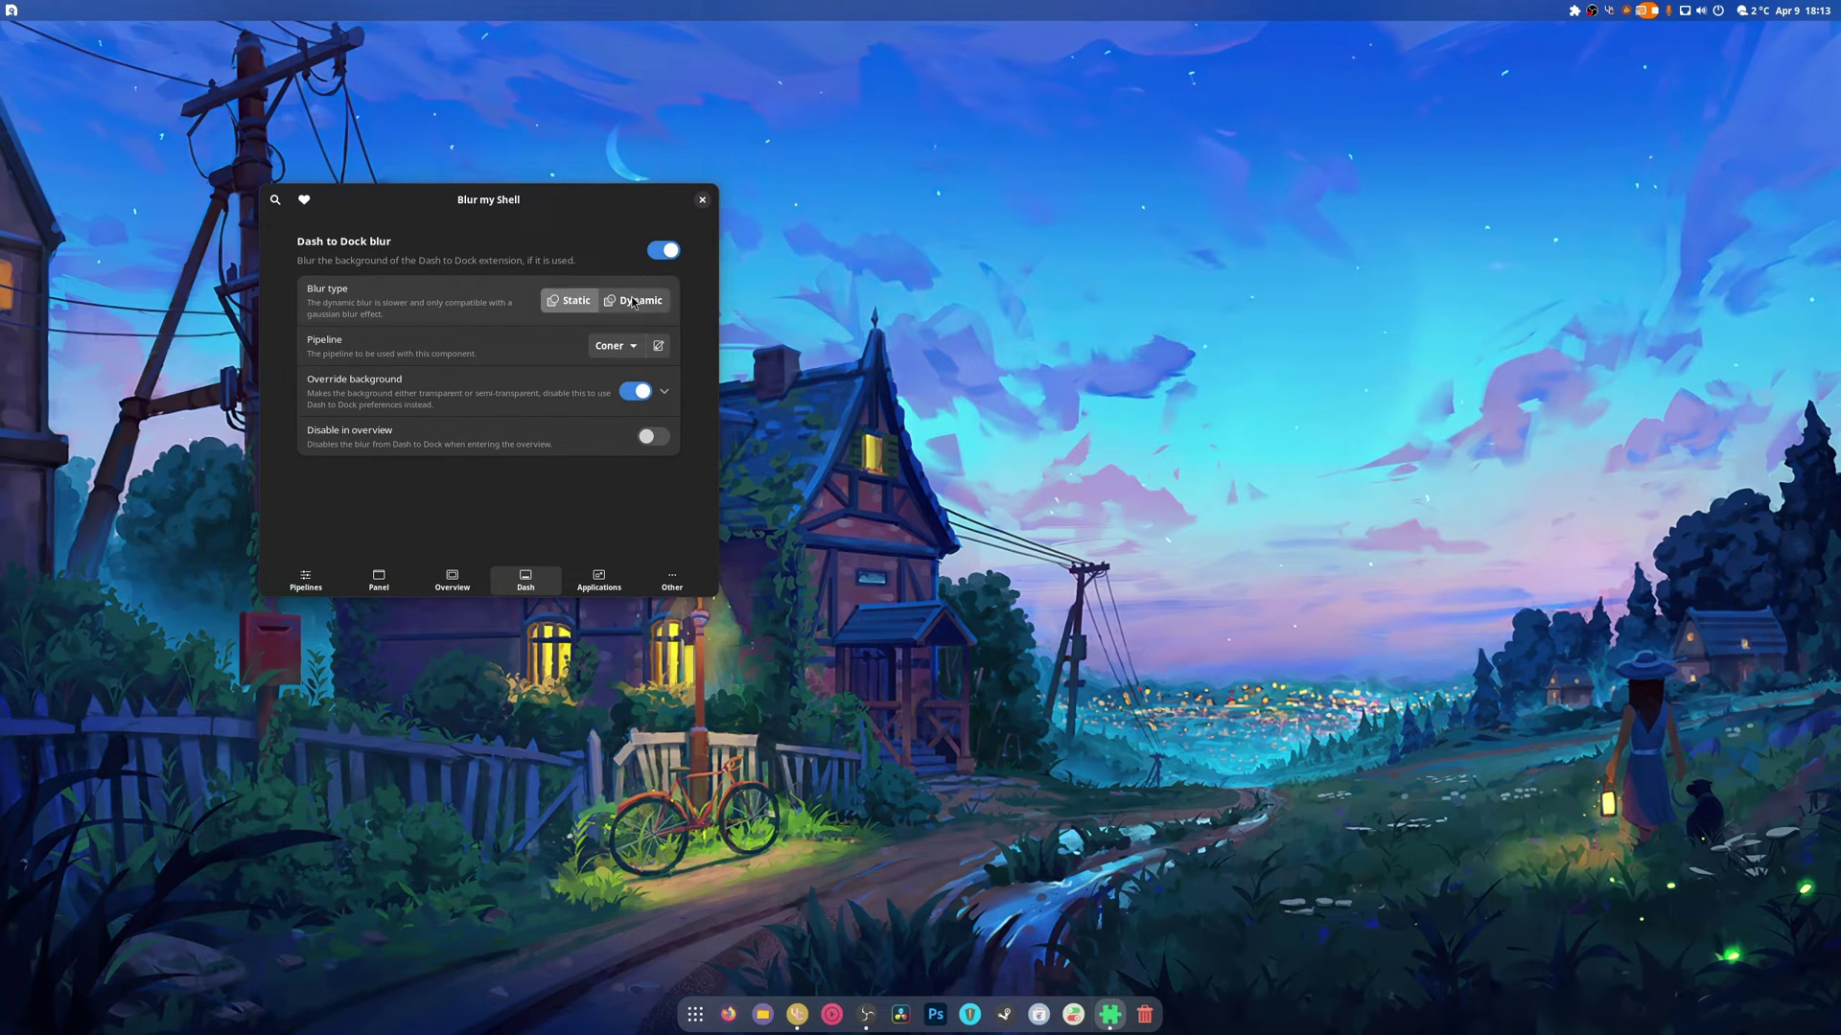
pyautogui.click(637, 301)
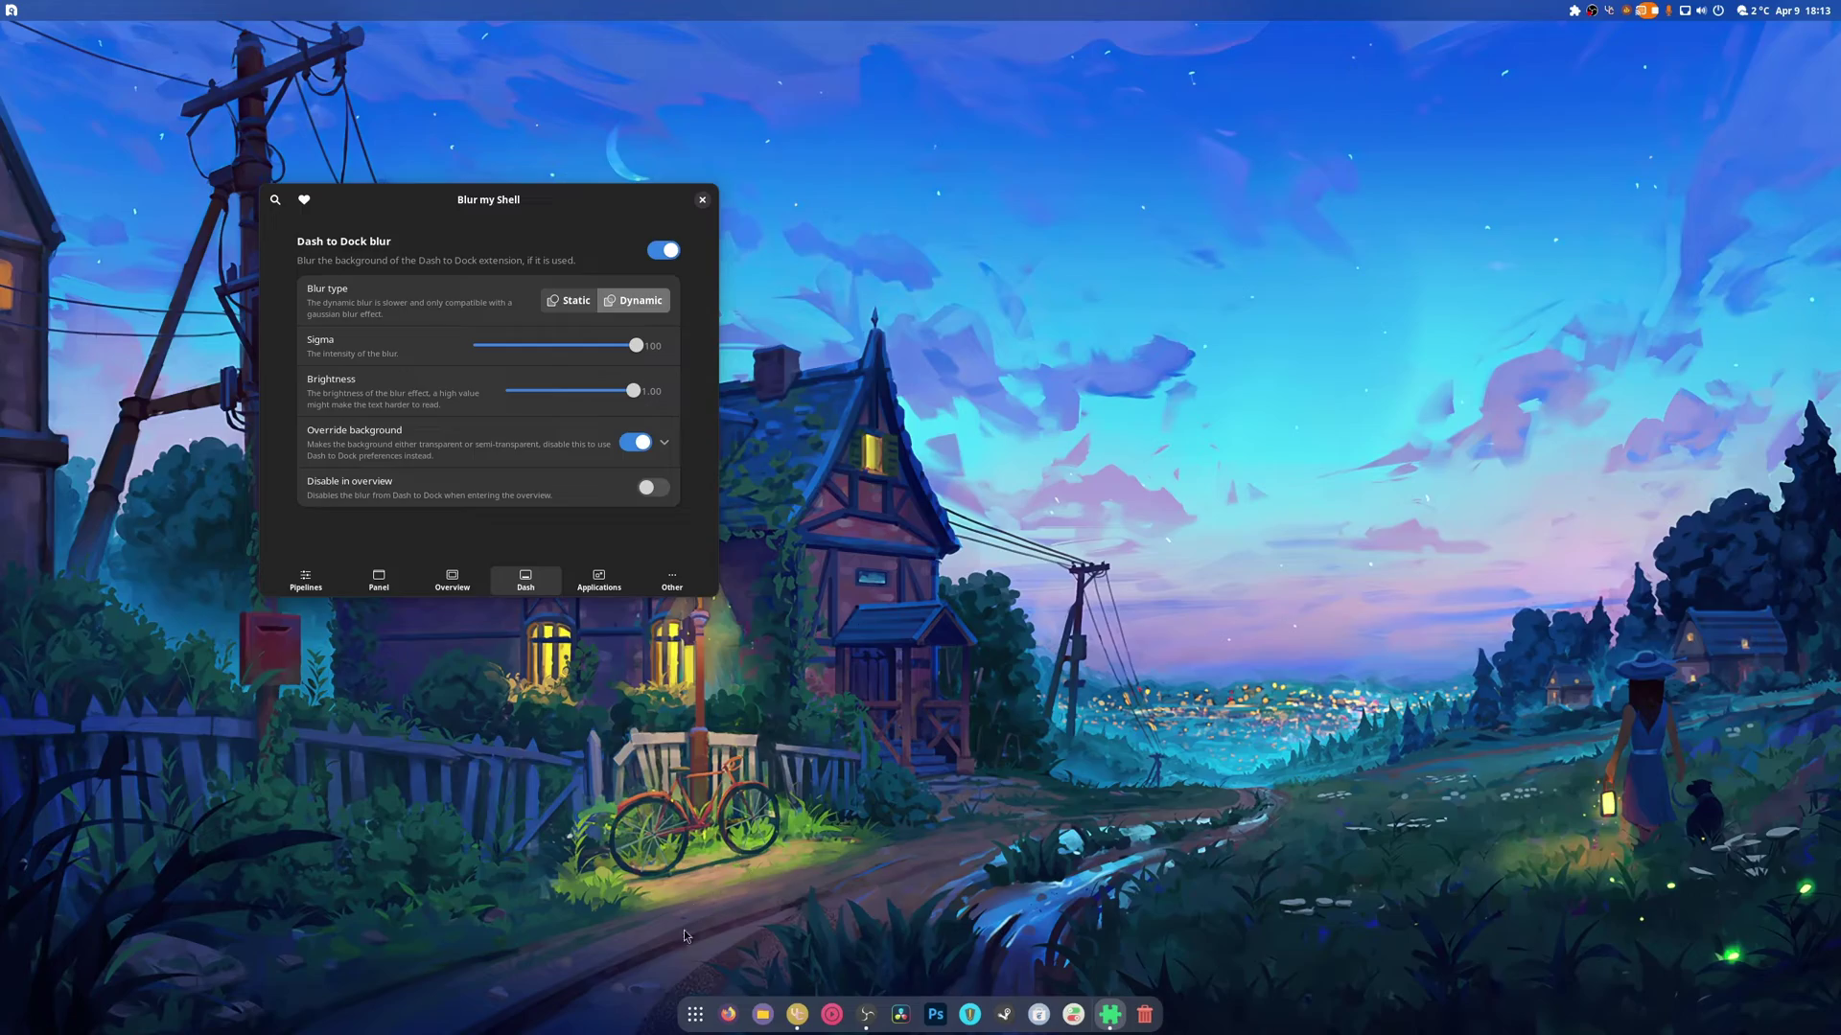
pyautogui.click(695, 1016)
pyautogui.click(697, 1024)
# Toggle the app grid a few times to compare the dock blur, then return to the desktop
pyautogui.click(706, 1024)
pyautogui.click(697, 1018)
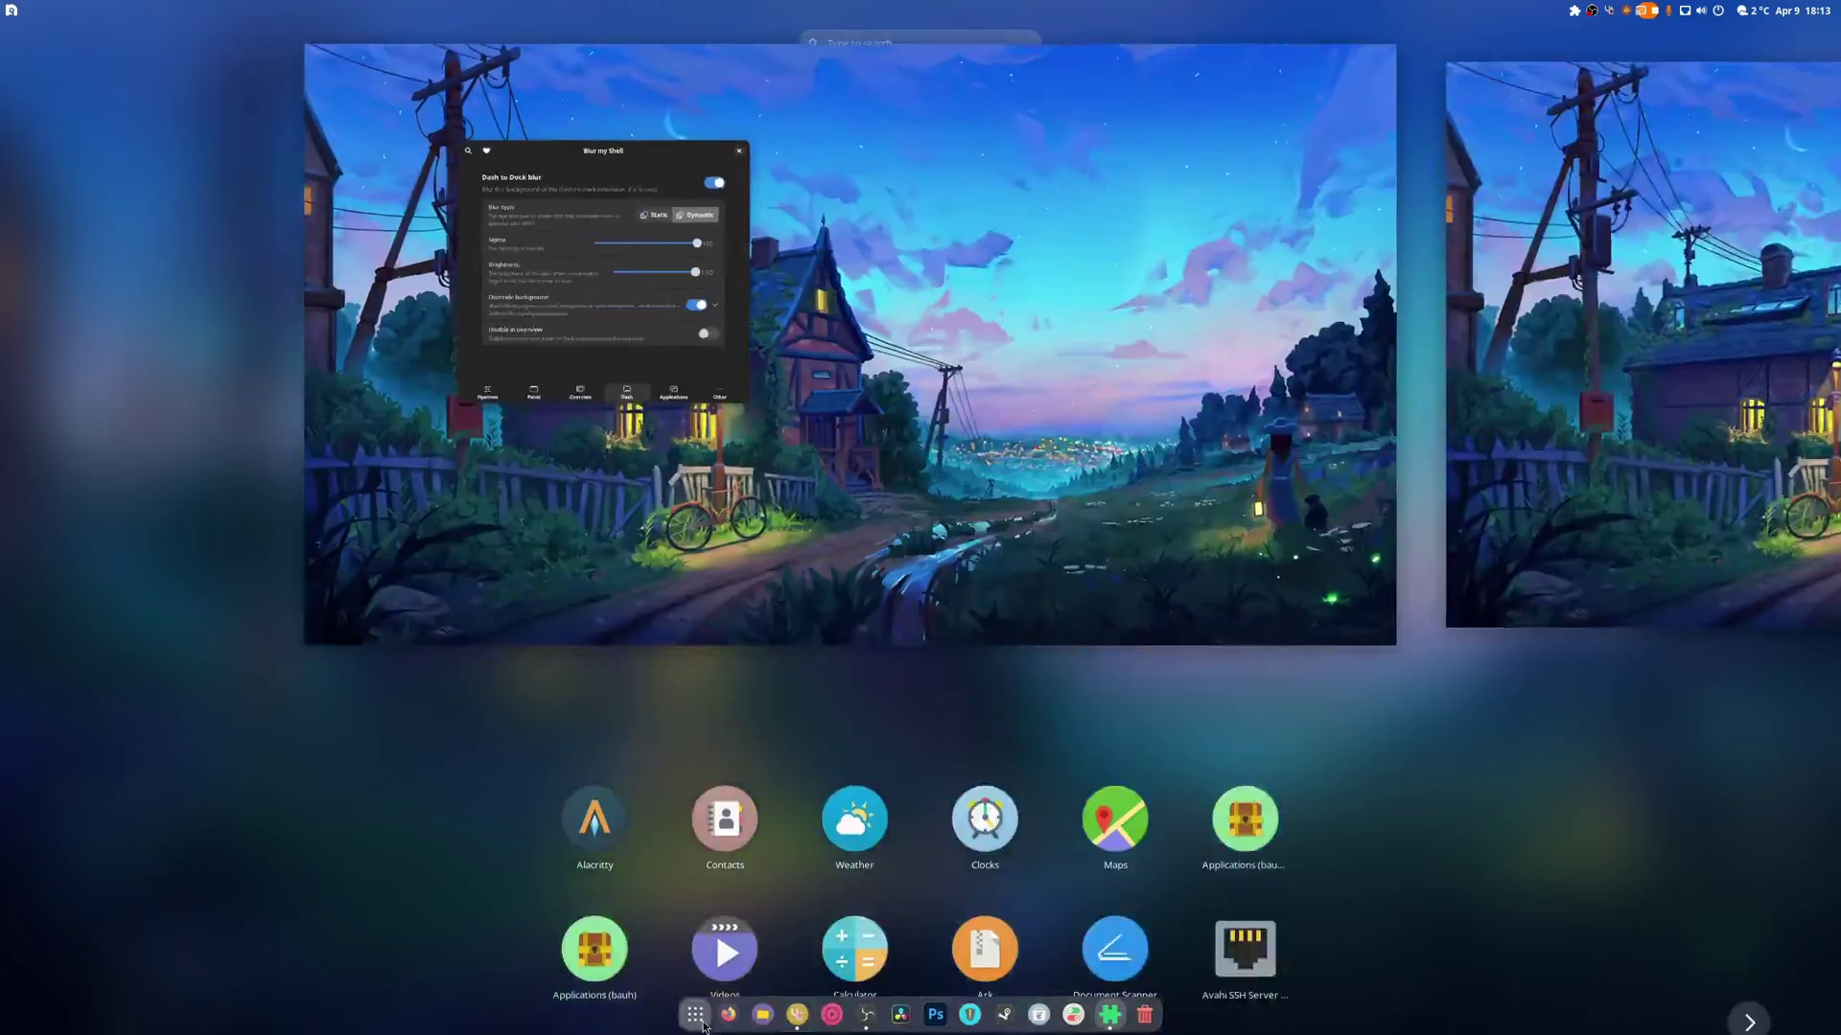
pyautogui.click(697, 1018)
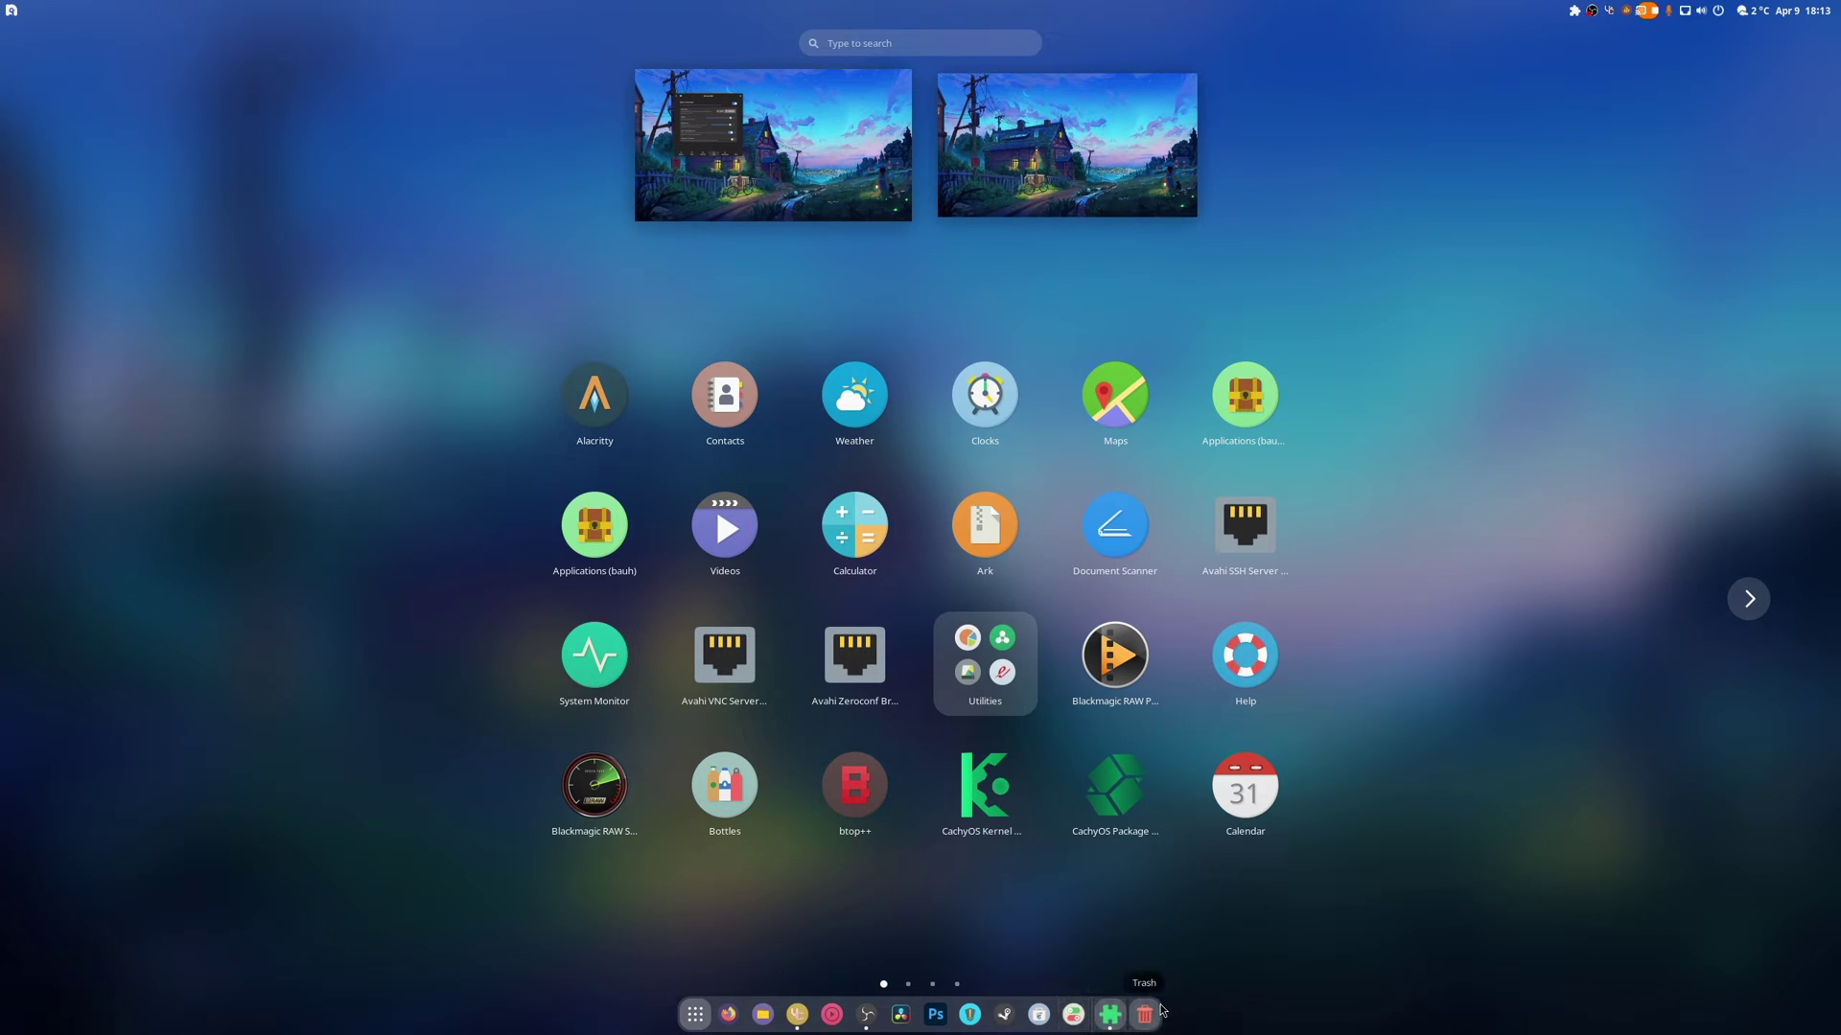
pyautogui.click(657, 1005)
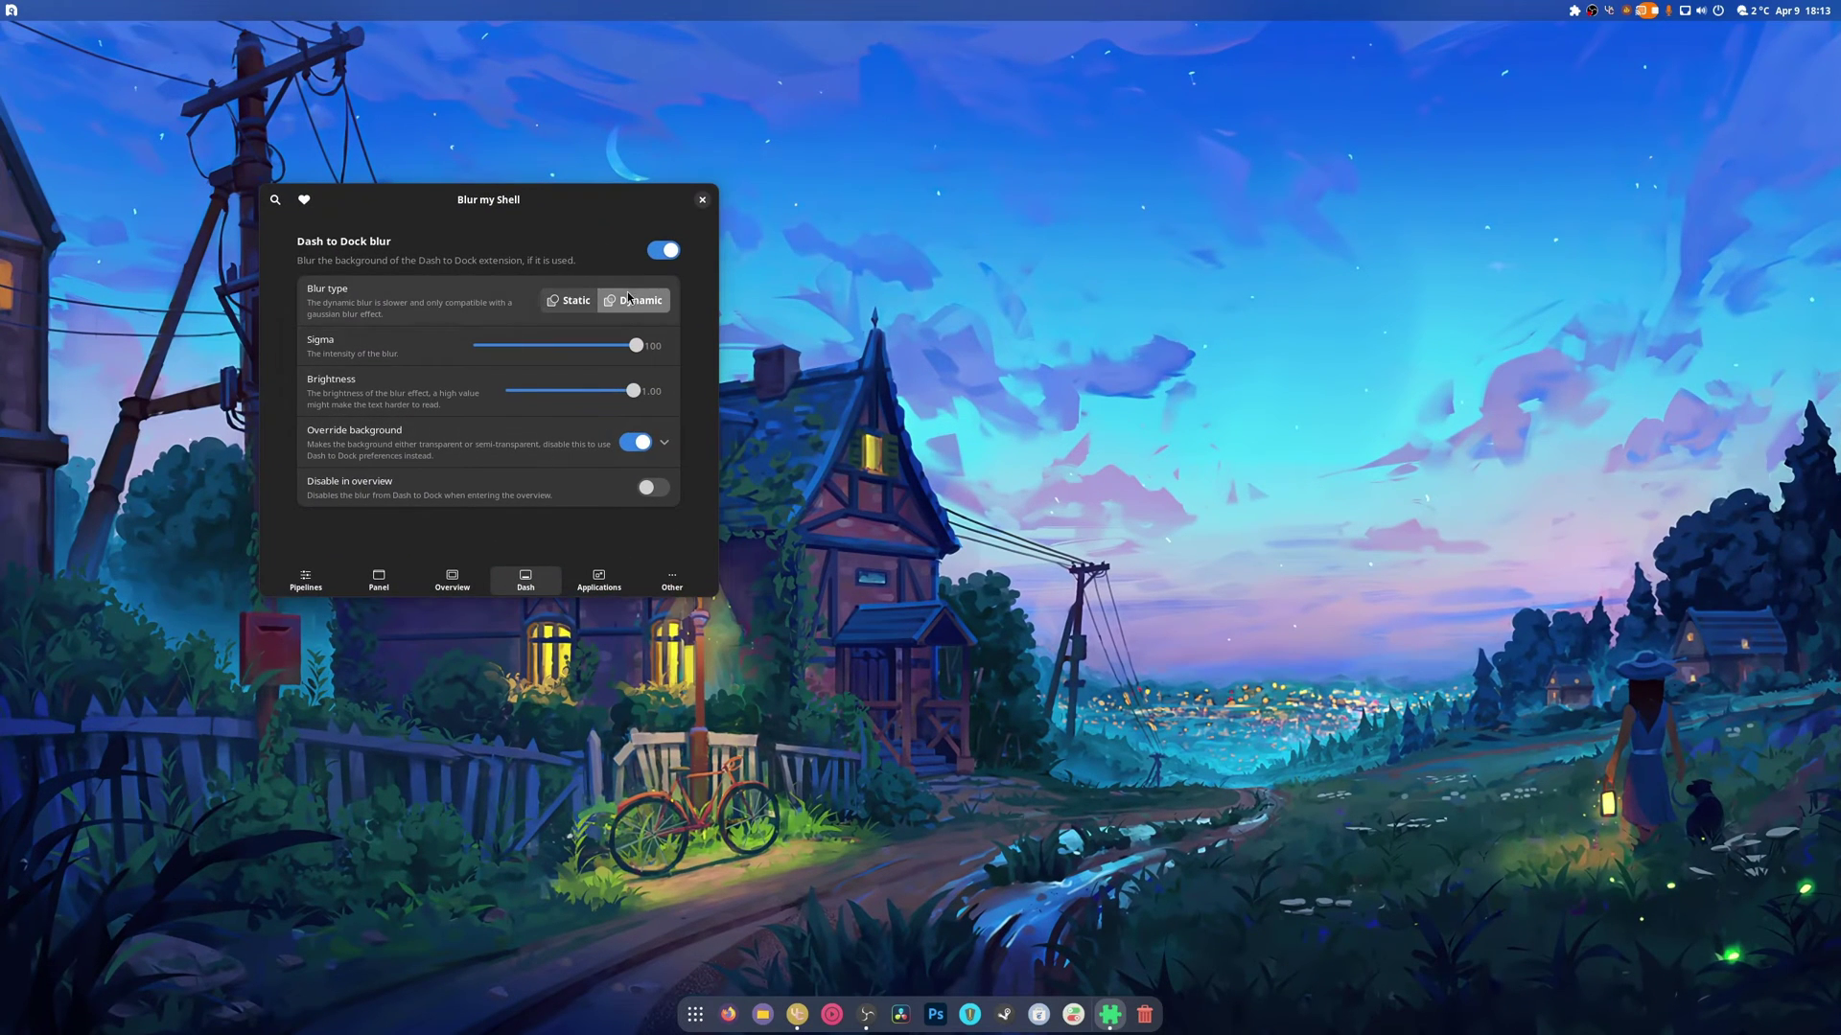
# Set the Dash to Dock blur type back to Static, recentre the window, and close the settings
pyautogui.click(583, 306)
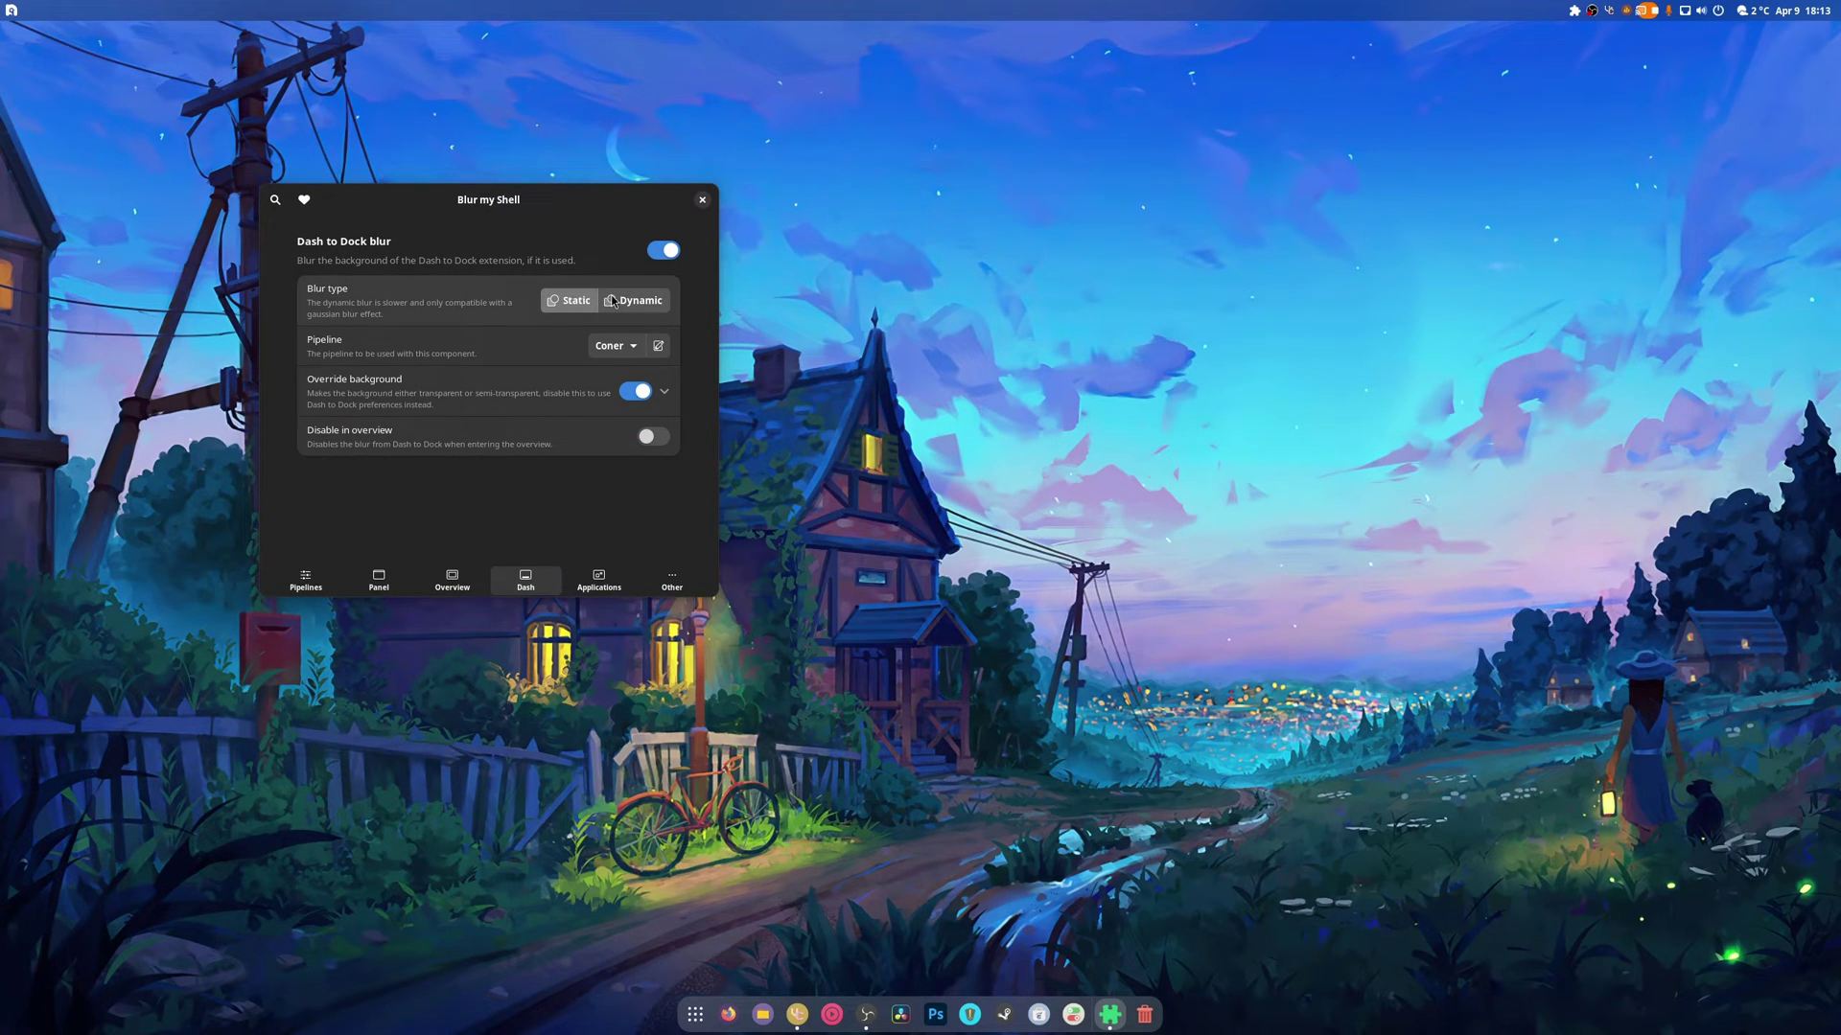
pyautogui.click(616, 302)
pyautogui.click(569, 303)
pyautogui.moveTo(410, 212); pyautogui.dragTo(644, 187)
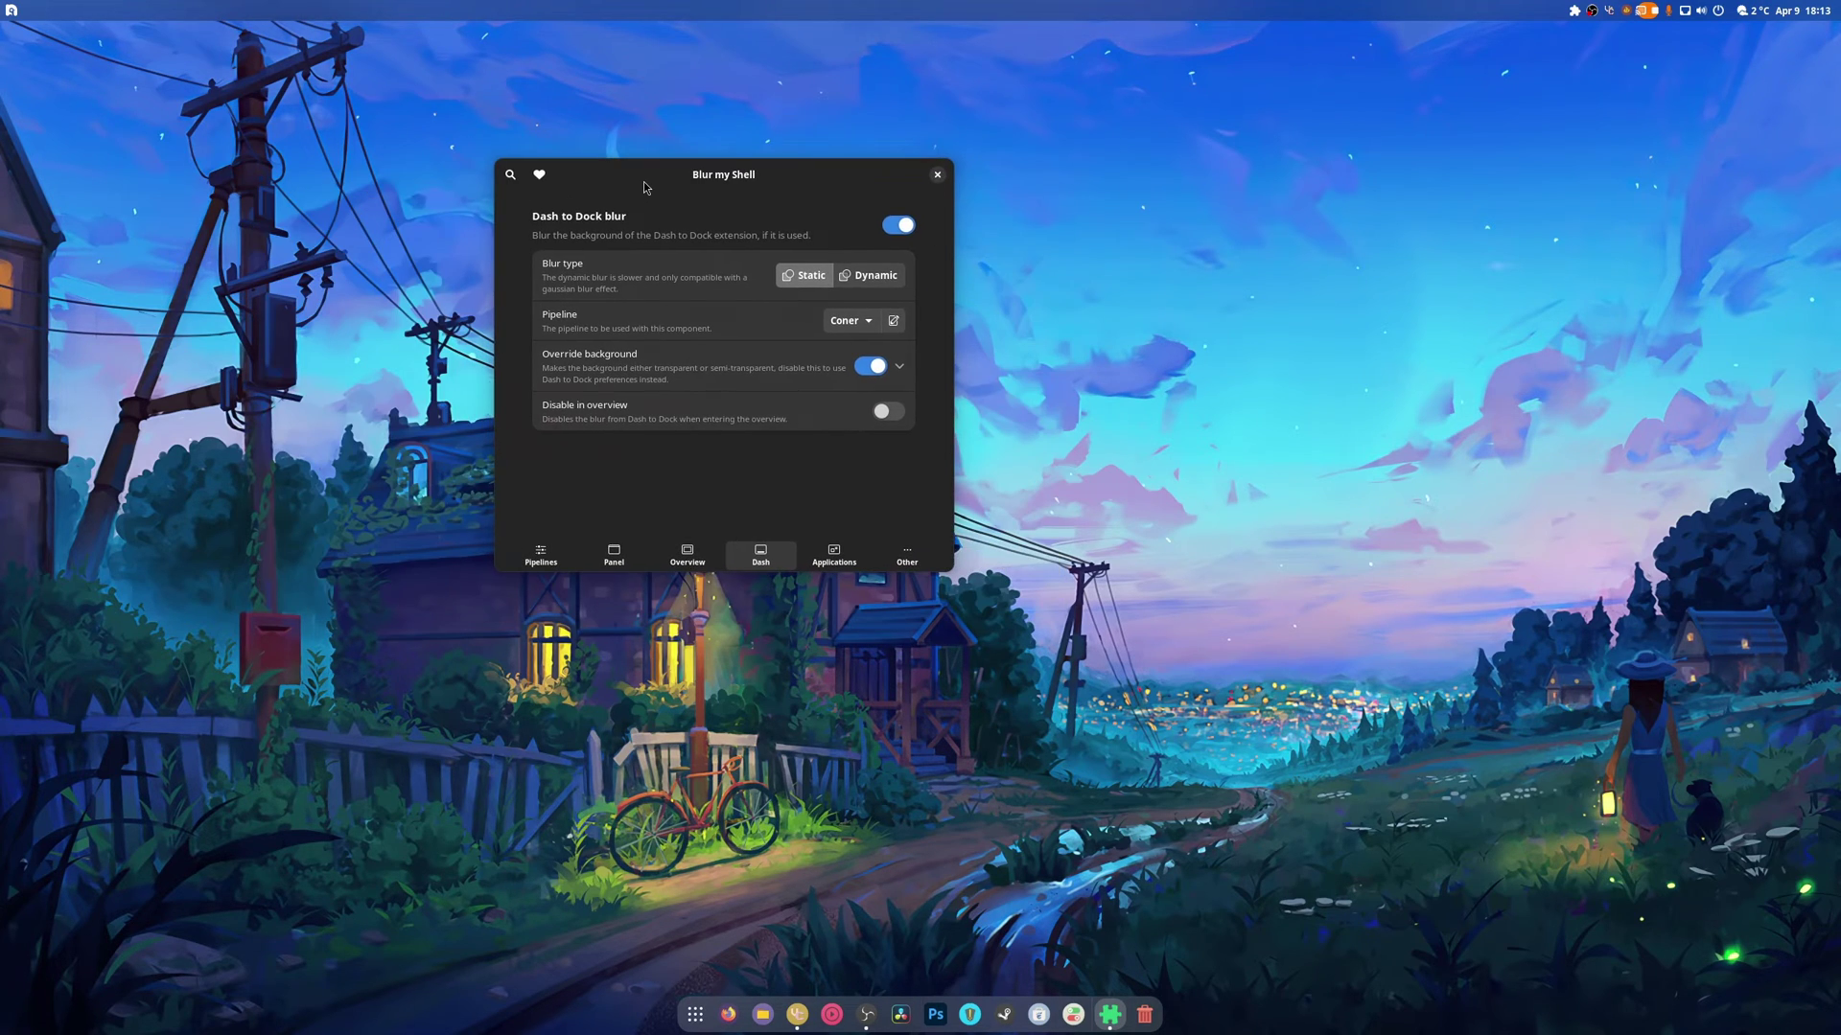
pyautogui.click(938, 176)
# Open the aunetx/blur-my-shell repository in Firefox, switch to the pipelines branch, and open the Code download menu
pyautogui.click(745, 1014)
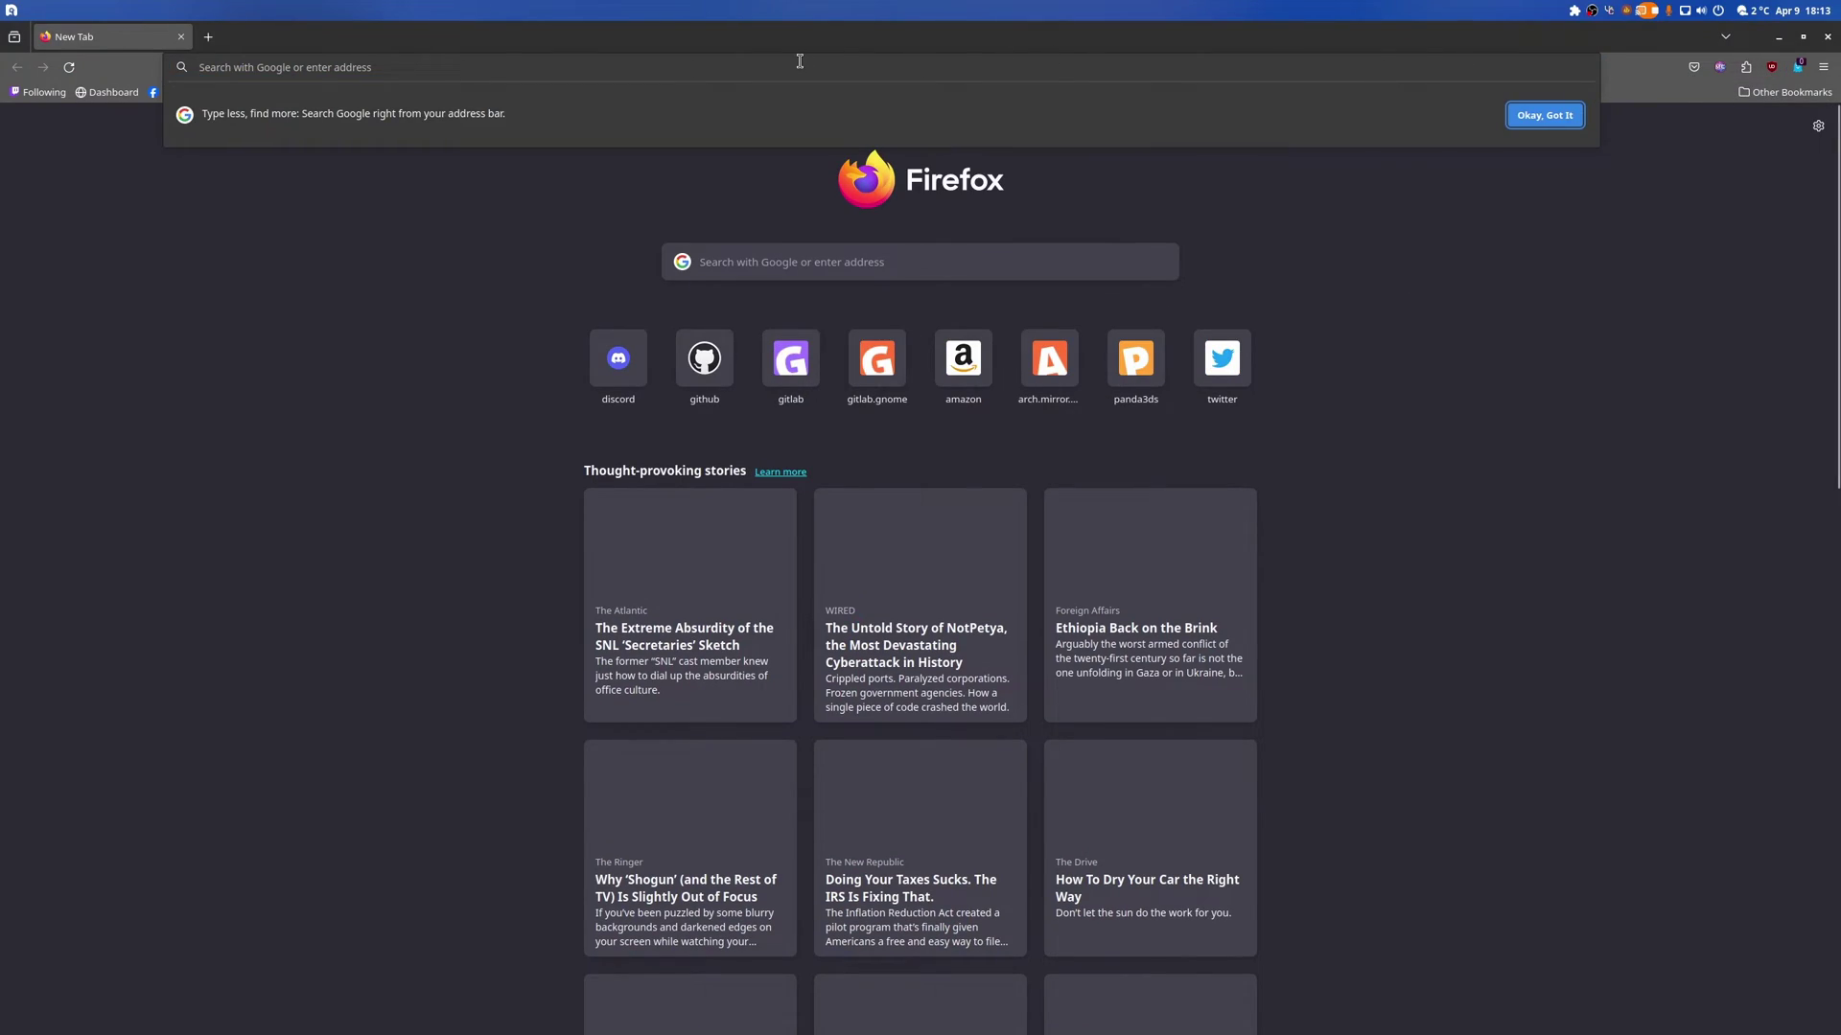
pyautogui.write('blur')
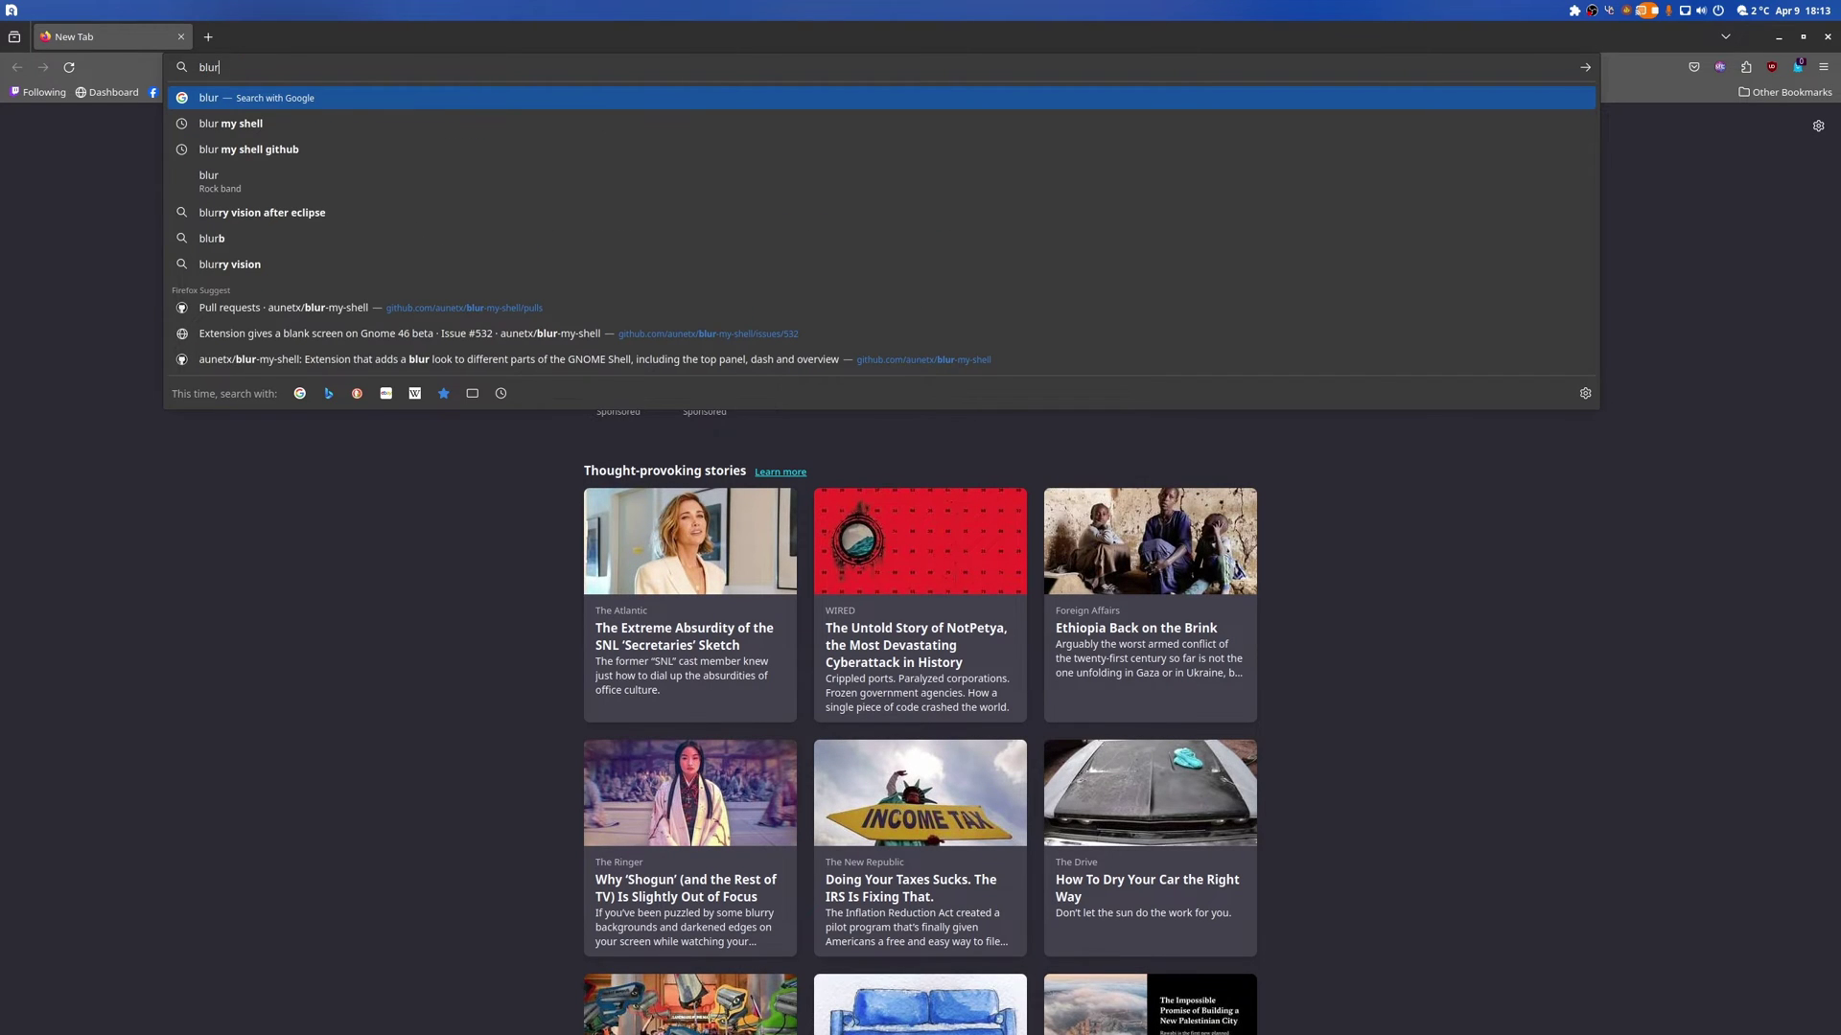
pyautogui.click(537, 307)
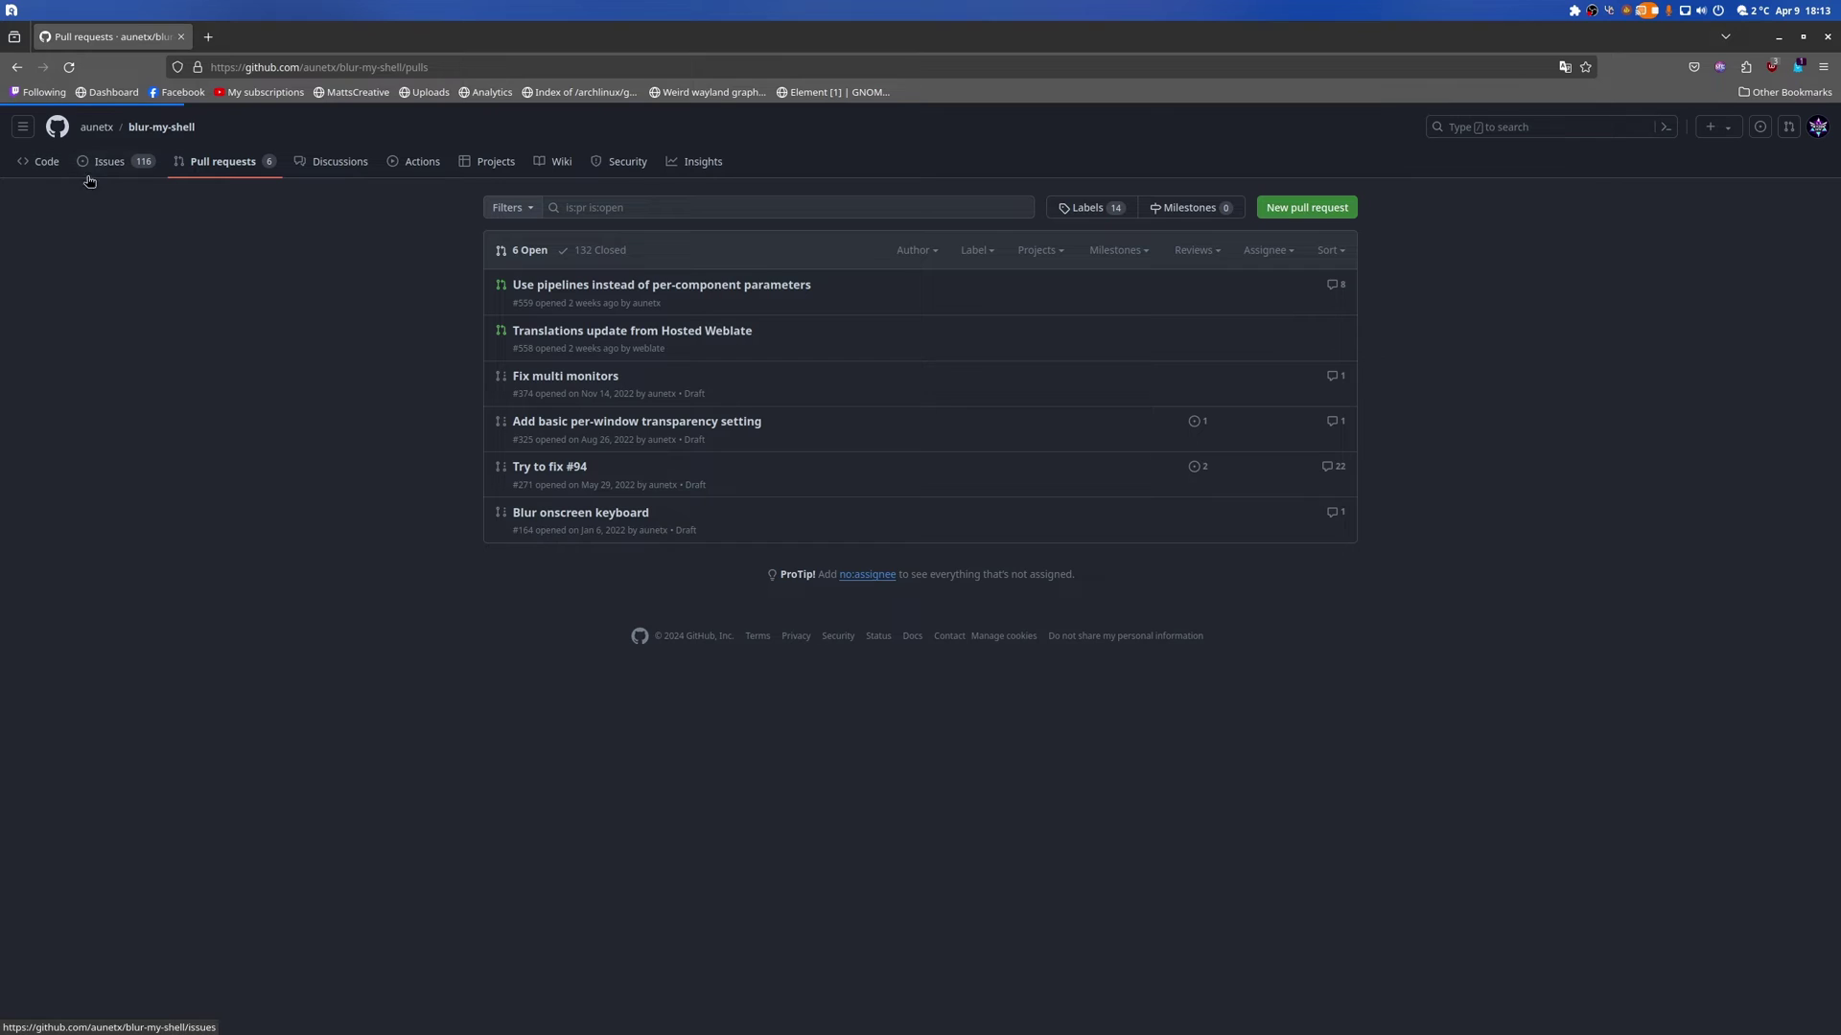
pyautogui.click(44, 161)
pyautogui.click(550, 254)
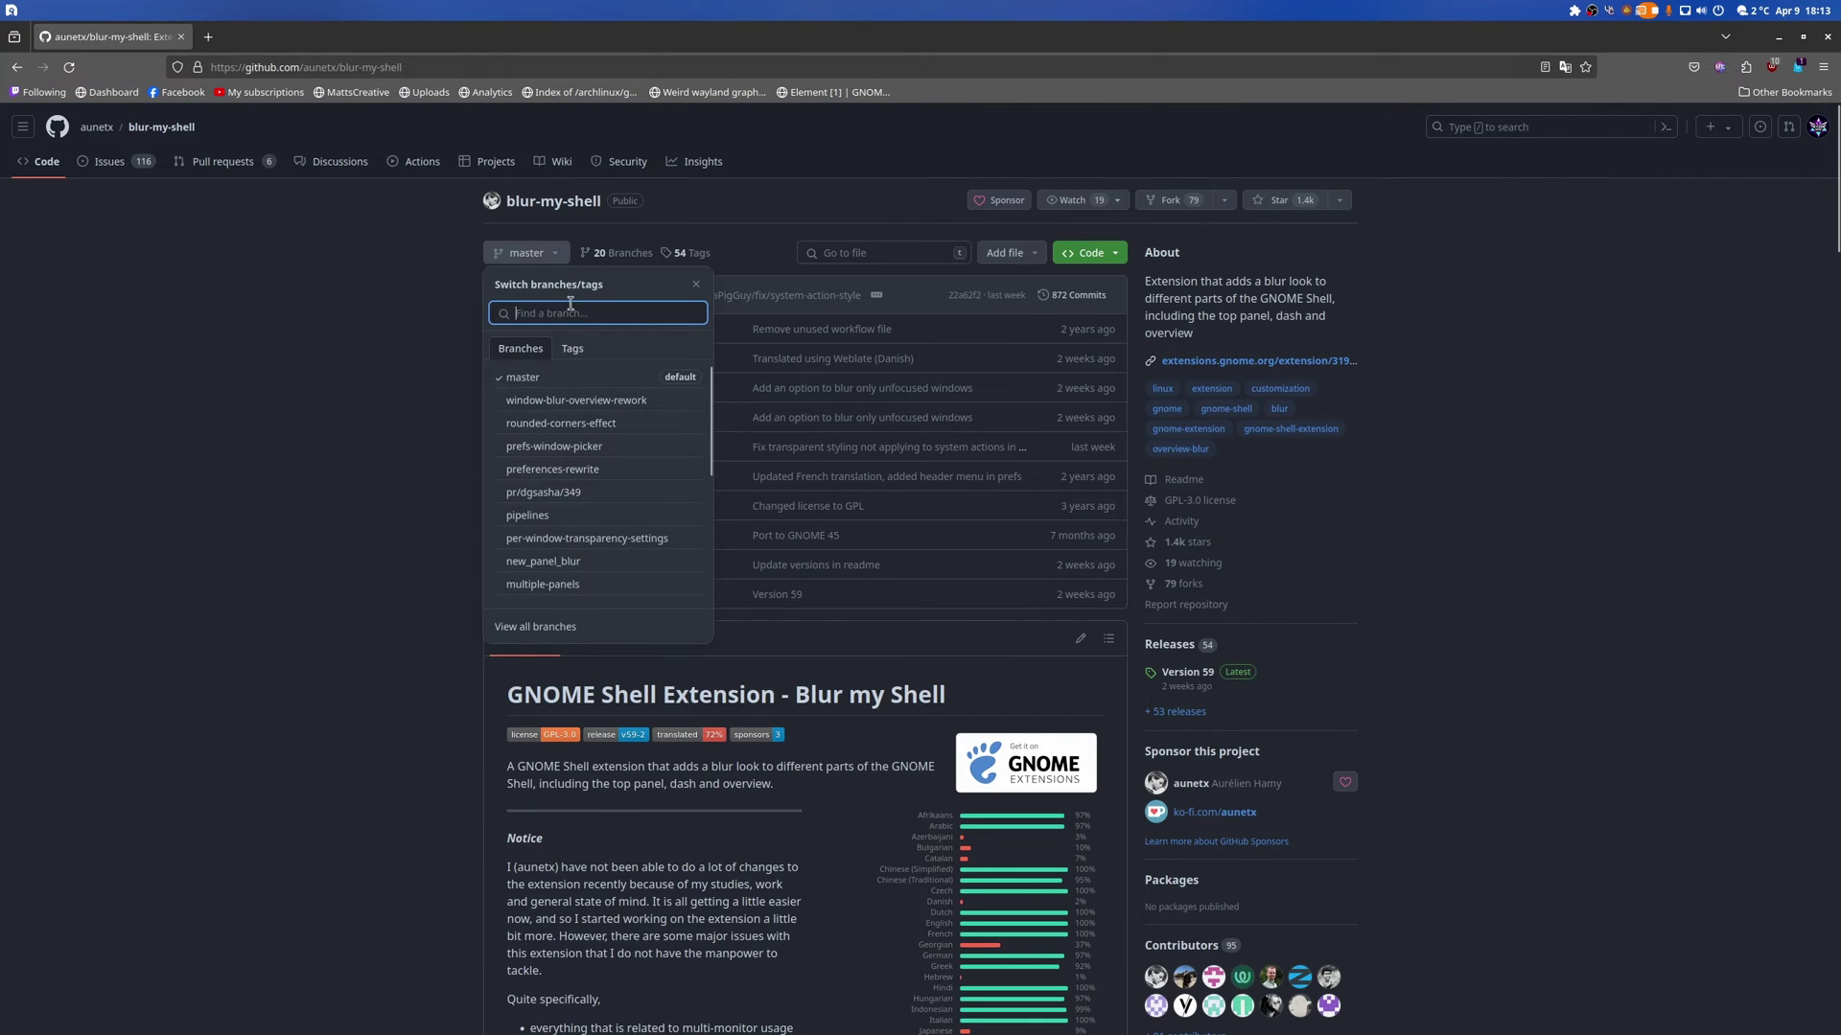
pyautogui.click(573, 515)
pyautogui.click(1109, 259)
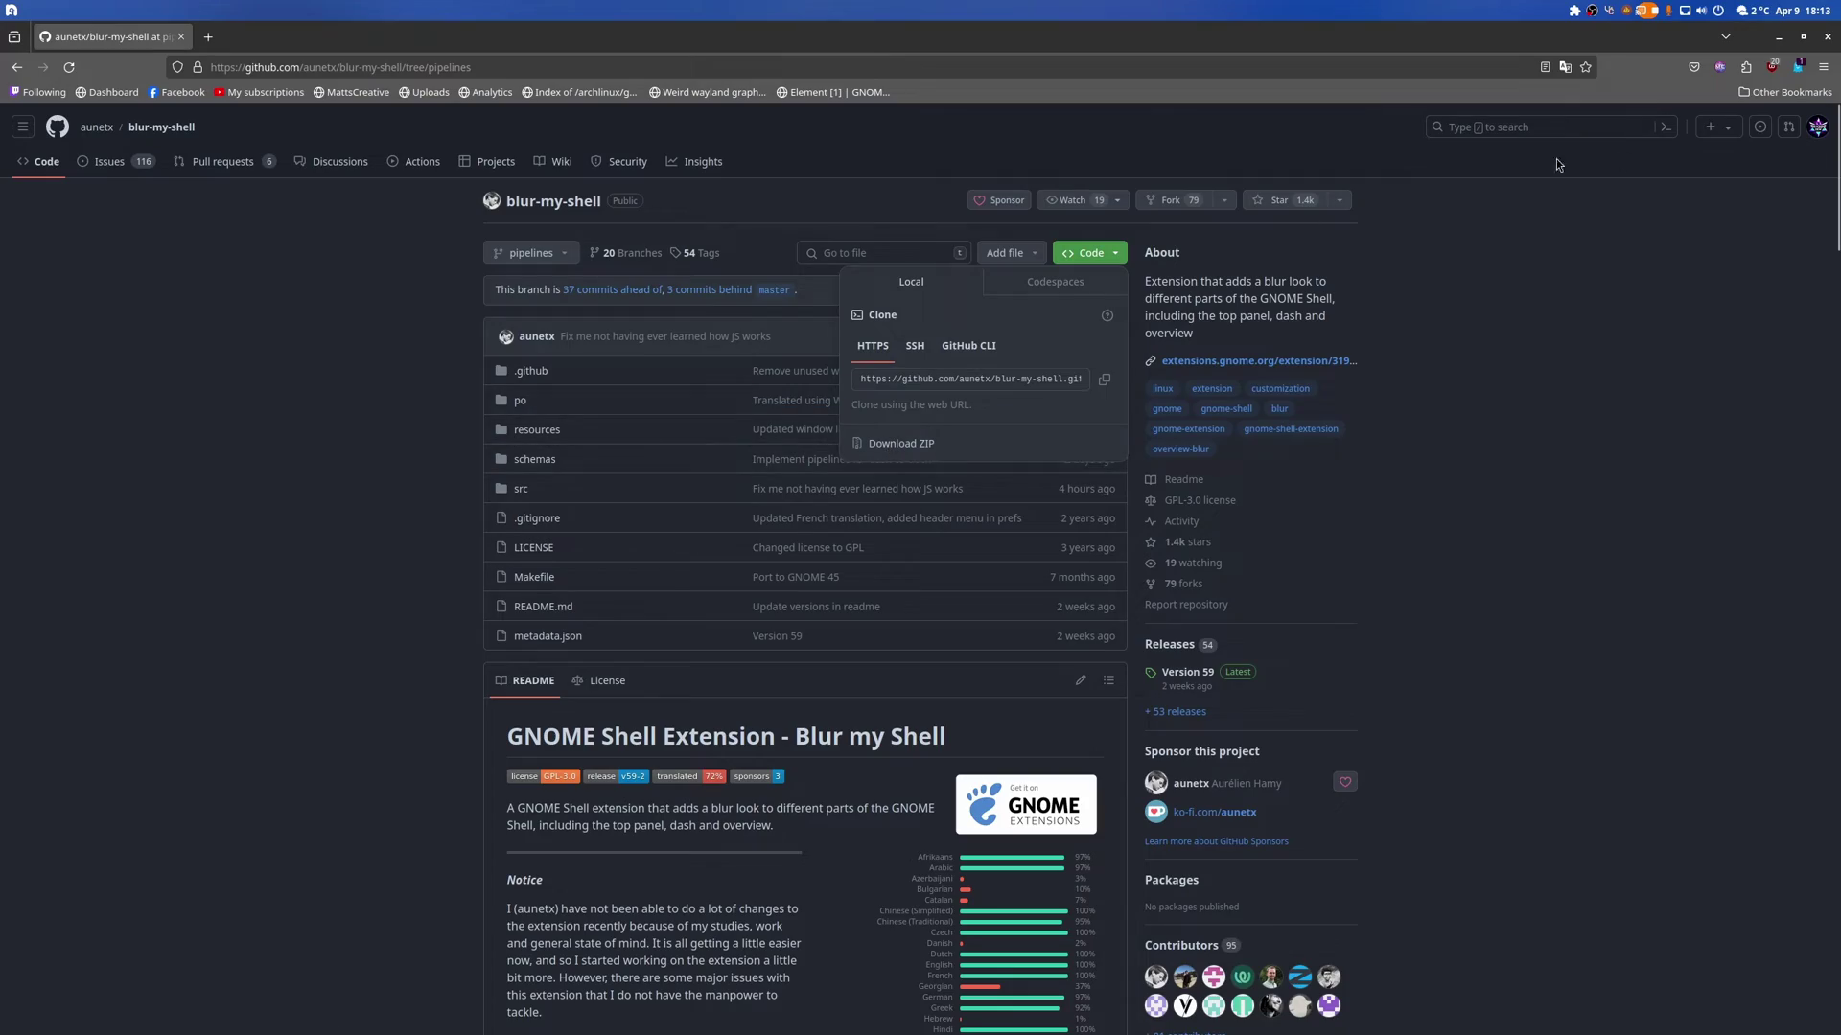
# Close the browser and bring up Files showing Downloads with the blur-my-shell-pipelines folder
pyautogui.click(1824, 42)
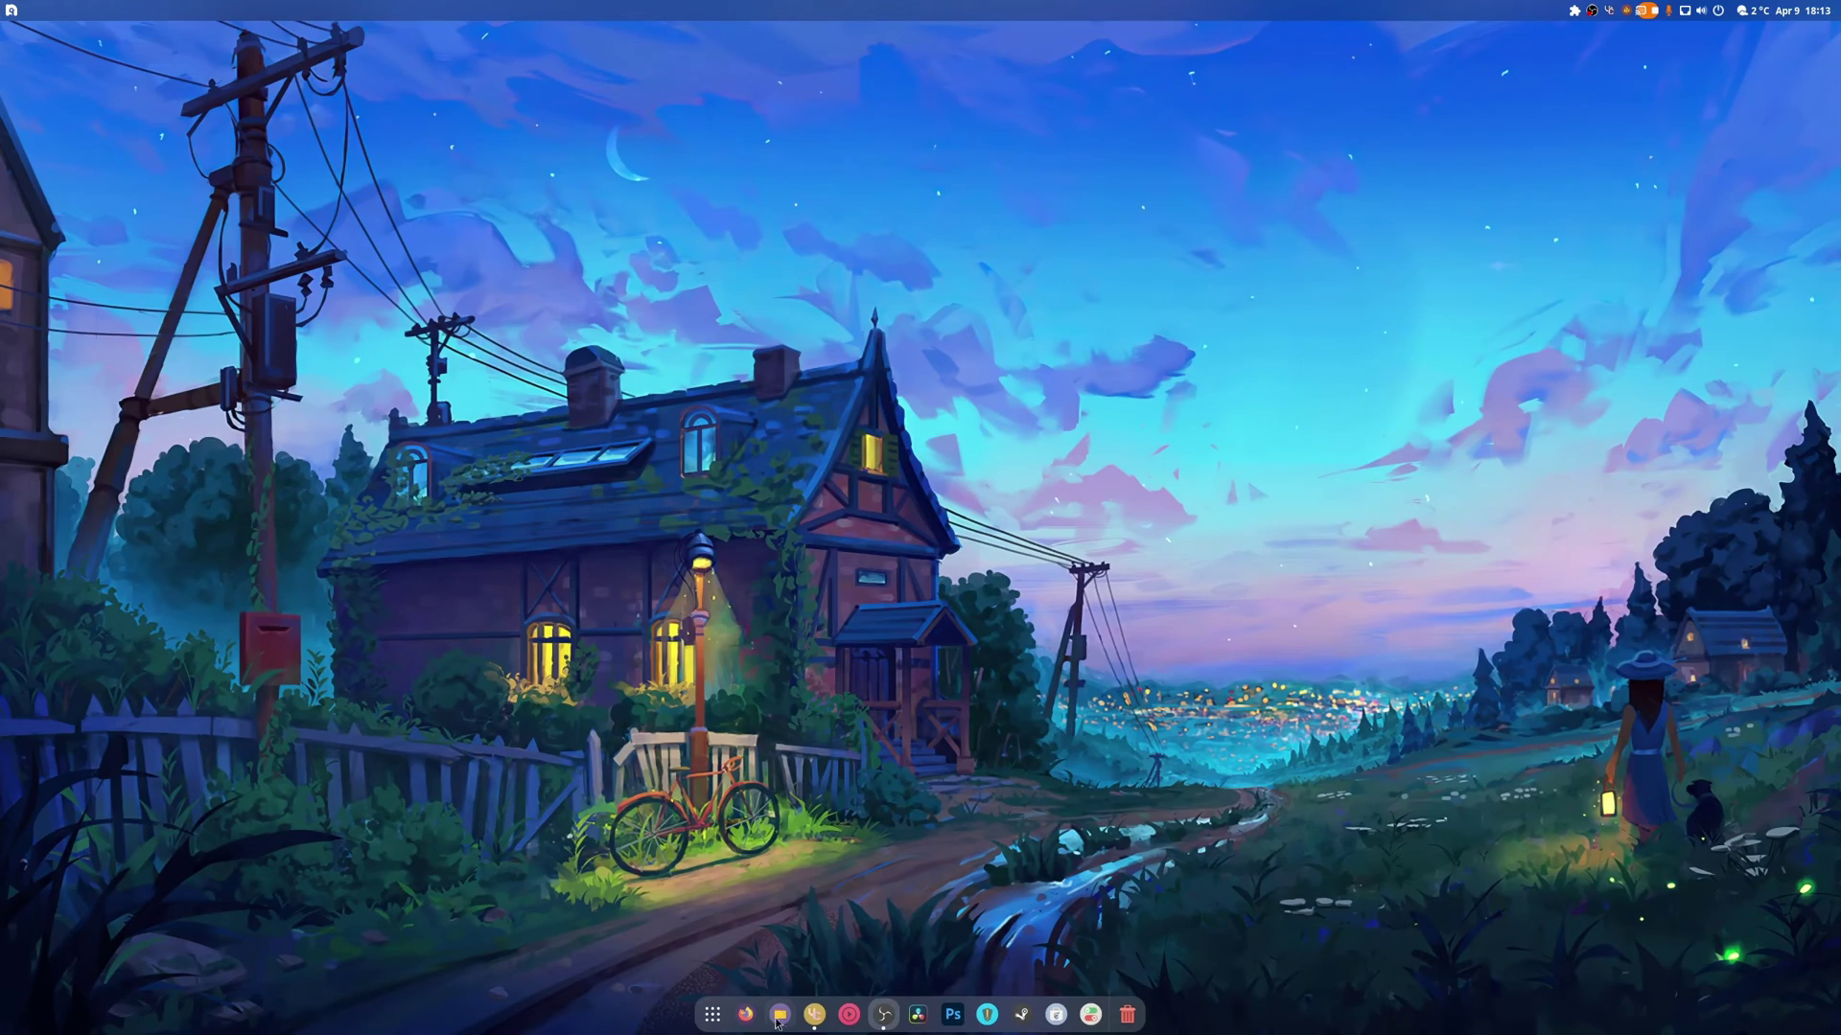
pyautogui.click(782, 1011)
pyautogui.press('super+h')
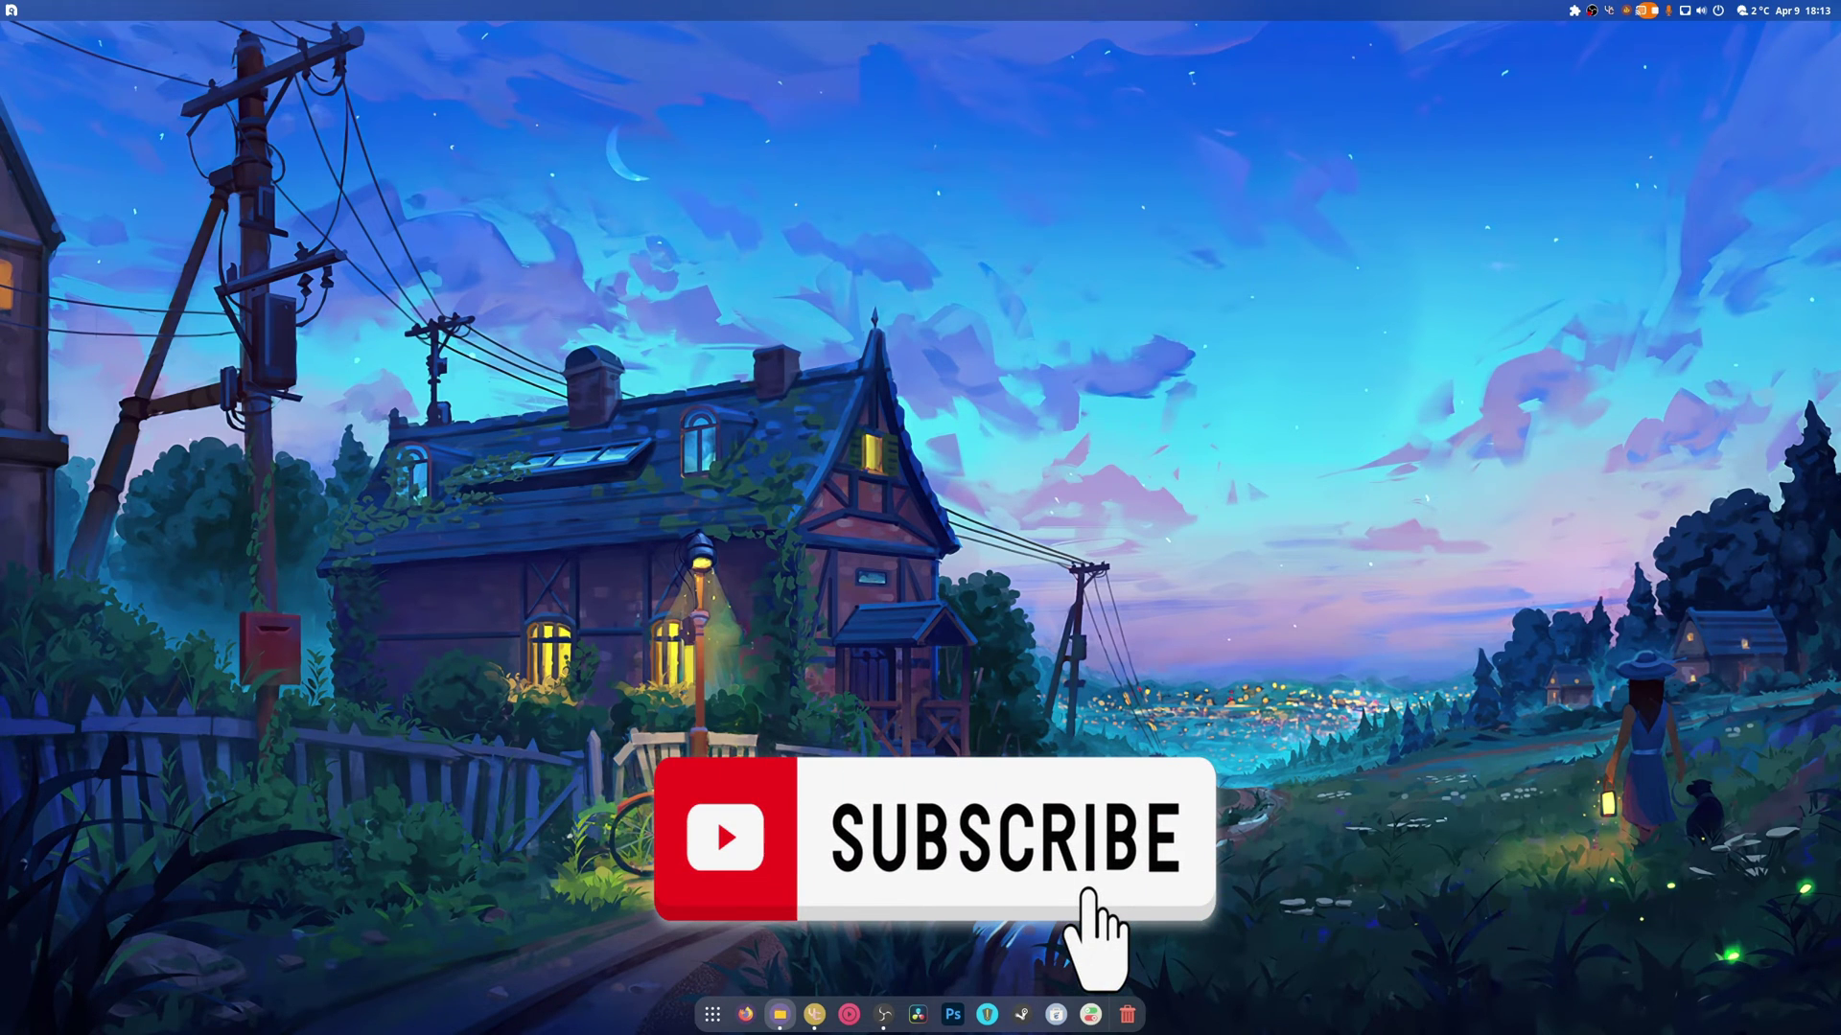
pyautogui.hotkey('alt', 'Tab')
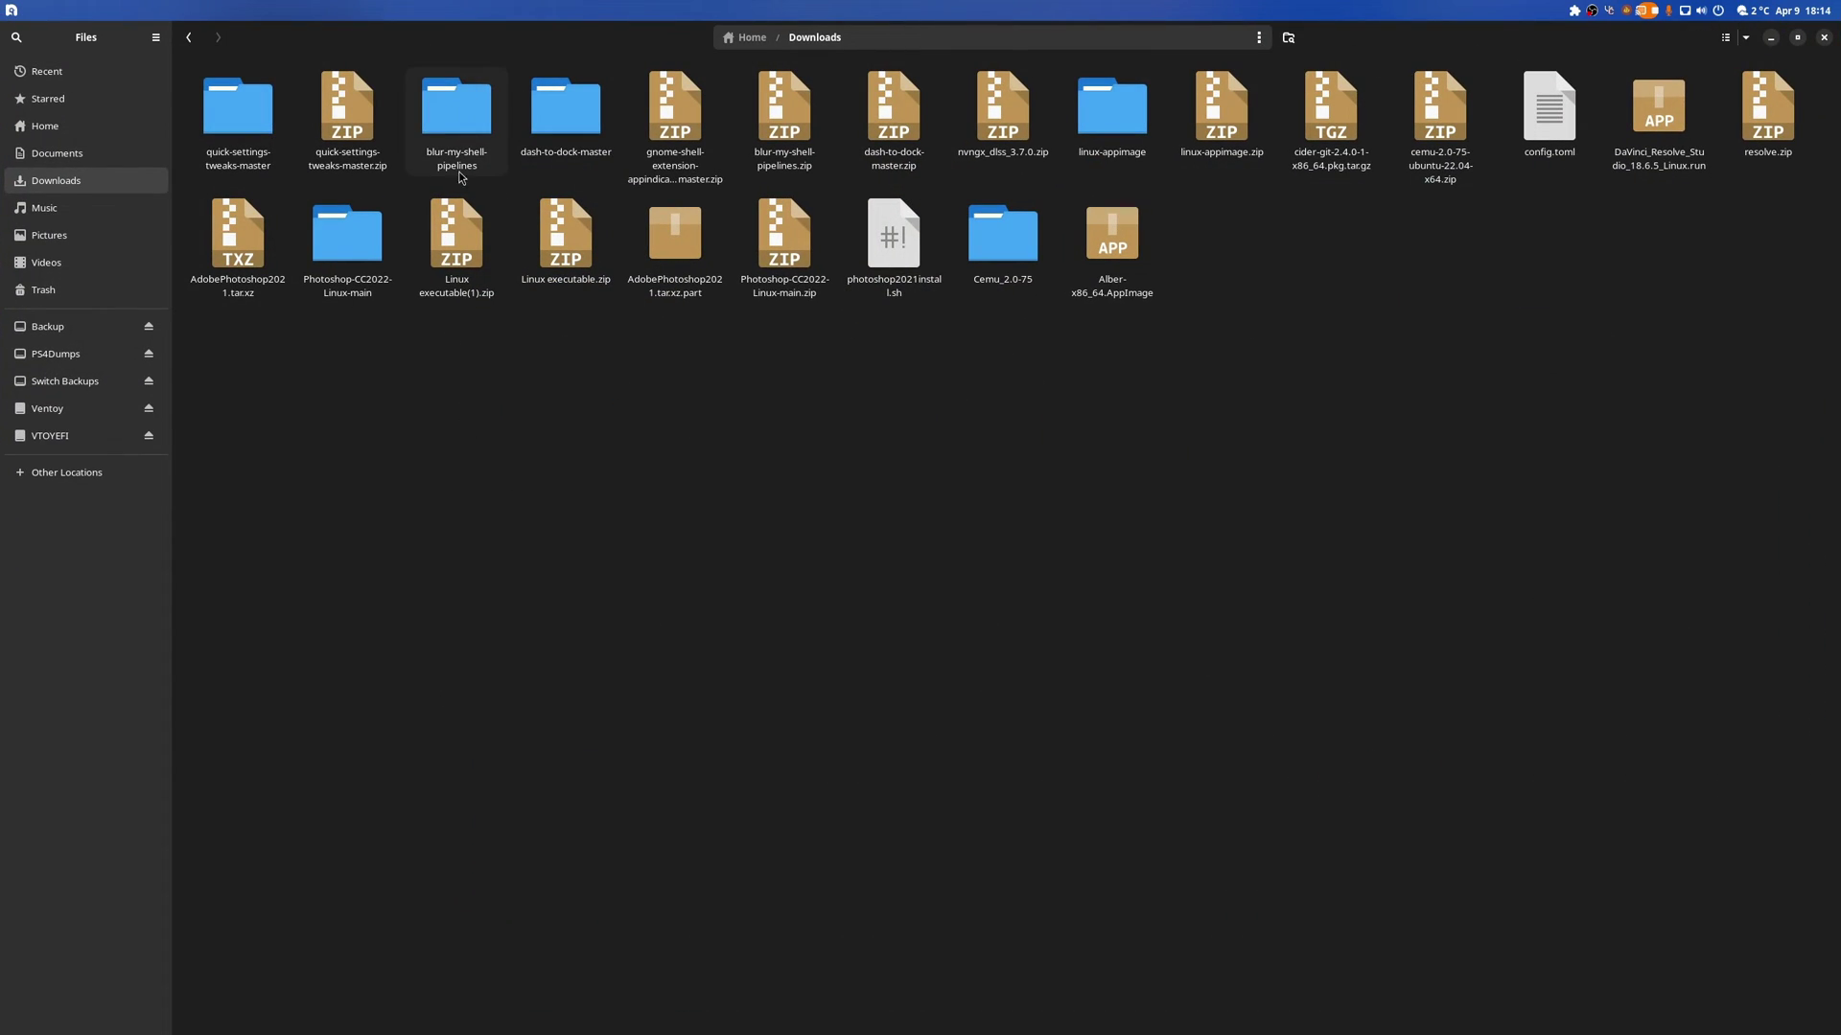
# Open the blur-my-shell-pipelines folder and launch a Console inside it
pyautogui.doubleClick(457, 154)
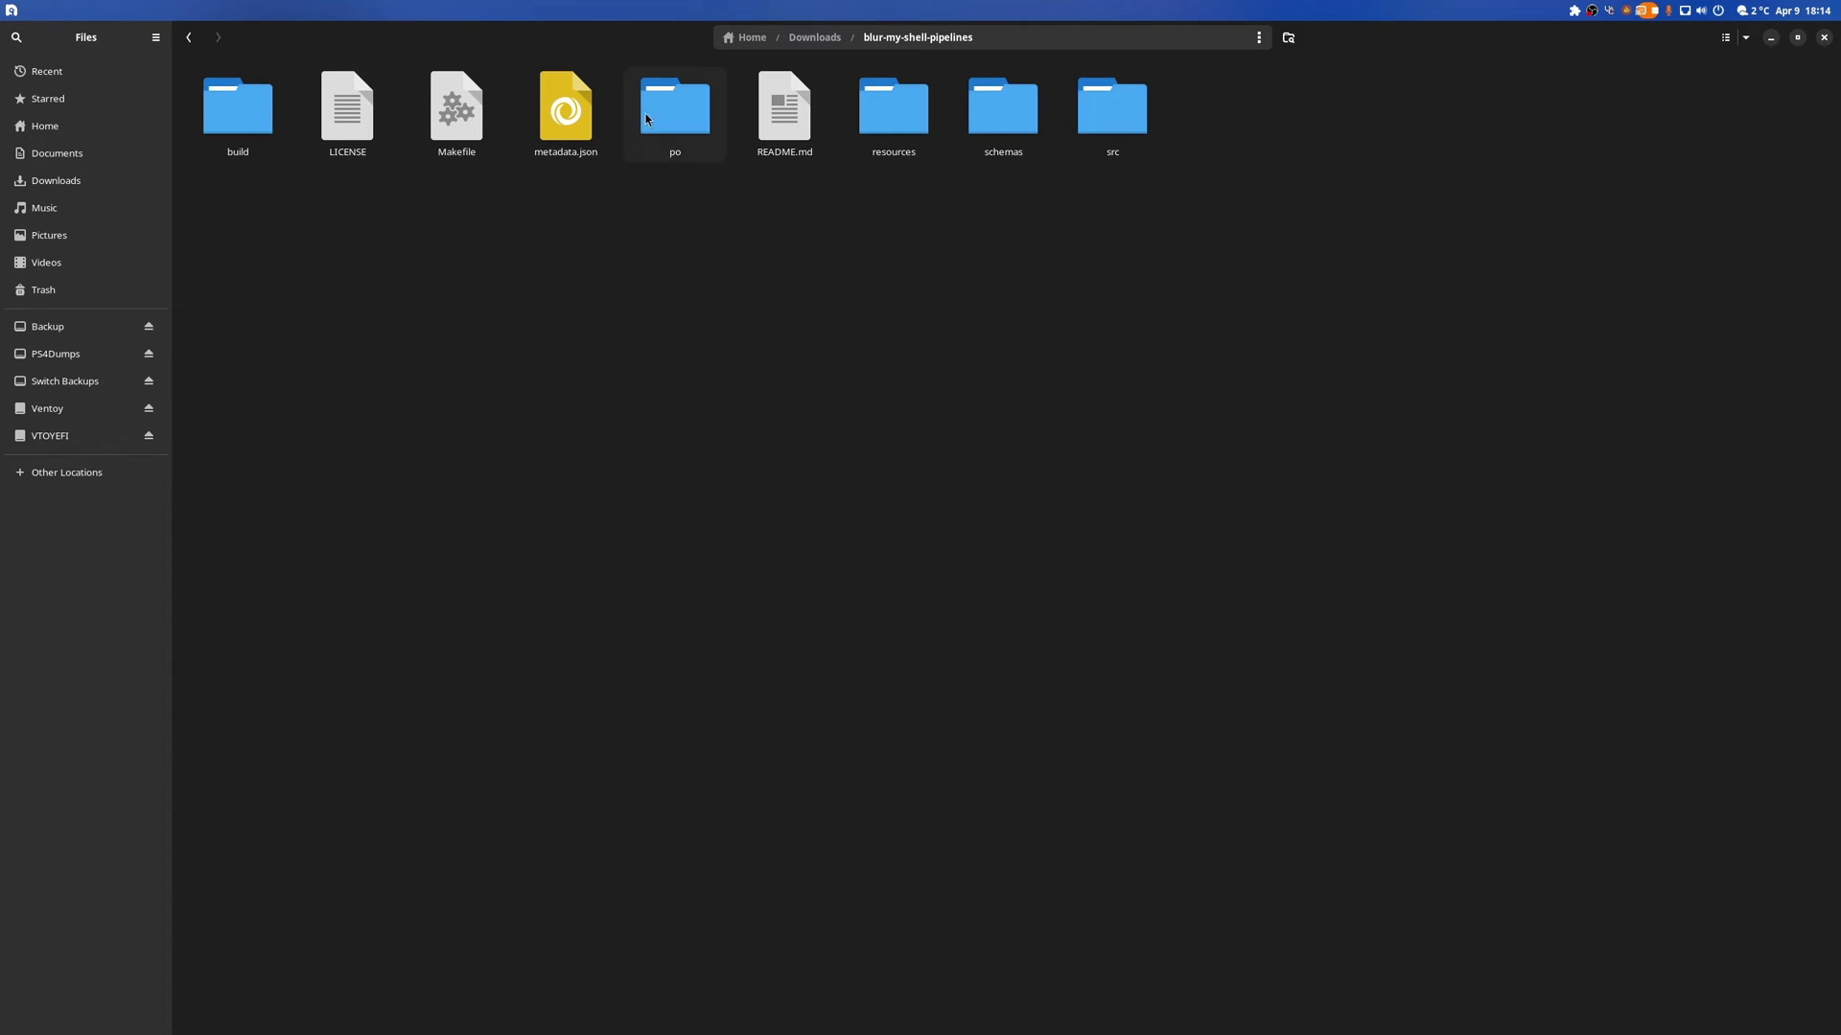
pyautogui.rightClick(573, 232)
pyautogui.click(642, 305)
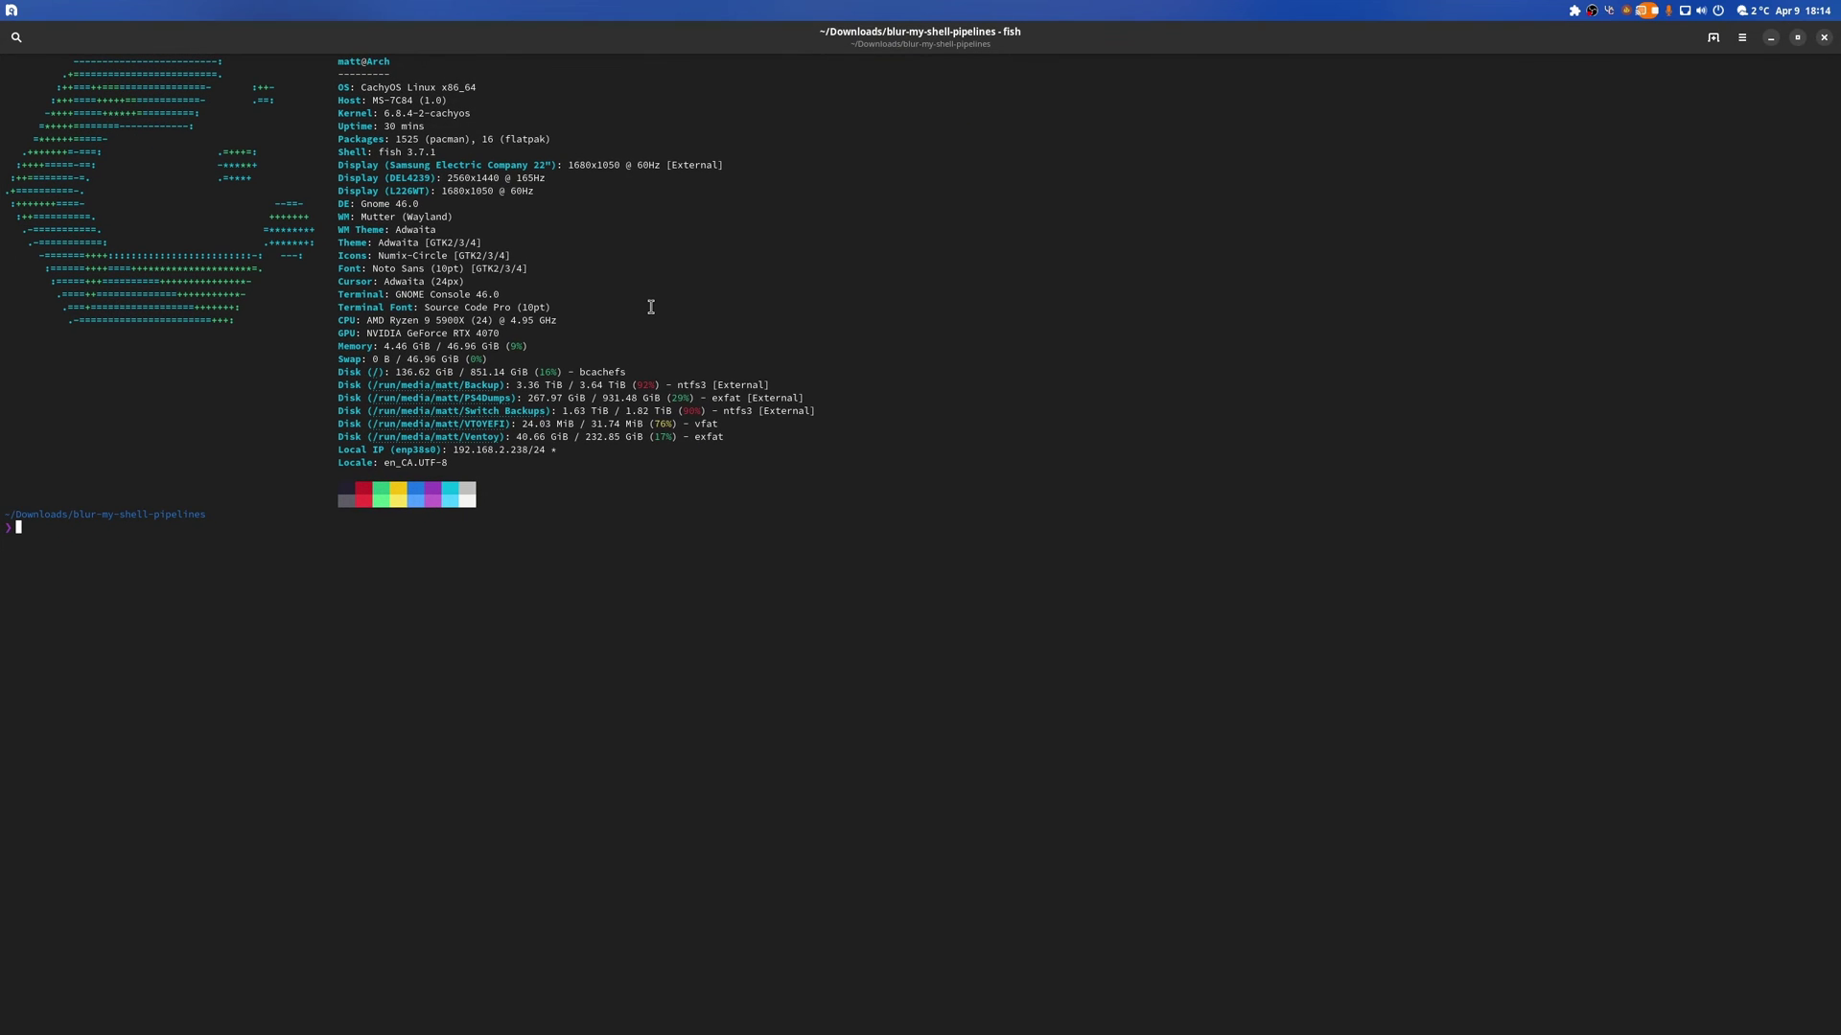
# Run make and make install, then close the Console
pyautogui.write('make')
pyautogui.press('Return')
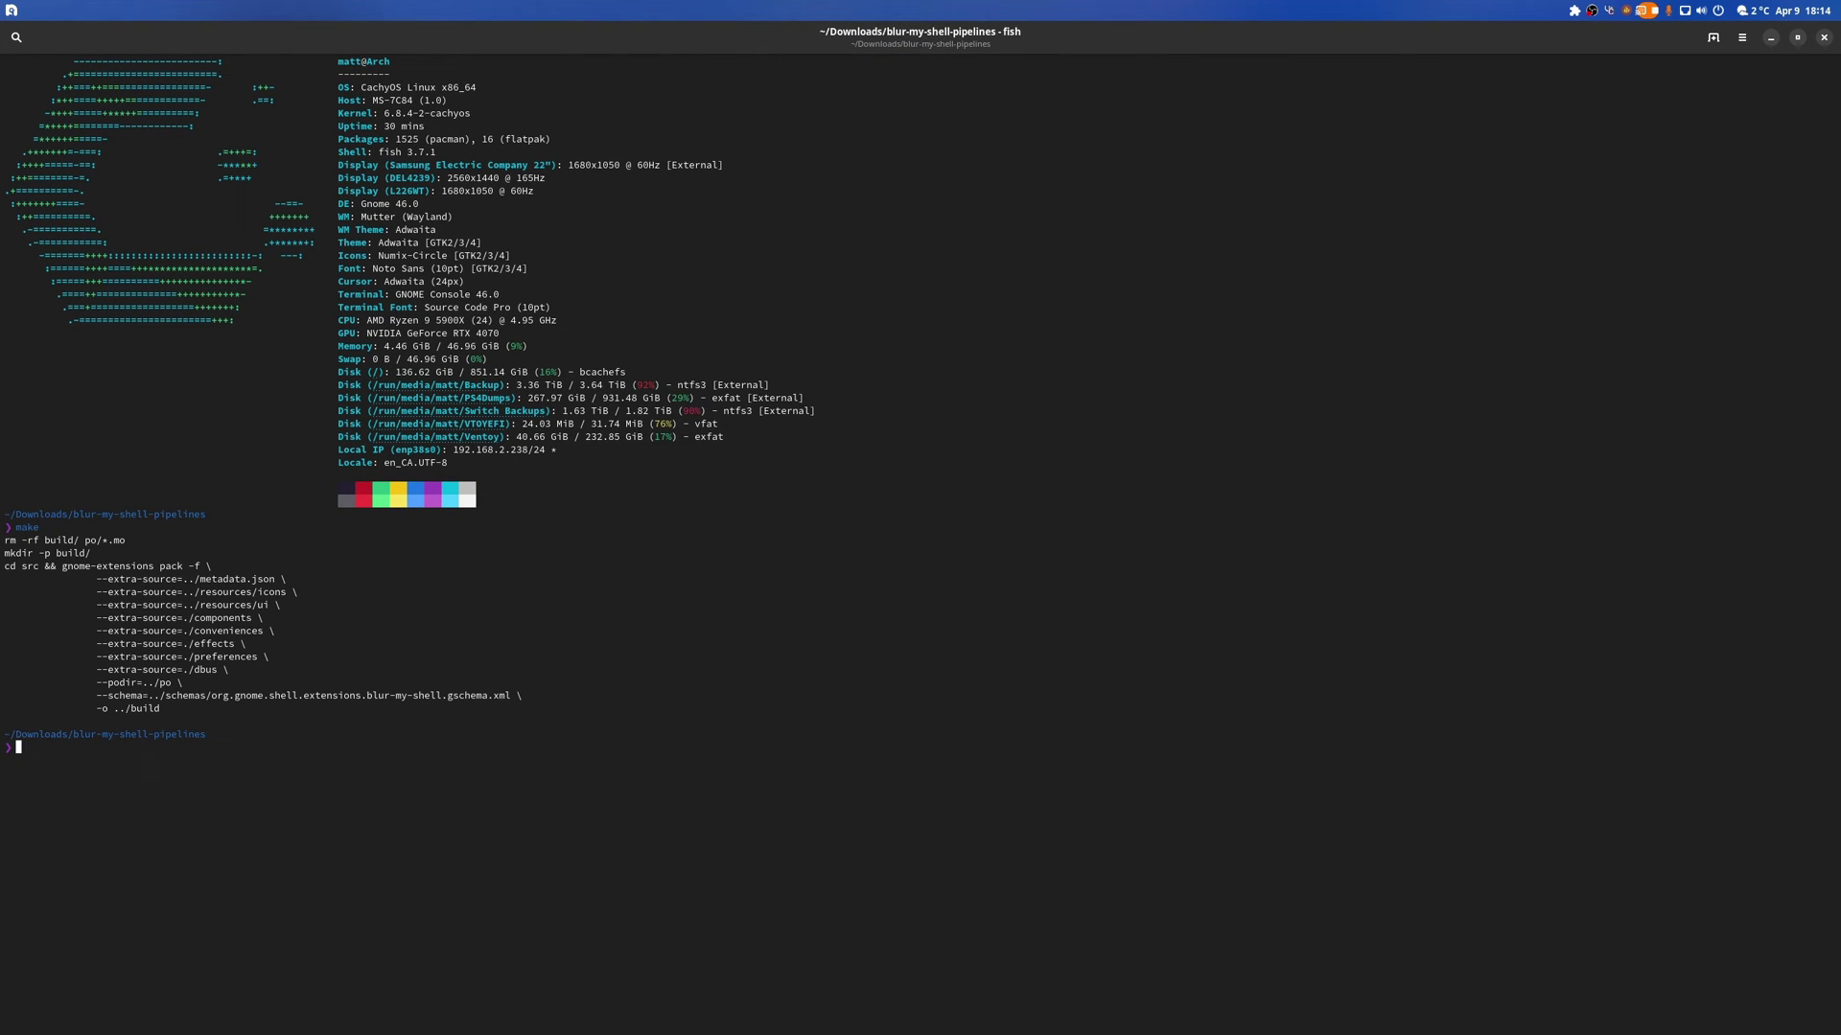
pyautogui.write('make install')
pyautogui.press('Return')
pyautogui.click(1823, 36)
pyautogui.click(1575, 11)
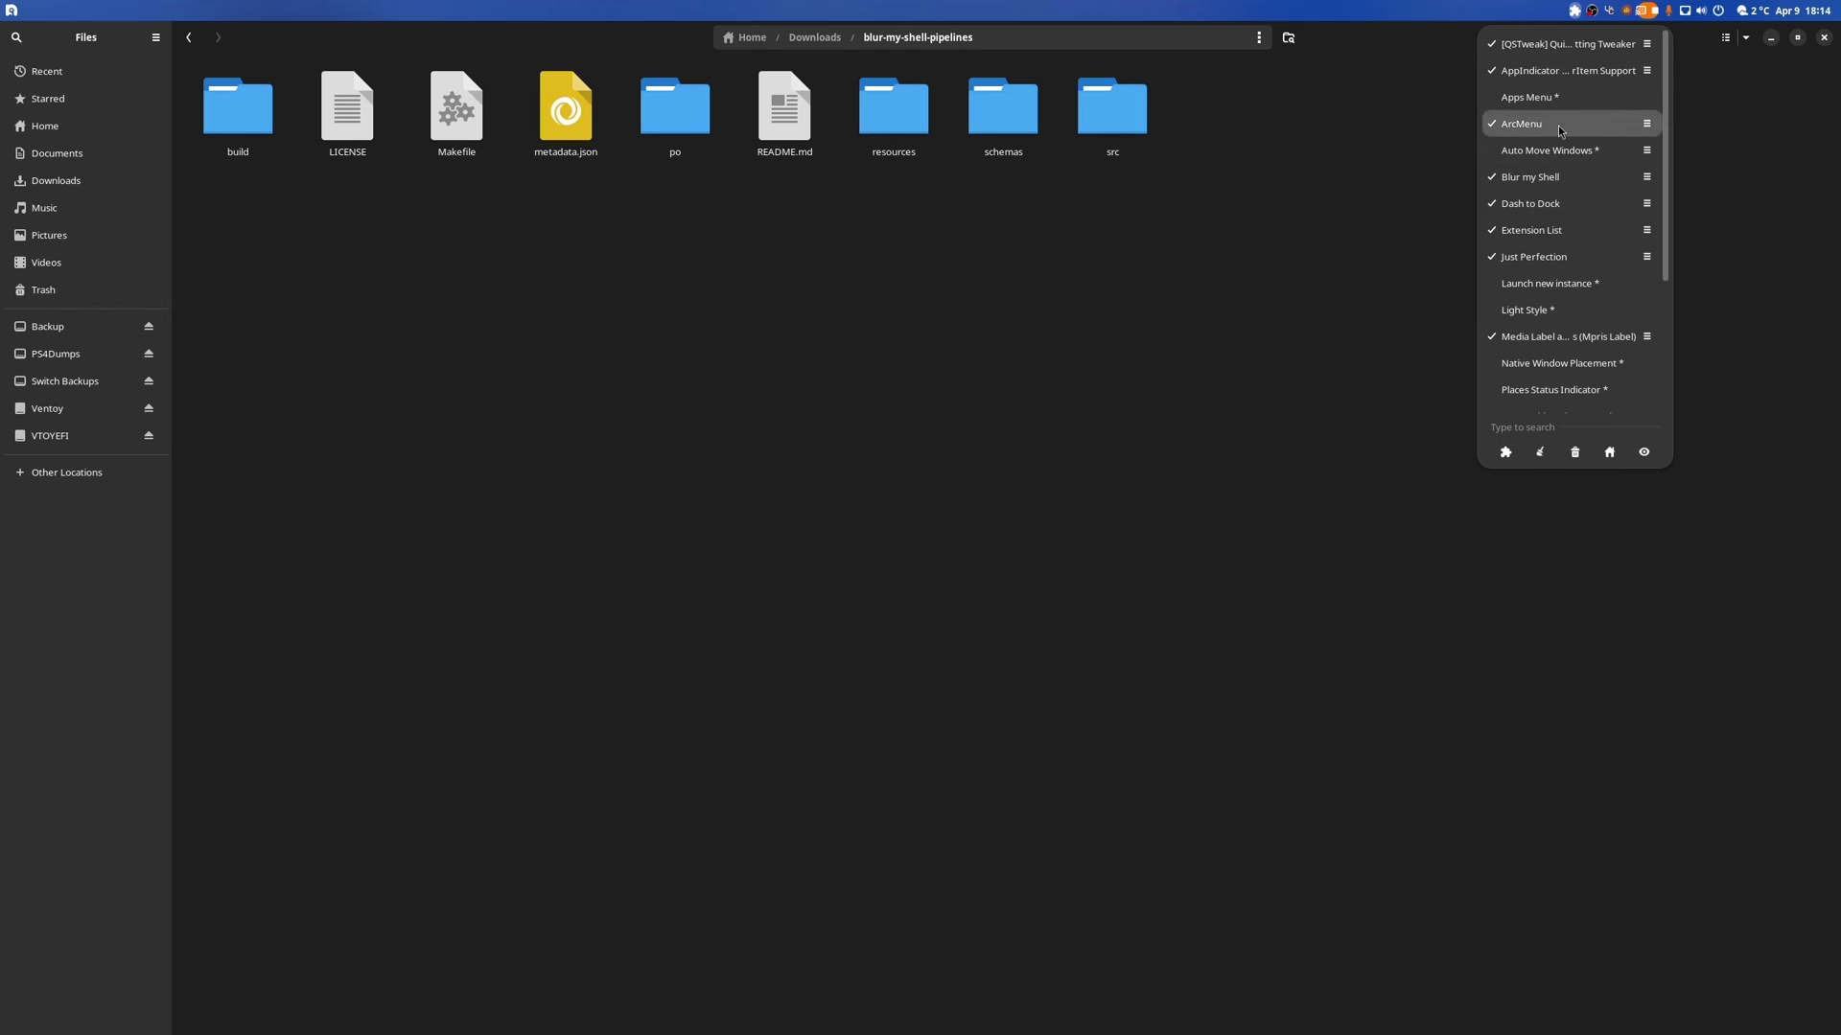
# Close the extensions list and Files, then reopen the app grid at its second page
pyautogui.click(1382, 468)
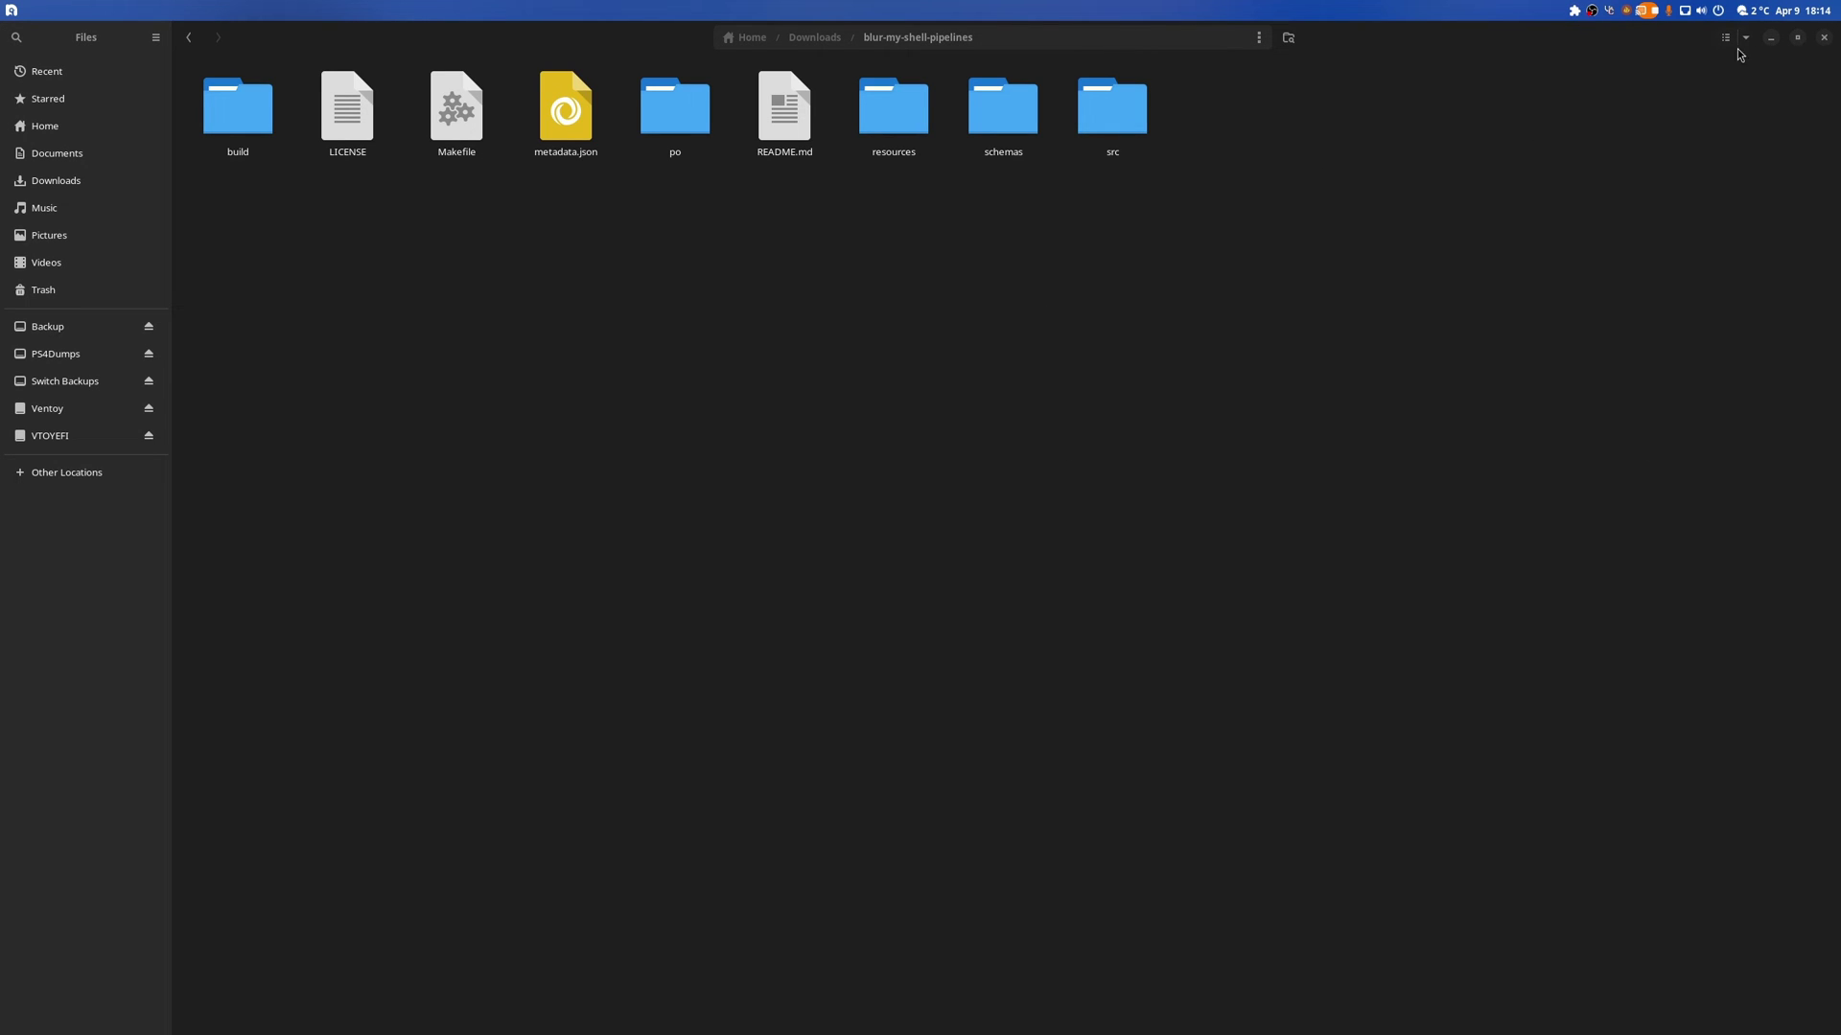
pyautogui.click(1823, 36)
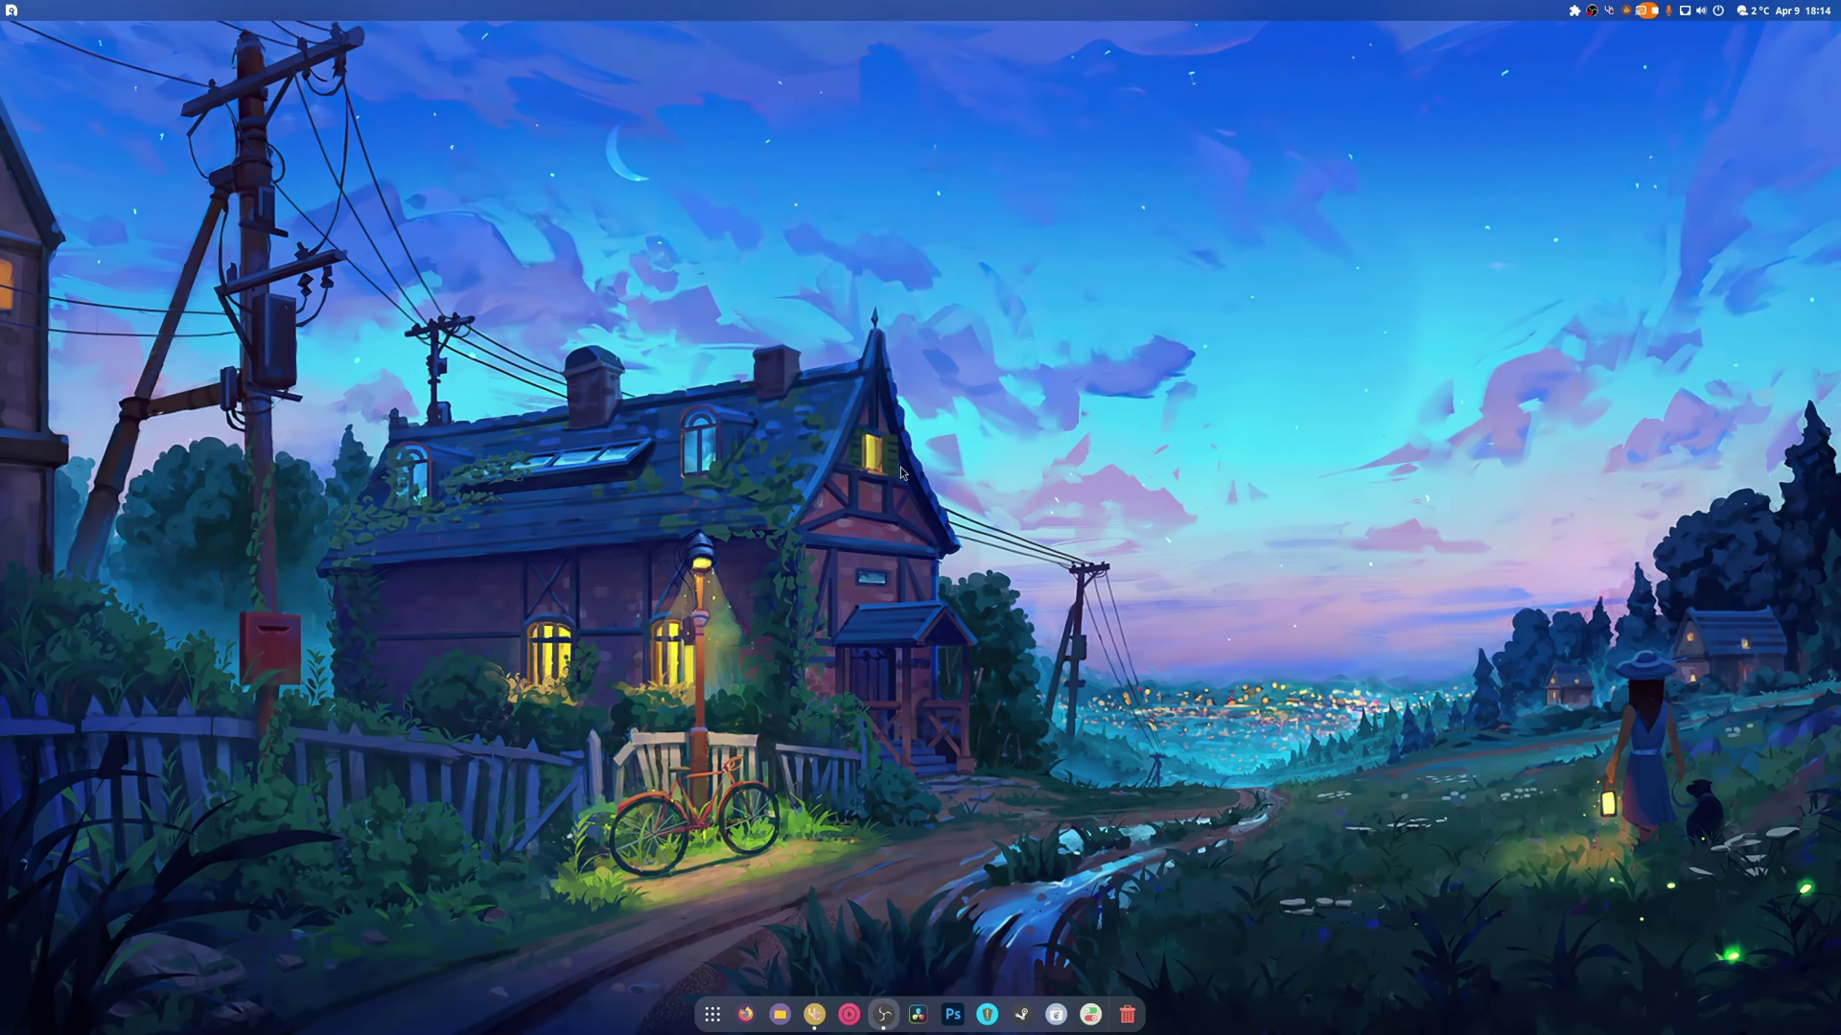
pyautogui.click(722, 1011)
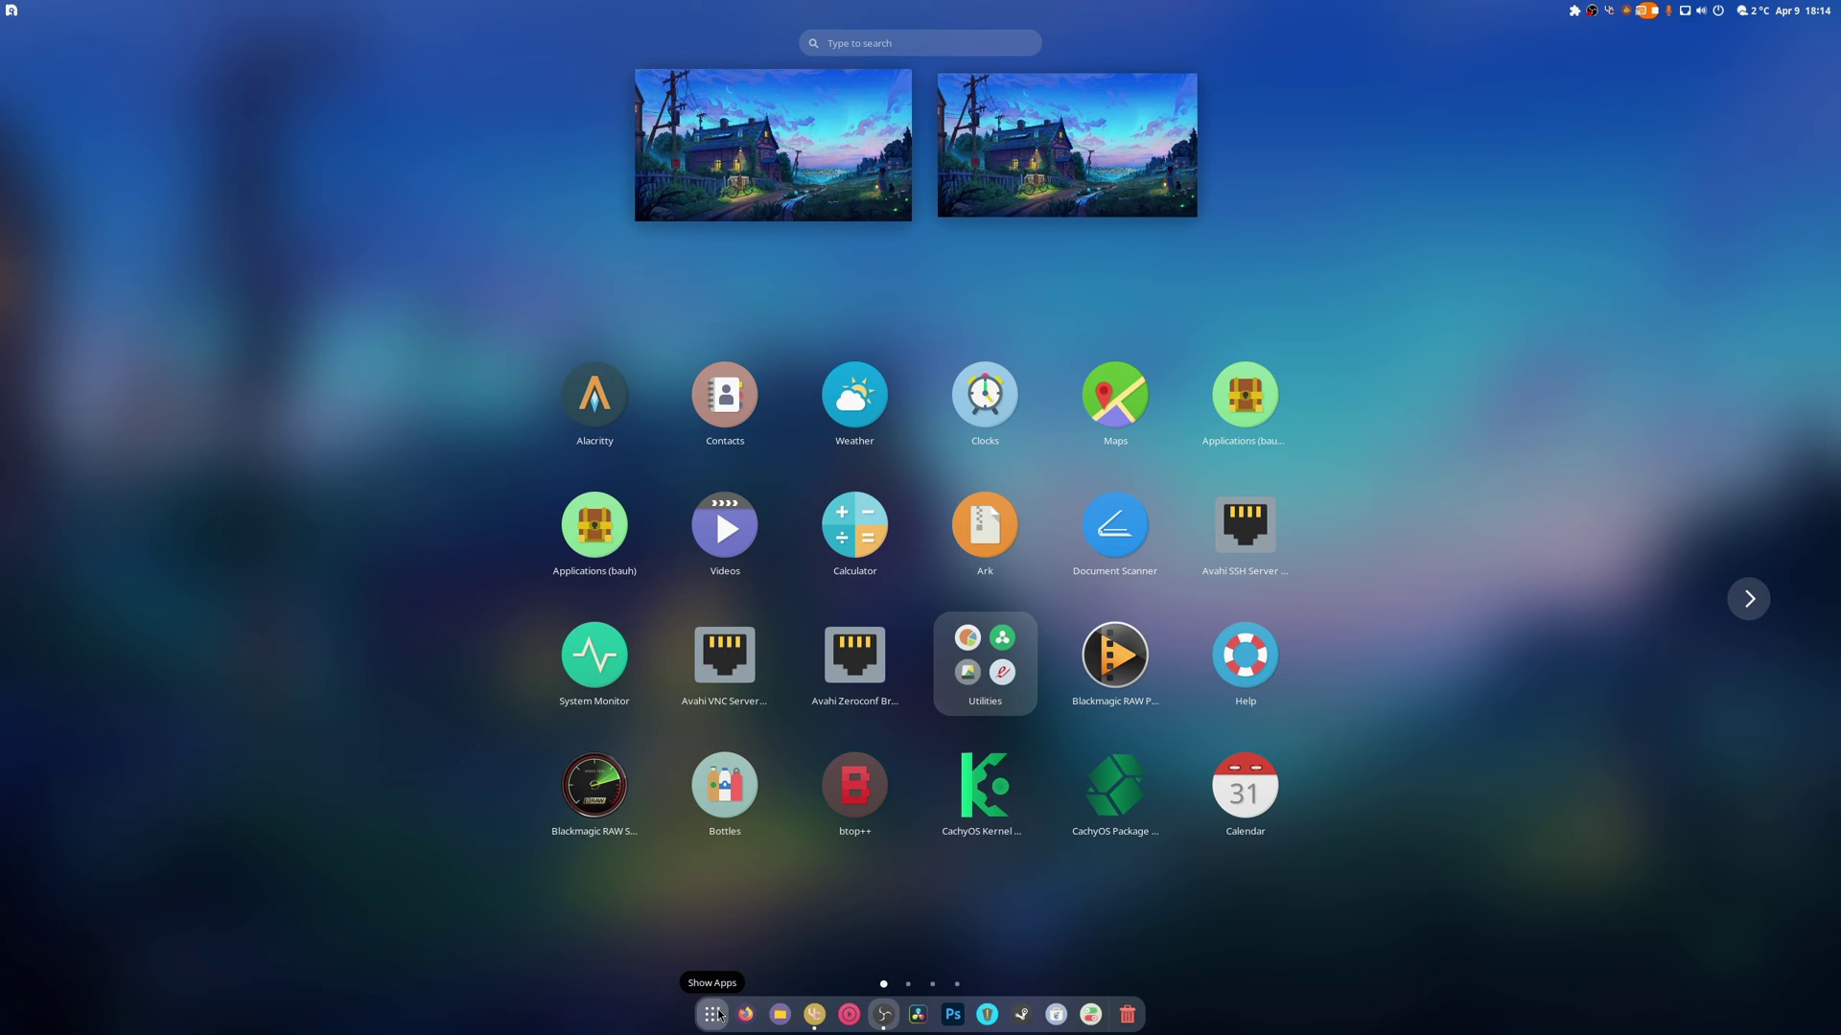
pyautogui.click(705, 329)
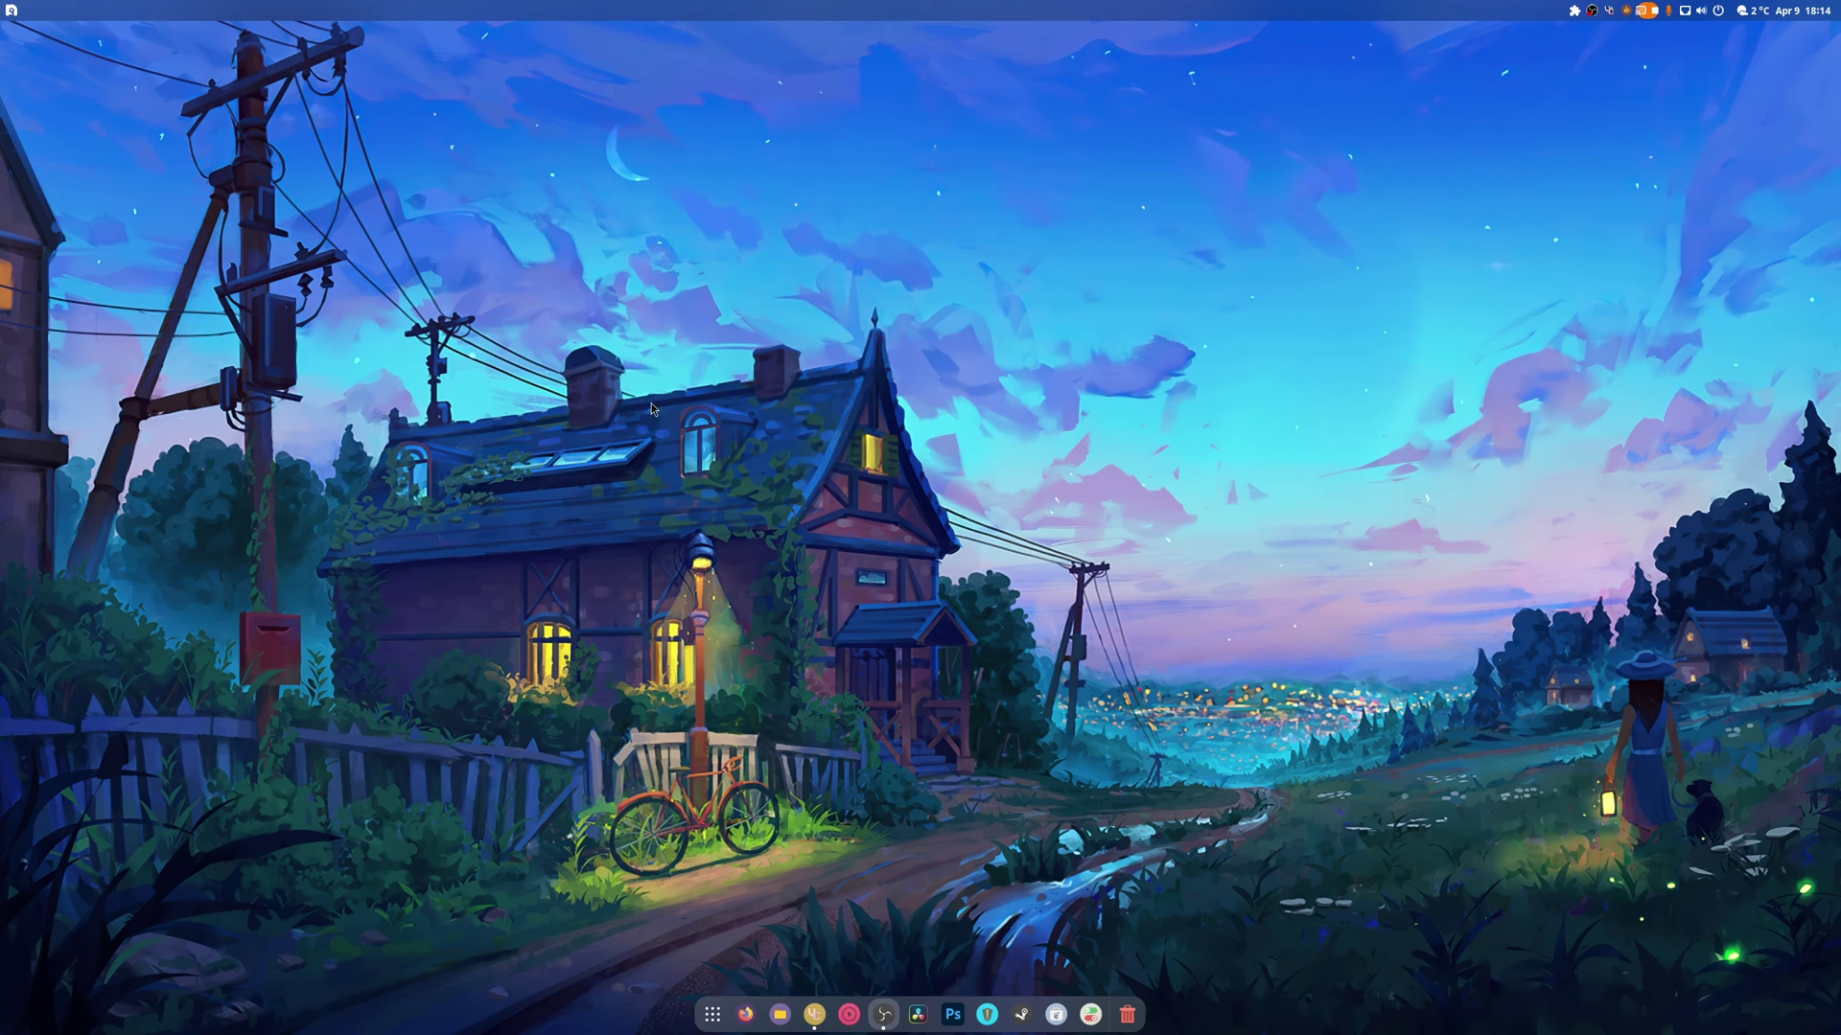
pyautogui.click(712, 1014)
pyautogui.scroll(-3, 1271, 686)
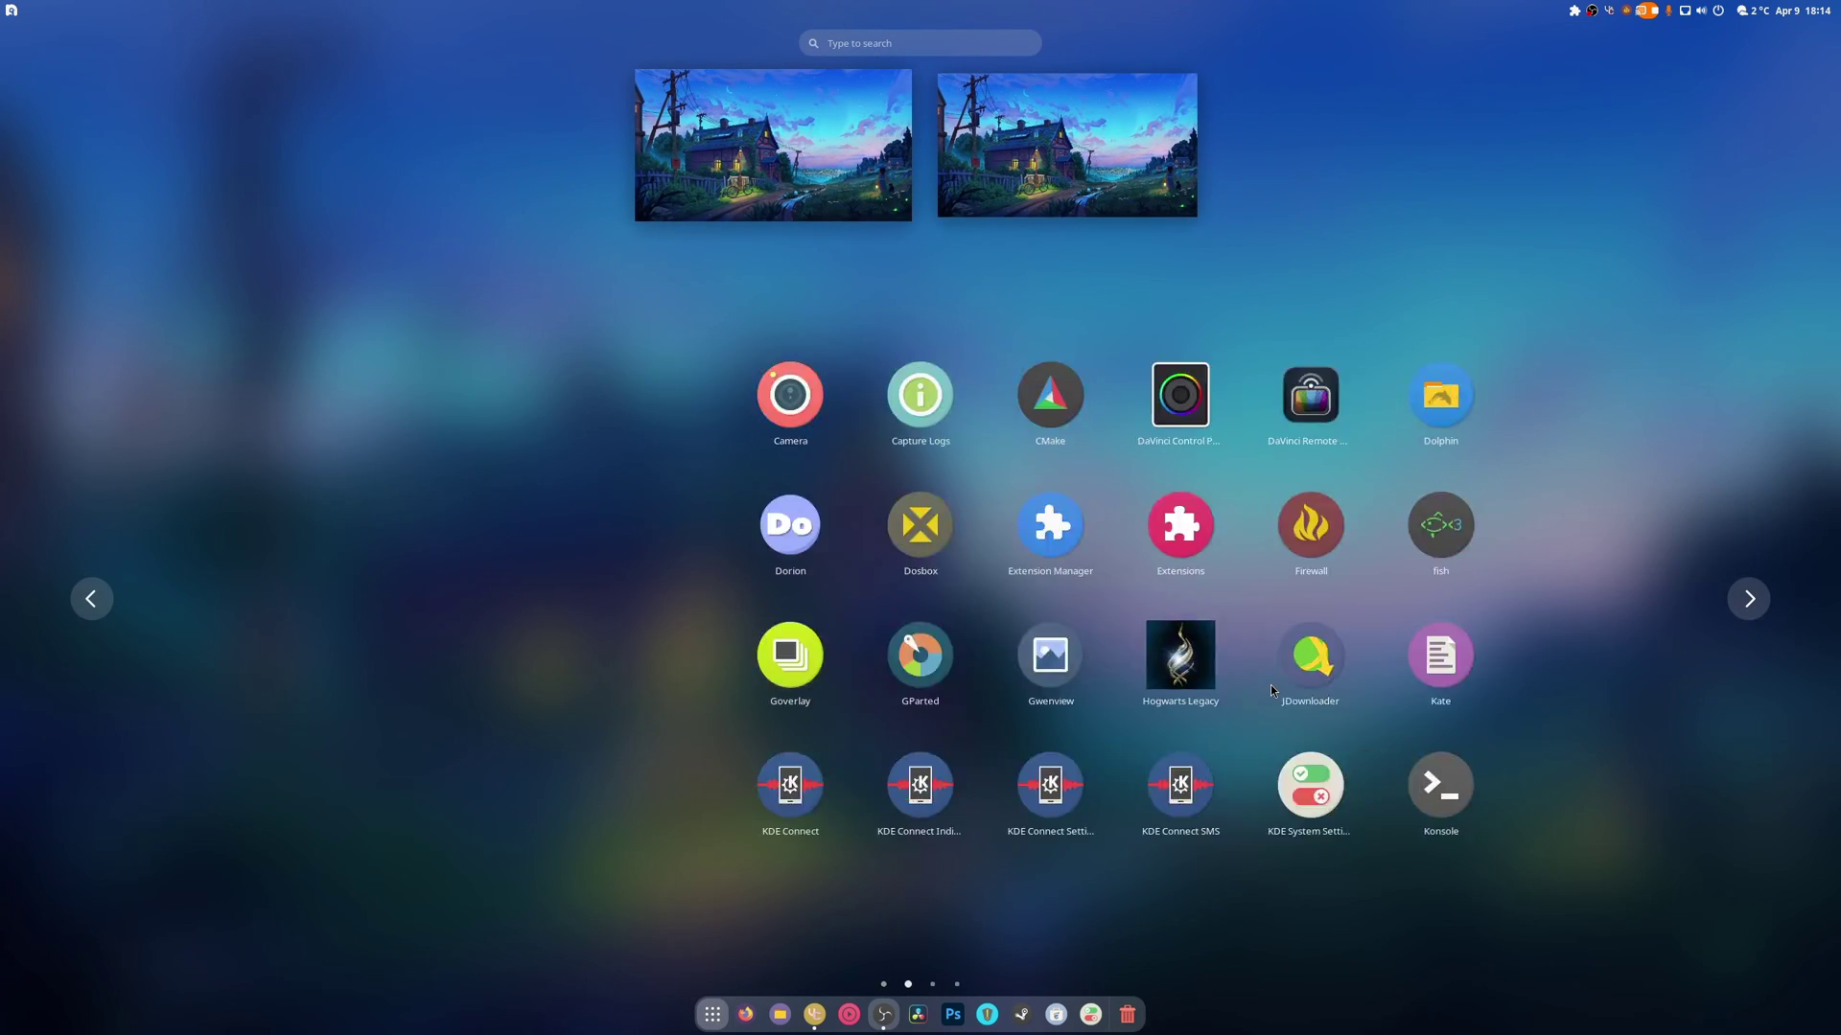
pyautogui.scroll(2, 1279, 686)
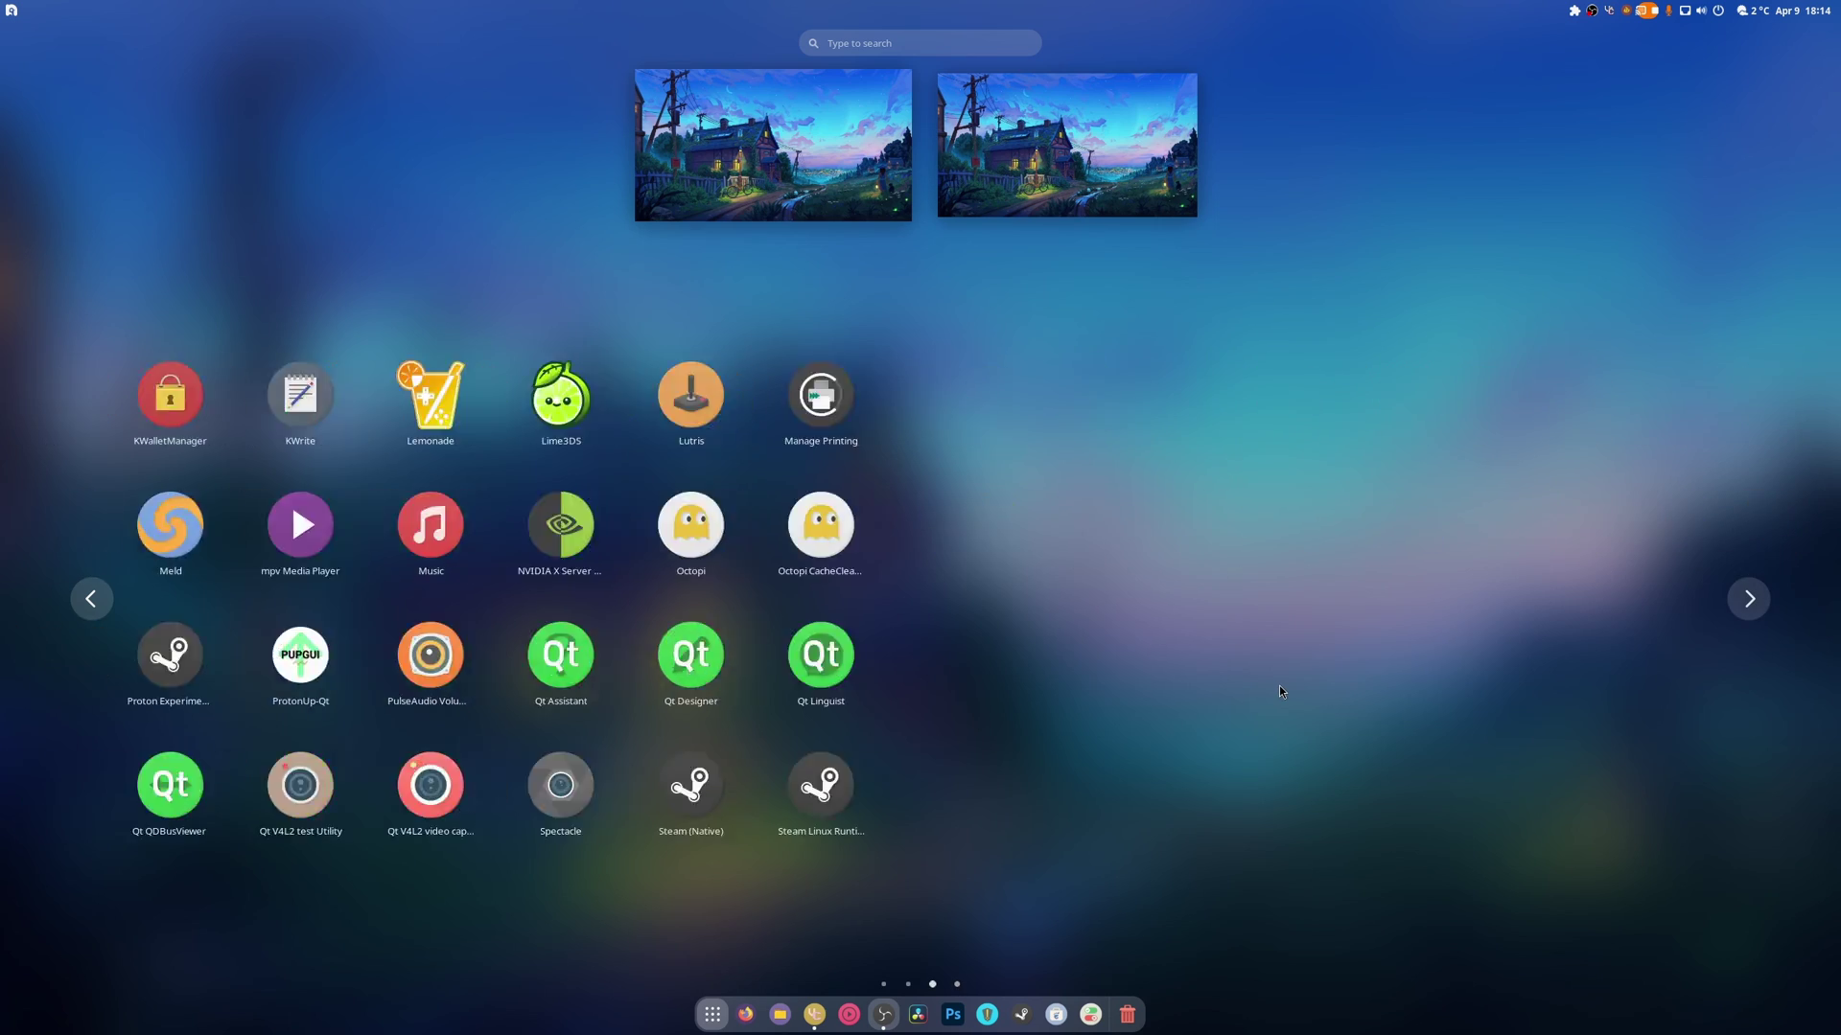